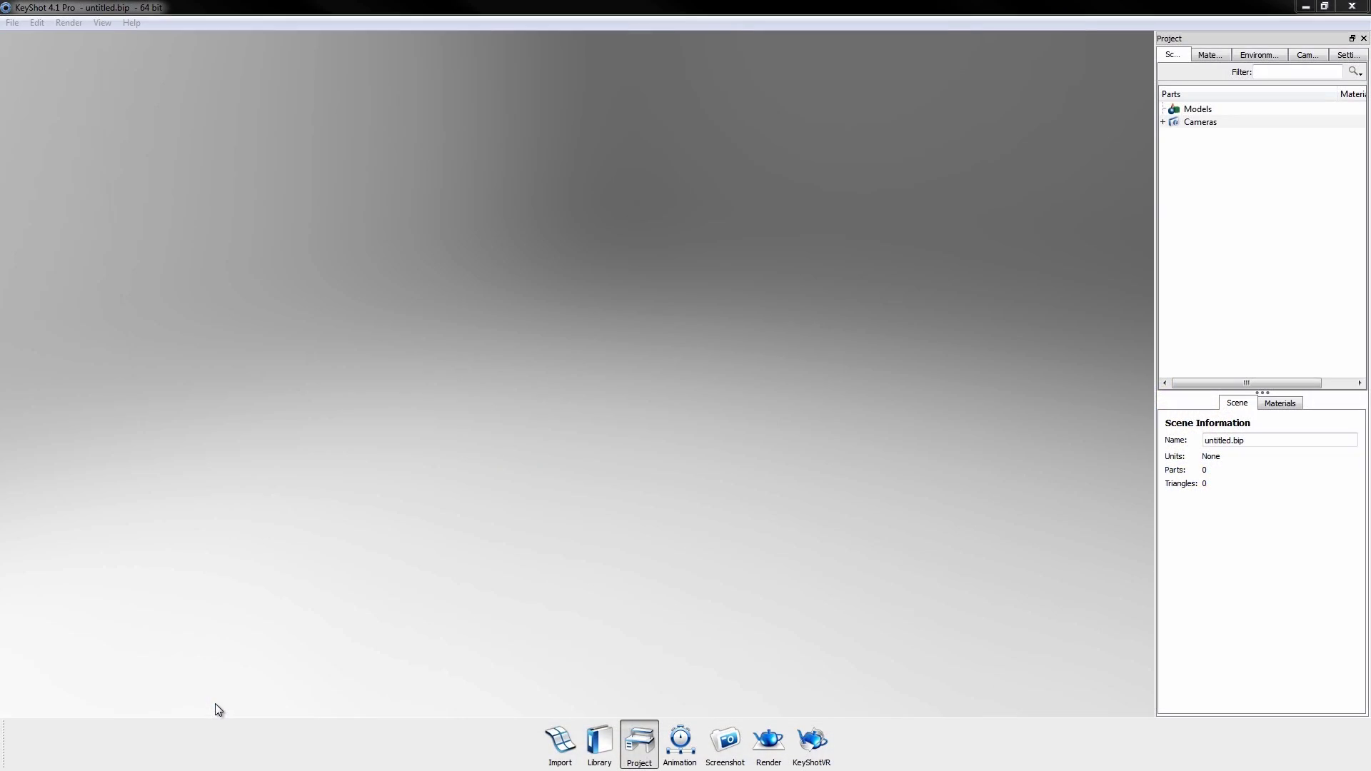
Open the Import file dialog for the empty scene, showing the Desktop's folders and .stp file.
click(561, 745)
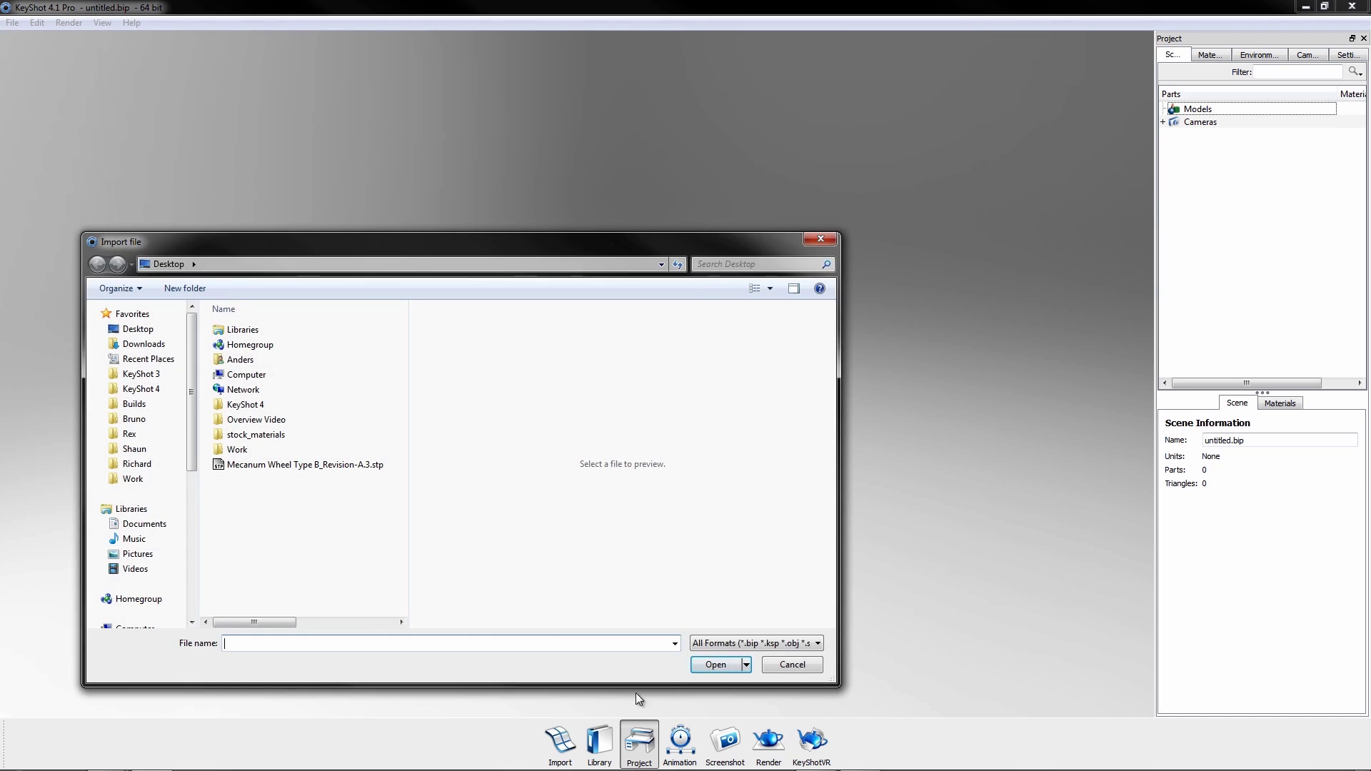
Check the supported import formats and import the Mecanum Wheel STEP file.
click(740, 643)
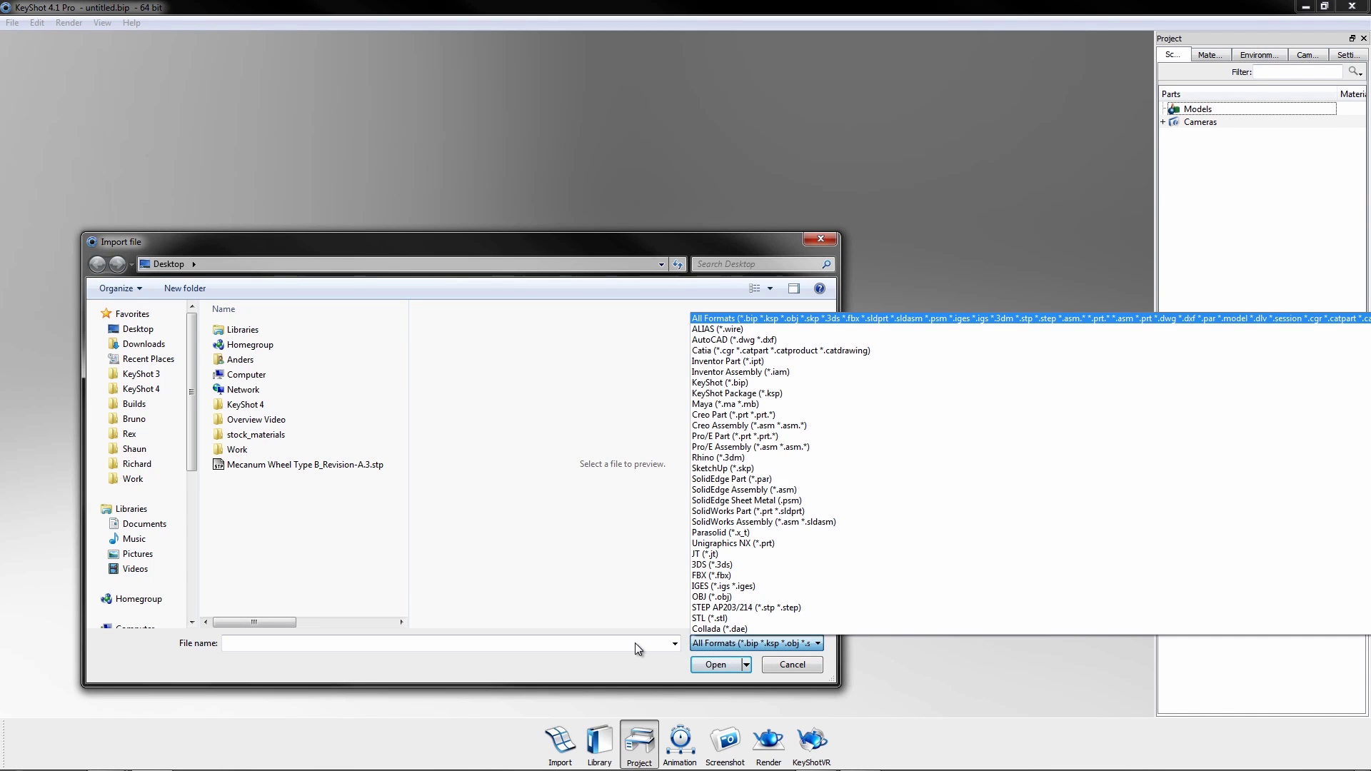
click(367, 465)
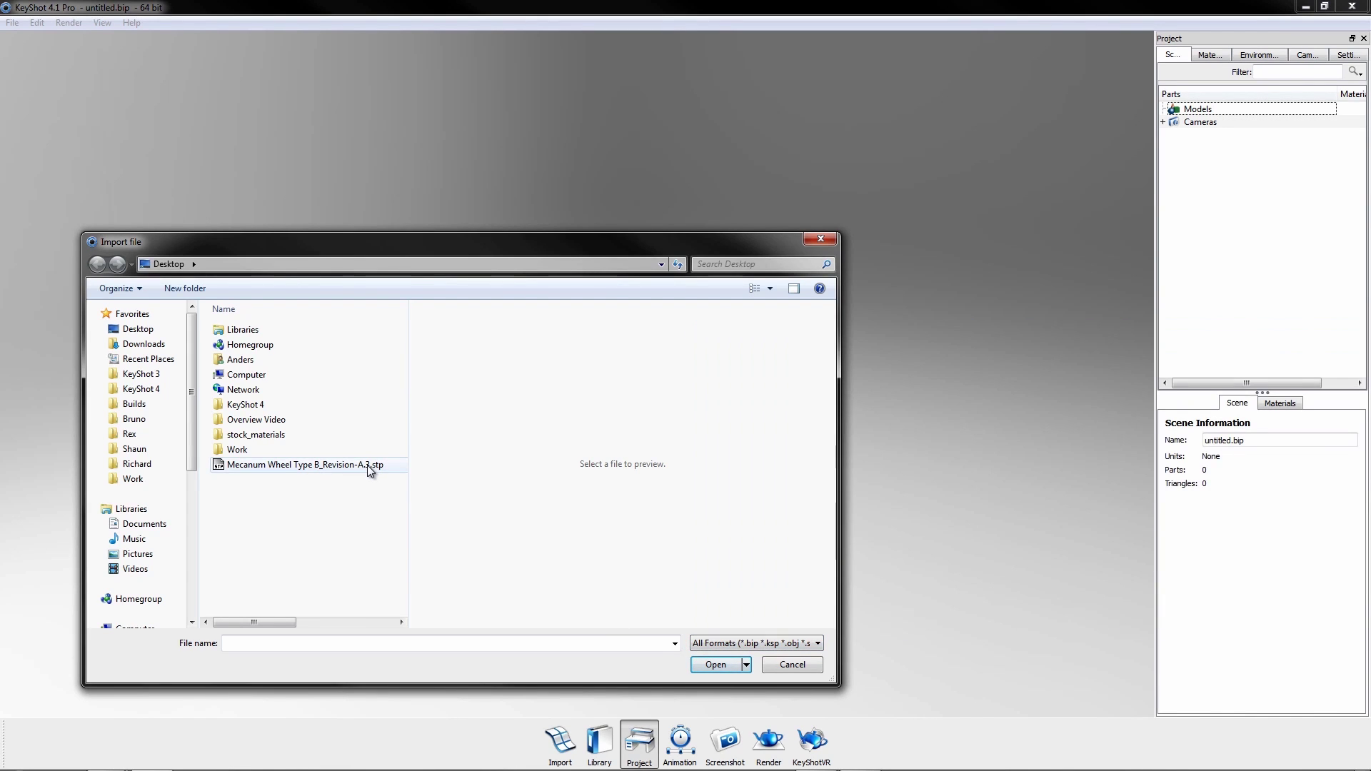
double_click(356, 464)
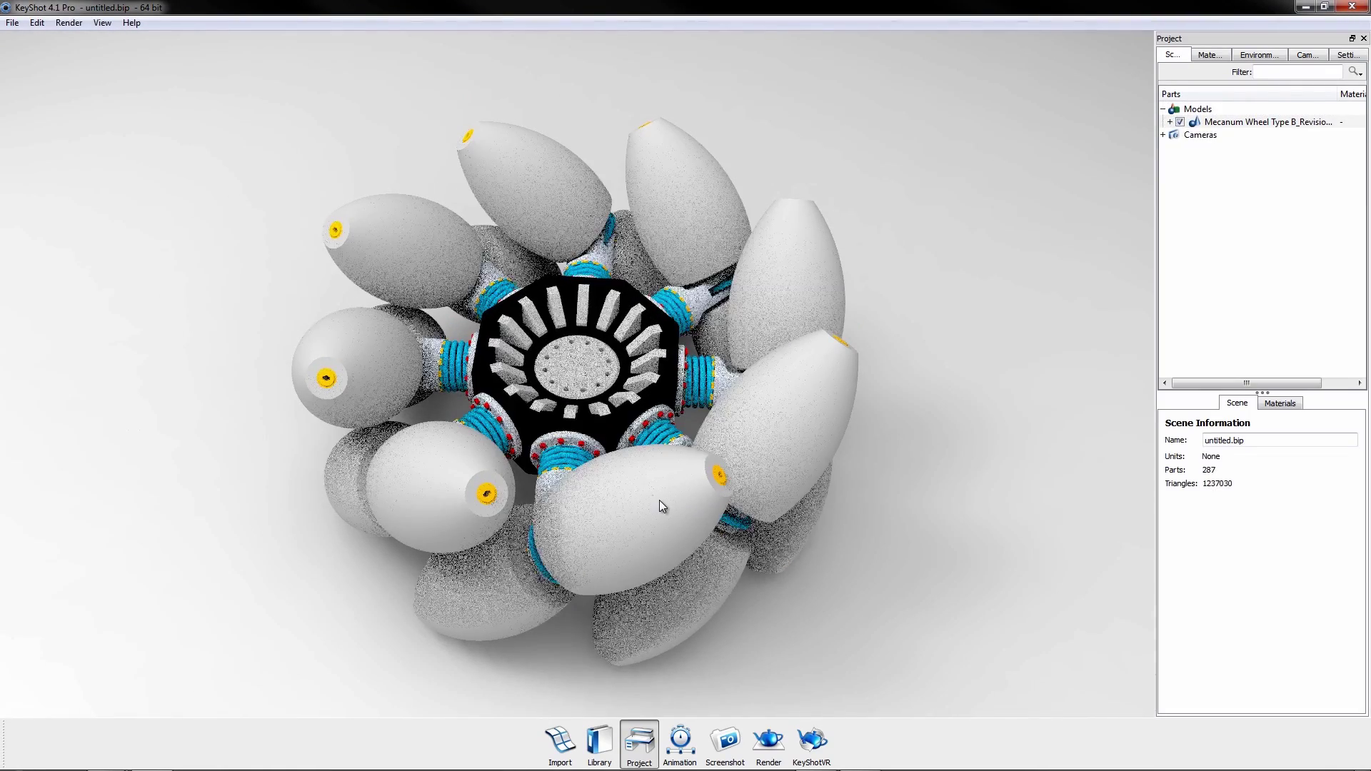
Pick a roller, then expand Connector Plate > Bolts Pattern in the Scene tree and select its bolts.
click(710, 486)
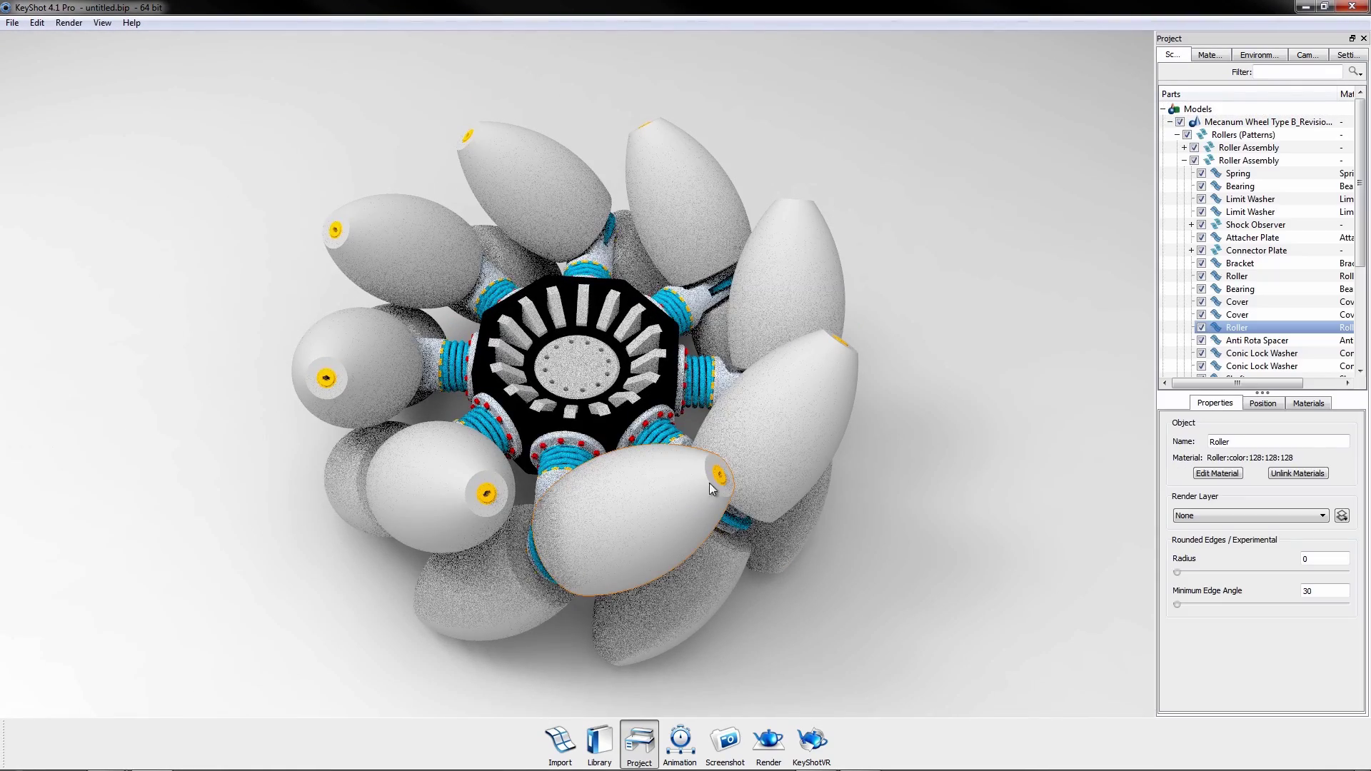
click(1191, 251)
click(1199, 277)
click(1235, 290)
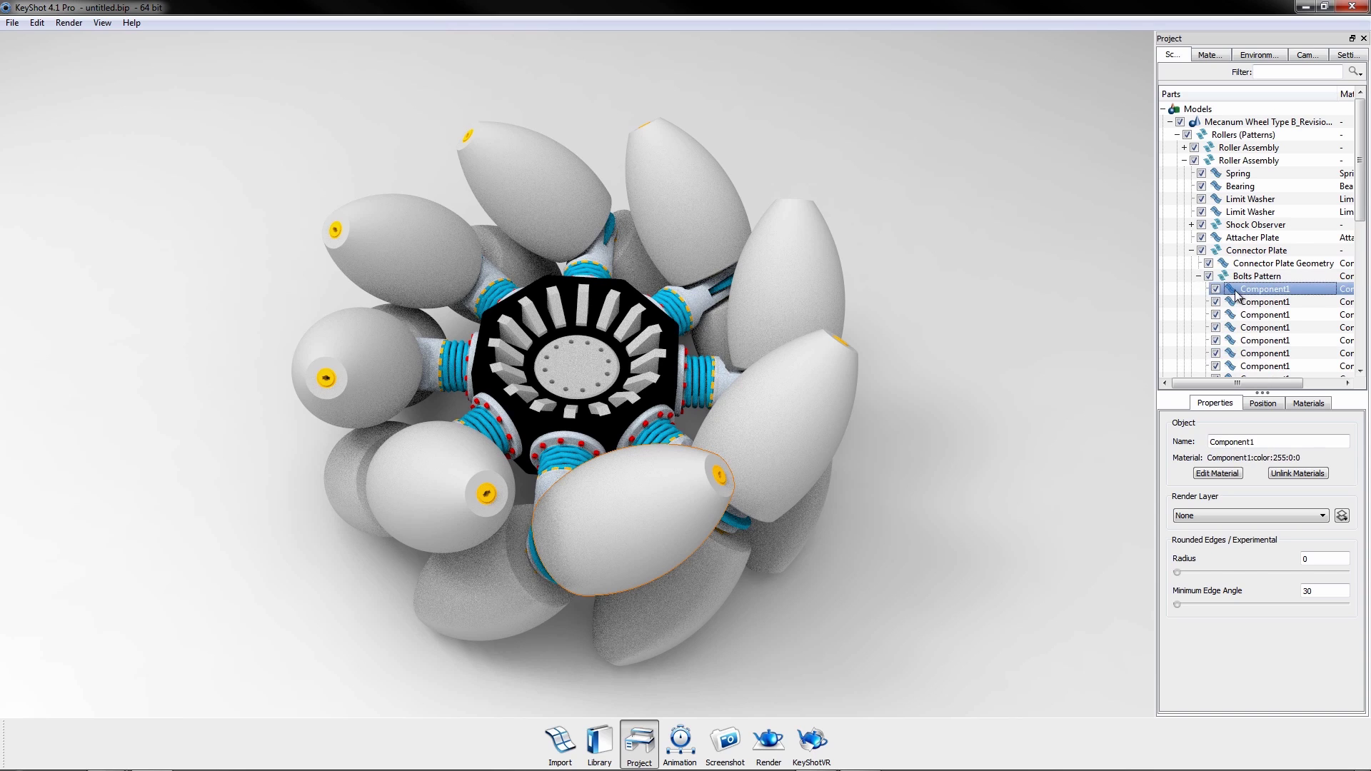
click(1244, 278)
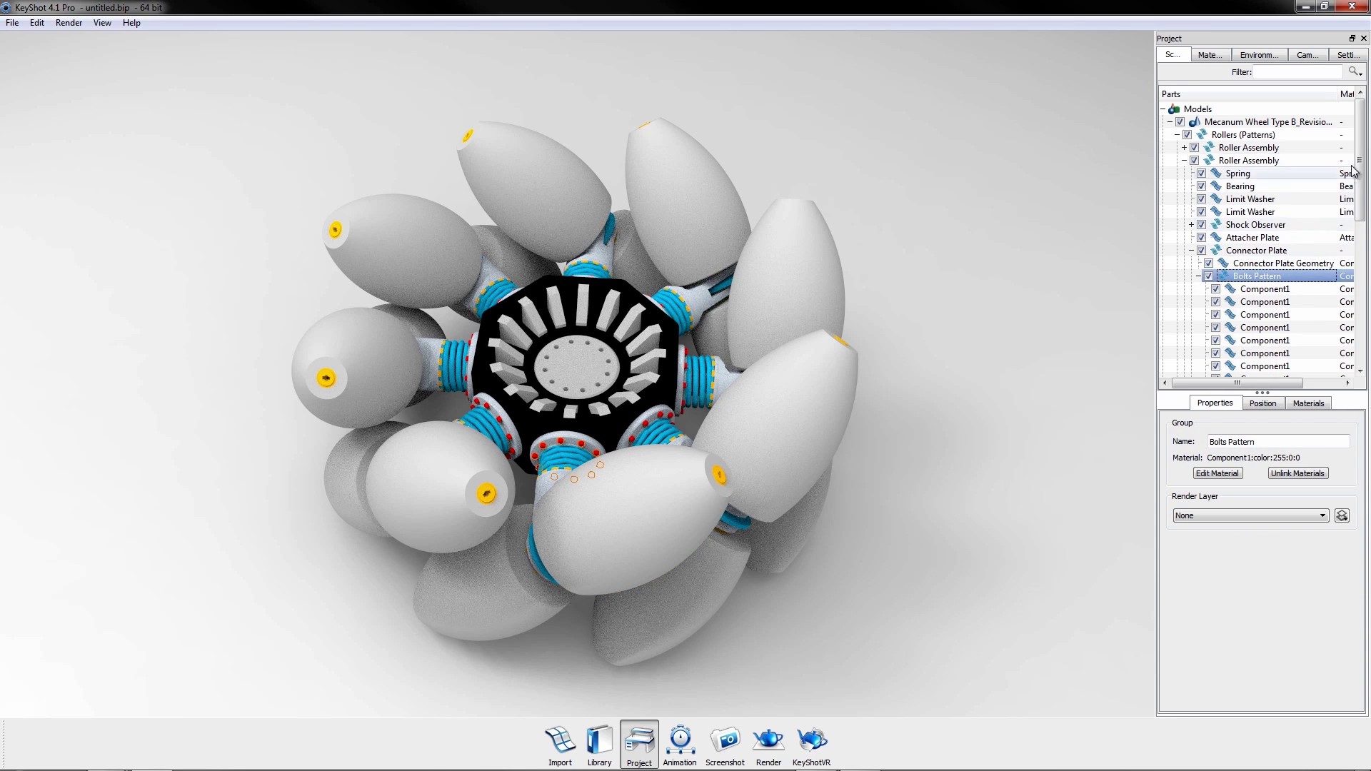
drag(1352, 168, 1352, 313)
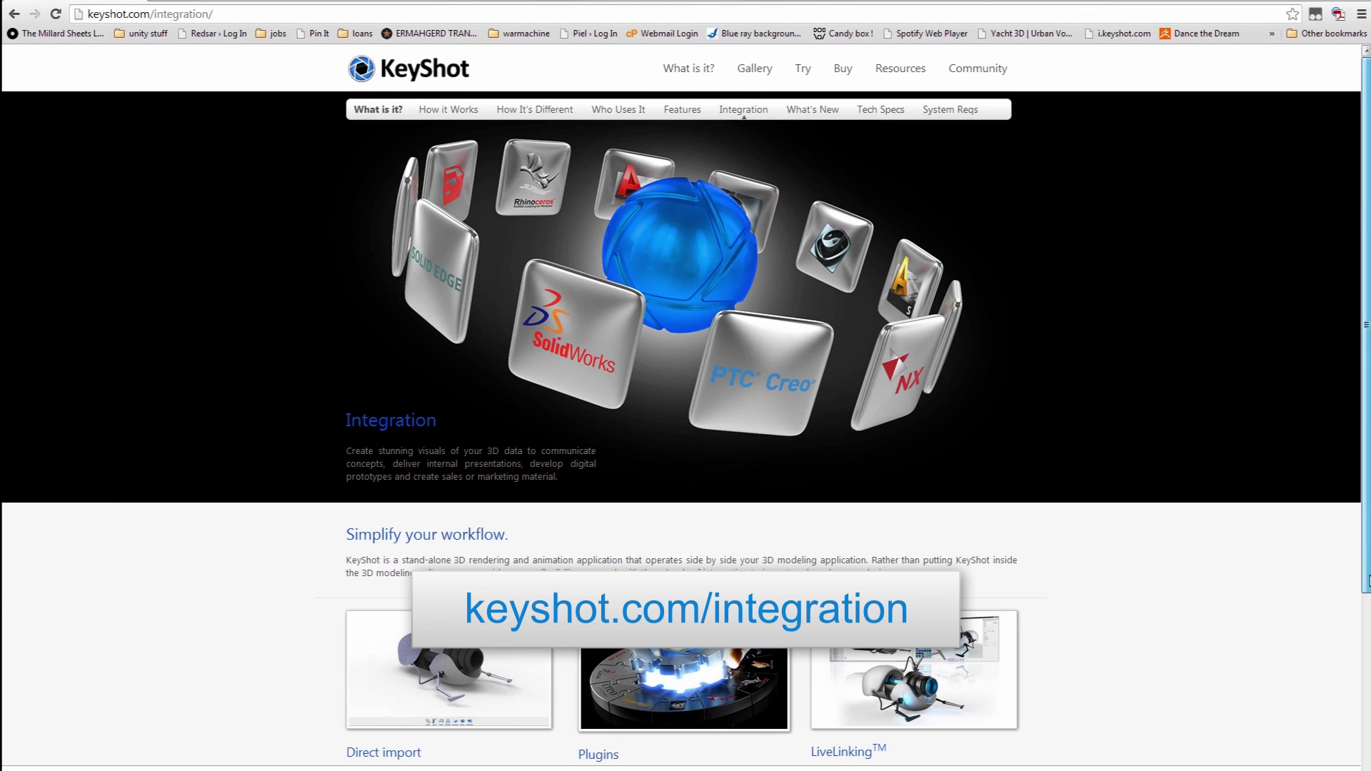
Scroll the keyshot.com/integration page down to the Simplify your workflow section.
scroll(685, 411, down, 3)
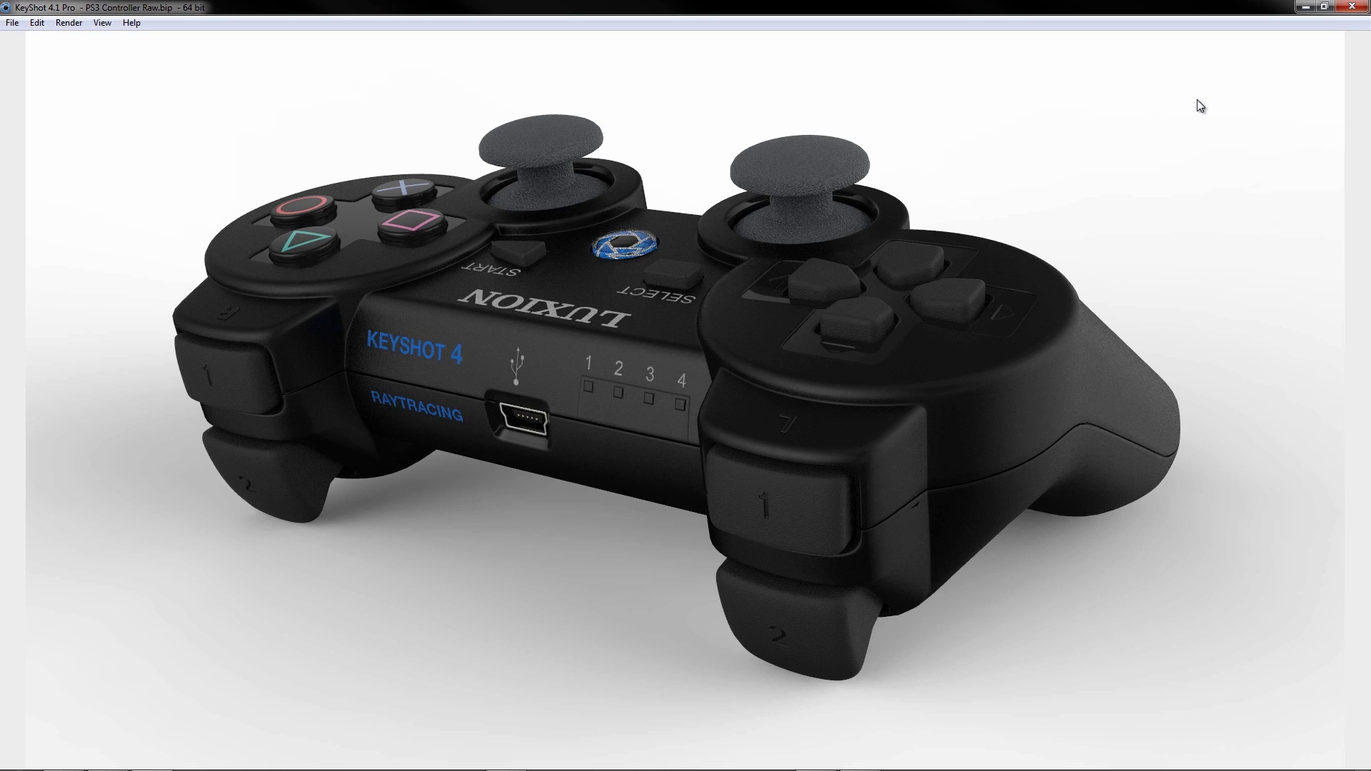
Reveal the main toolbar with T, float it over the view, then dock it back at the bottom.
key(t)
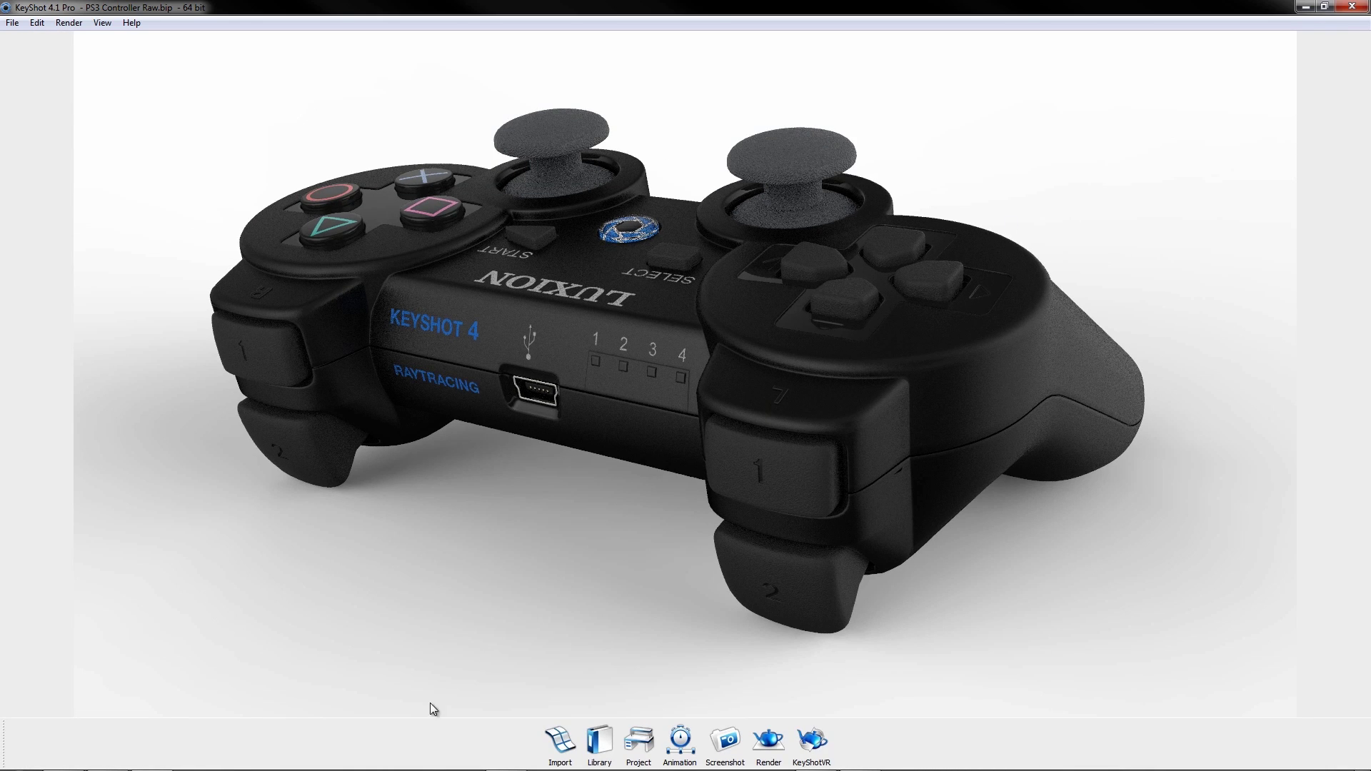
drag(50, 718, 237, 613)
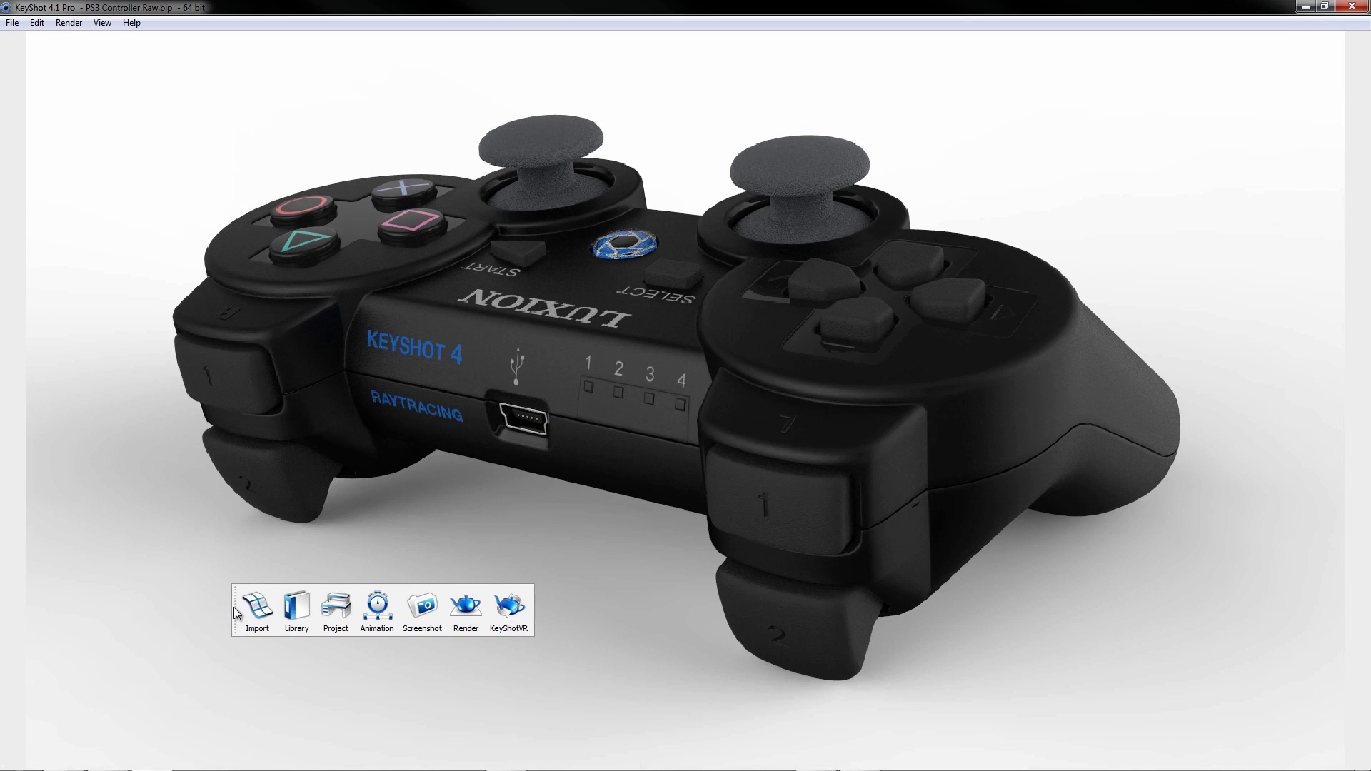
drag(34, 521, 387, 723)
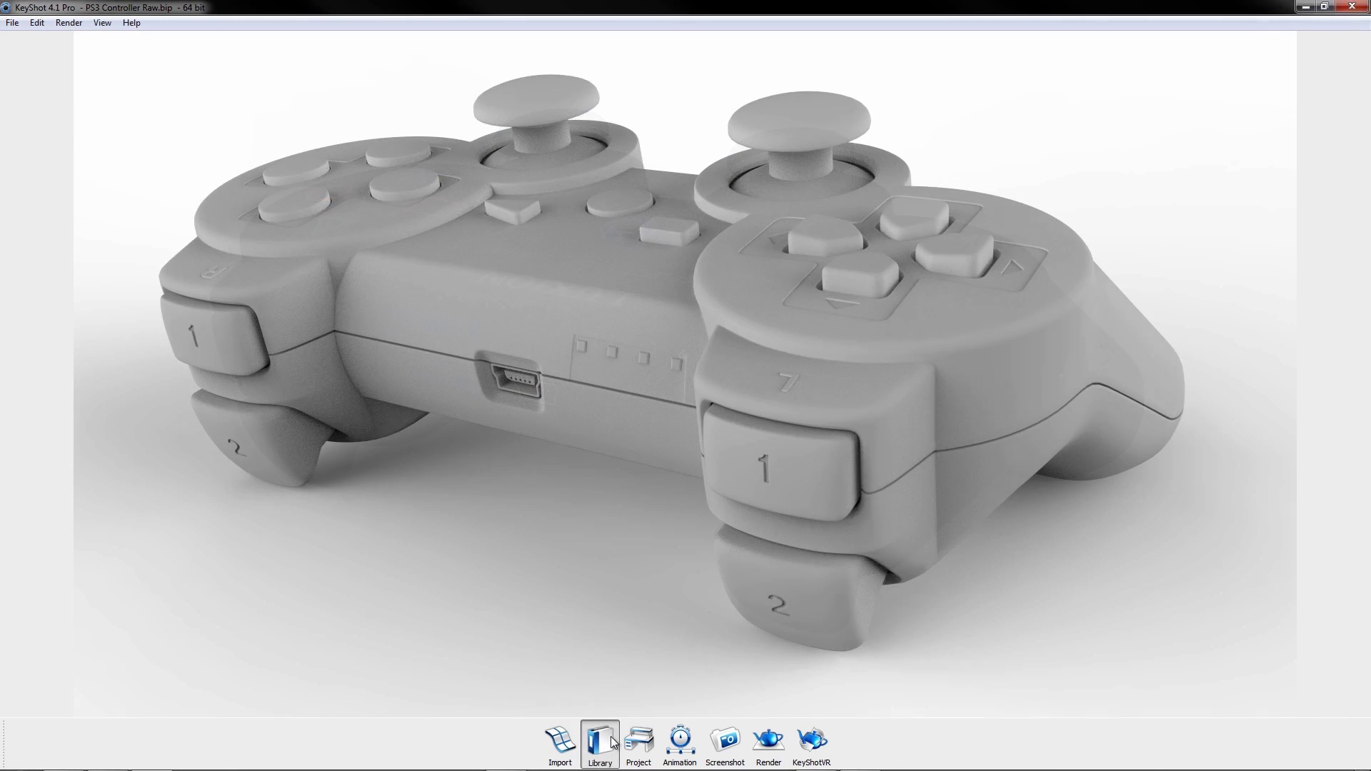
Search the material Library for gold and apply Gold 14k to the USB port pins.
click(612, 743)
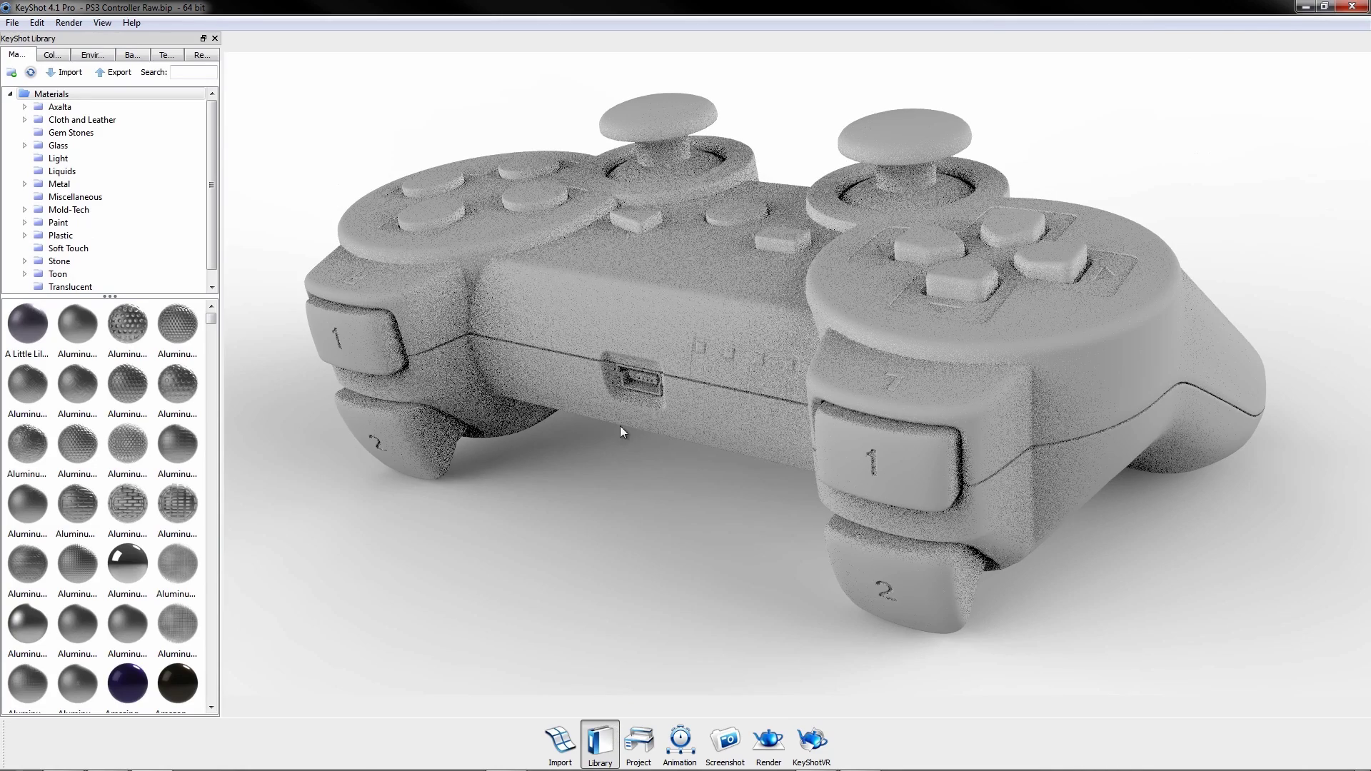
scroll(597, 406, up, 5)
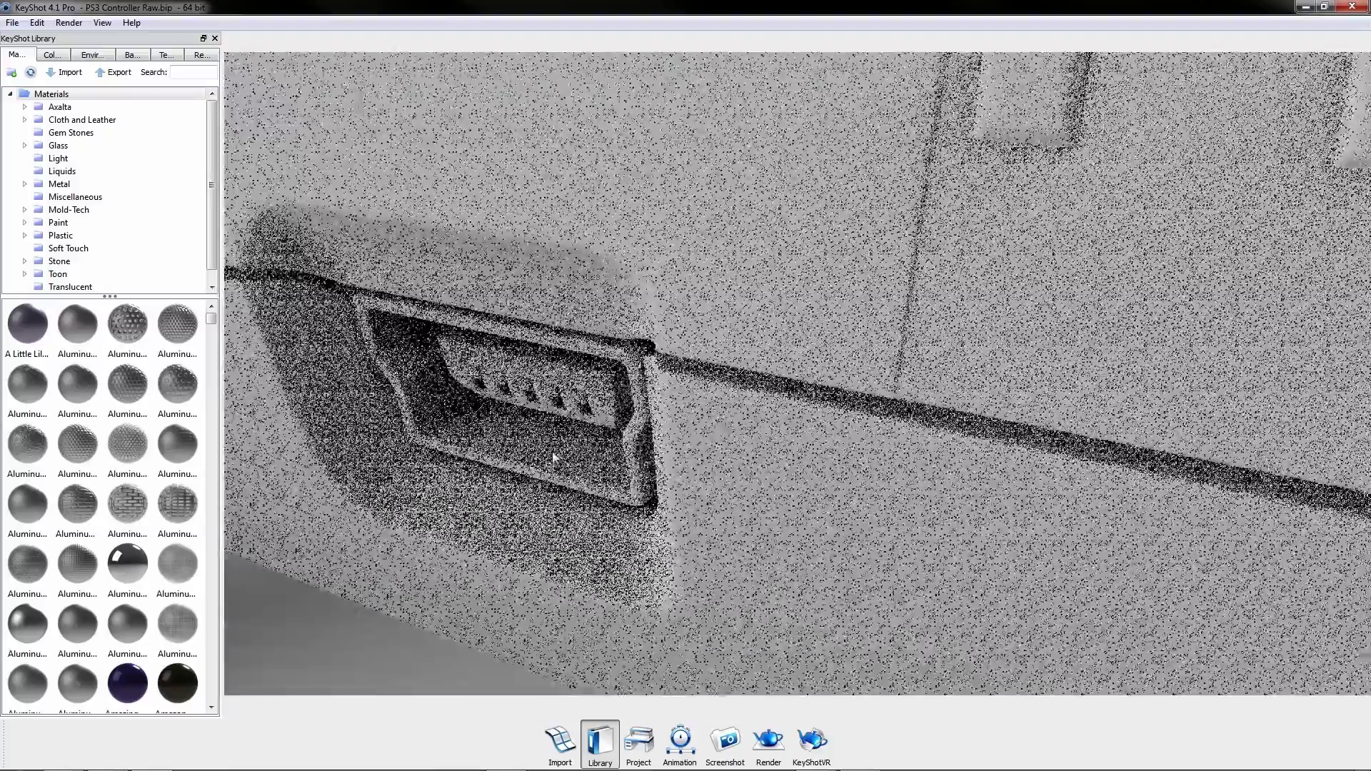
middle_drag(553, 457, 910, 431)
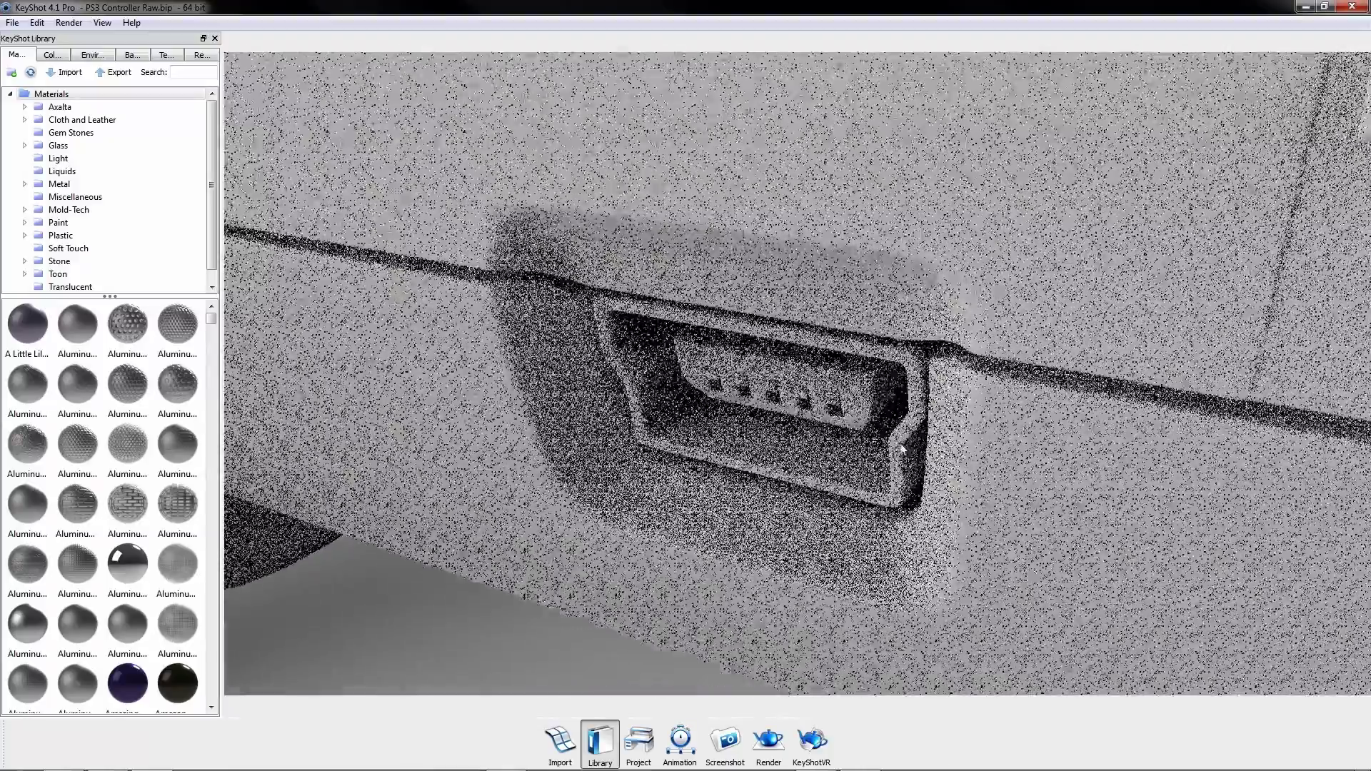
click(190, 74)
text(gold)
drag(28, 325, 746, 400)
Apply Steel to the USB port rim and Hard shiny black to its inner connector.
double_click(180, 72)
text(steel)
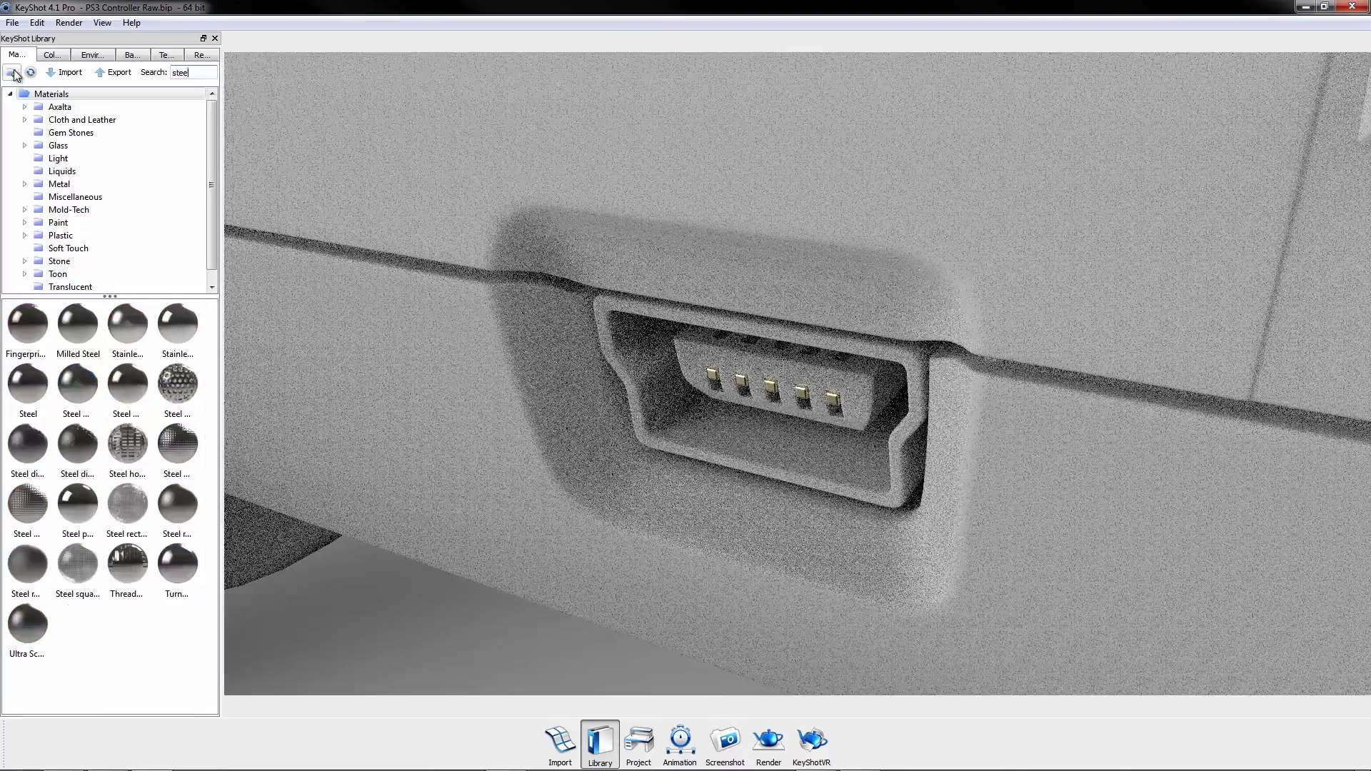
drag(28, 386, 711, 427)
double_click(179, 72)
text(bl)
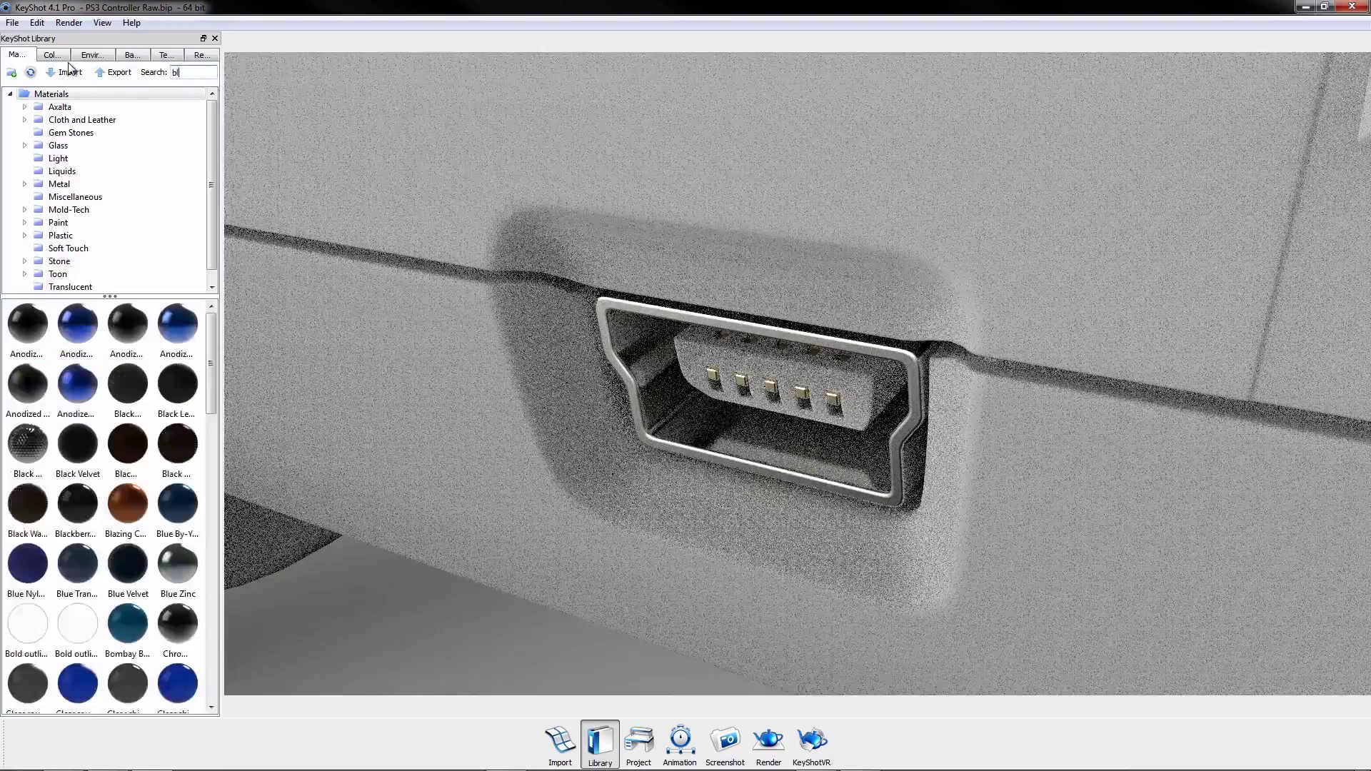
text(ack shin)
drag(80, 328, 688, 354)
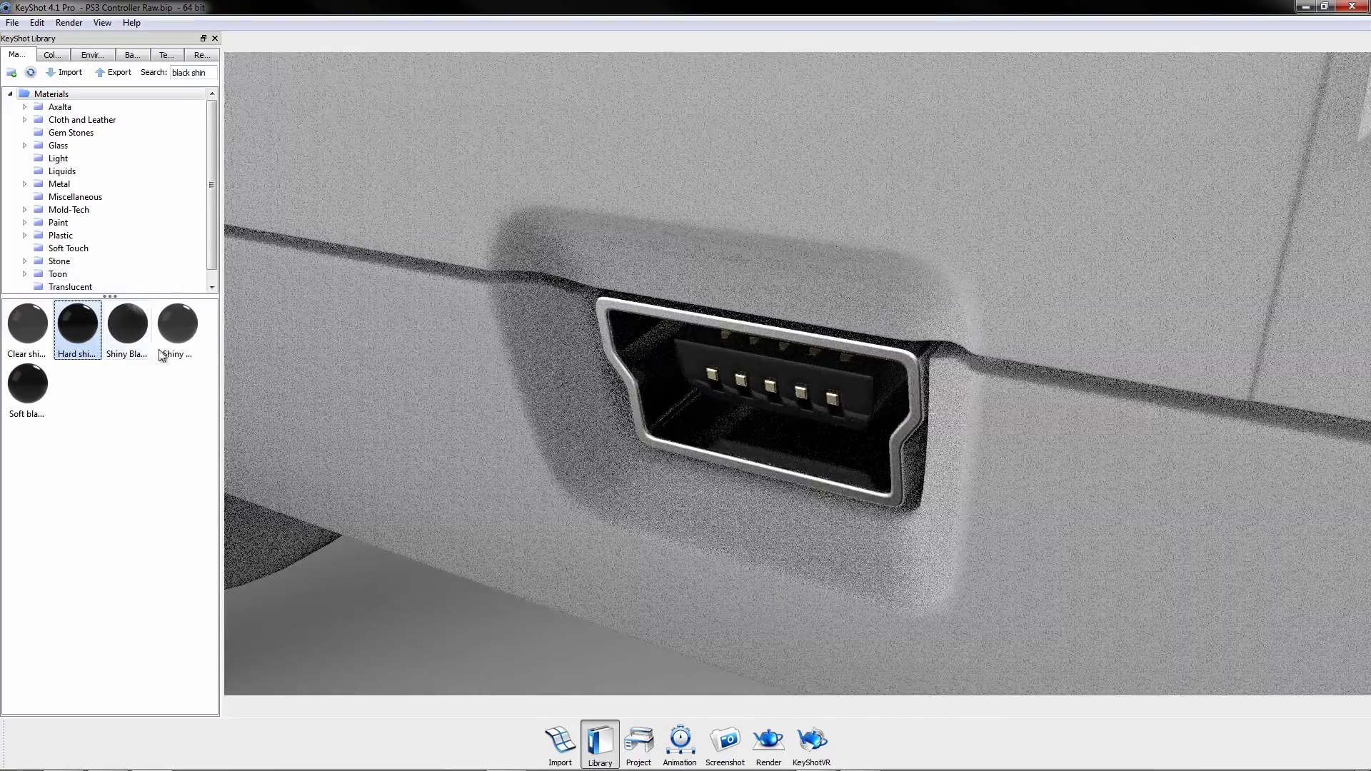
Make the button well recesses and the pad buttons Hard shiny black.
scroll(676, 401, down, 10)
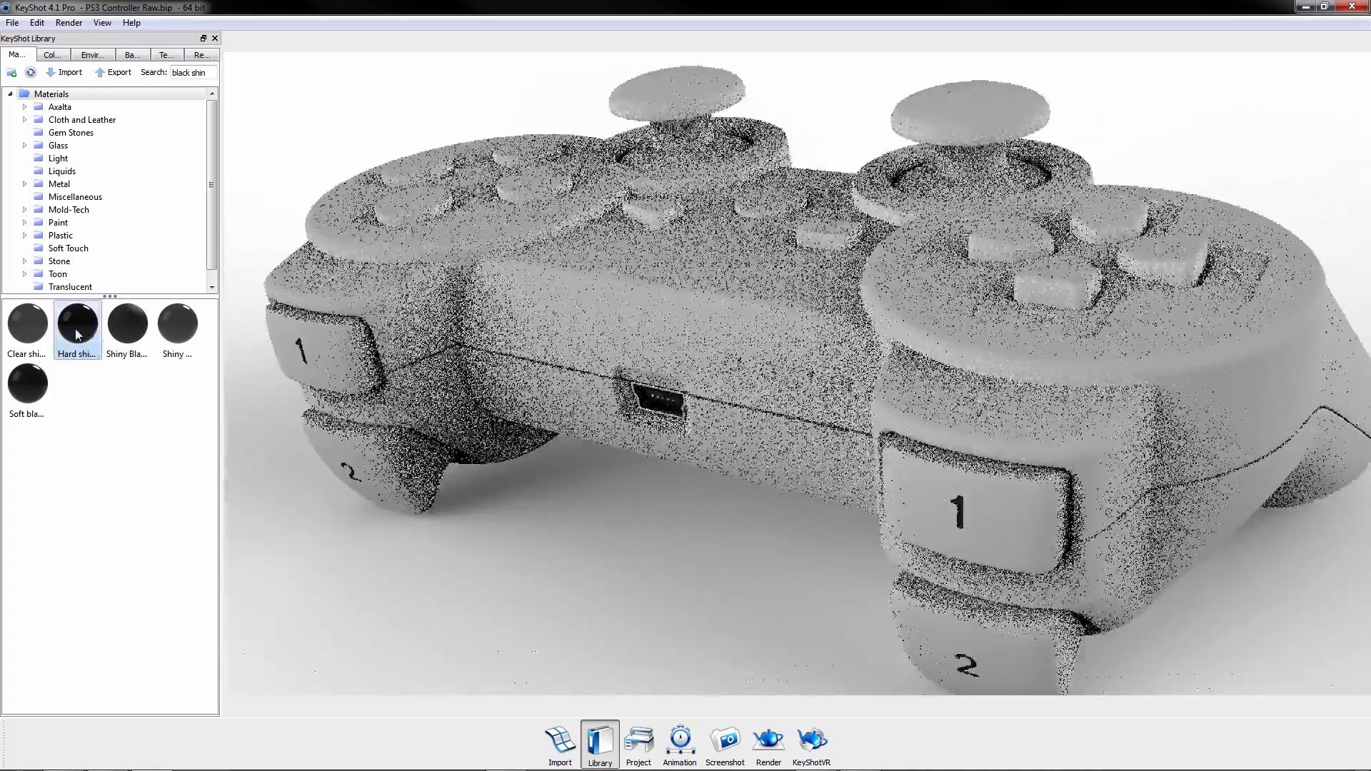
drag(77, 323, 505, 214)
drag(128, 318, 425, 211)
scroll(622, 491, down, 5)
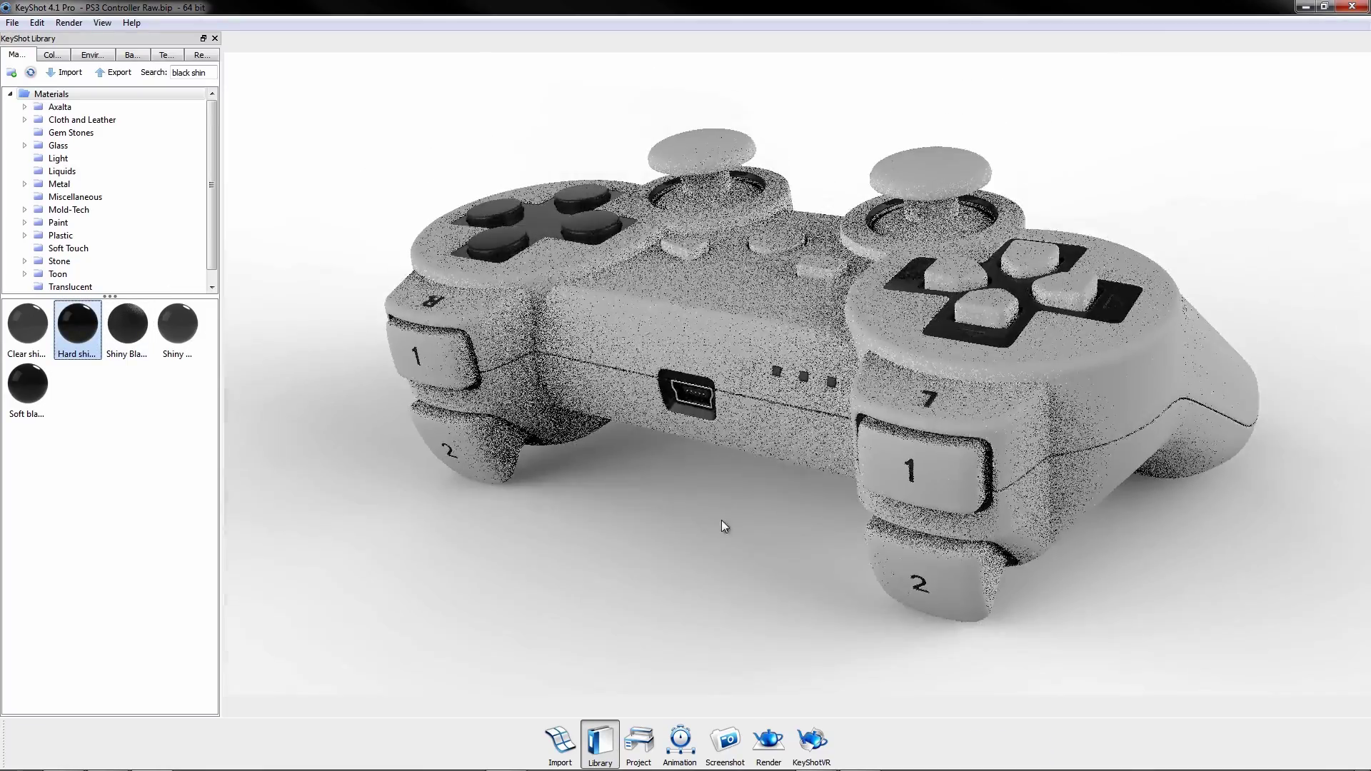
drag(721, 519, 643, 512)
key(ctrl+a)
Make the centre button Clear white and paint the body Bombay Blue after trying Brick House.
text(clear whit)
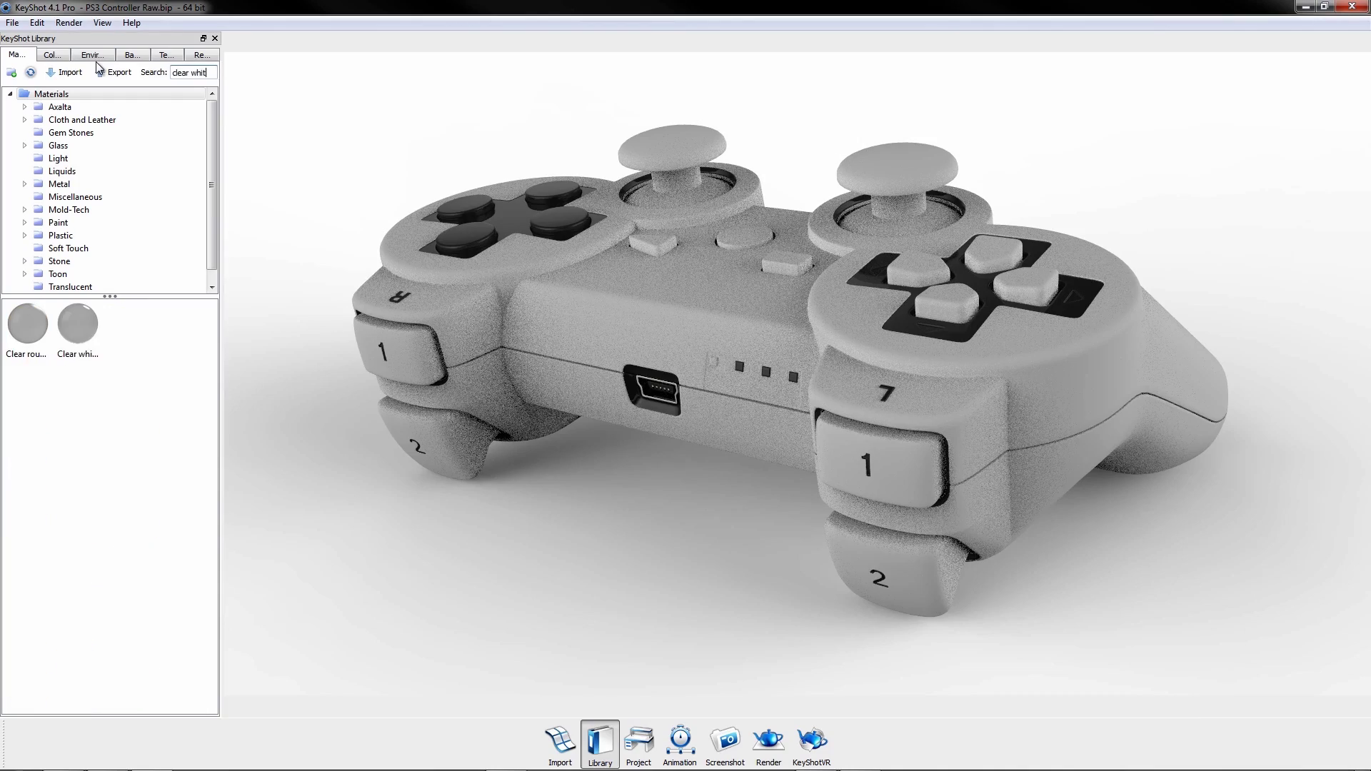
drag(77, 324, 754, 228)
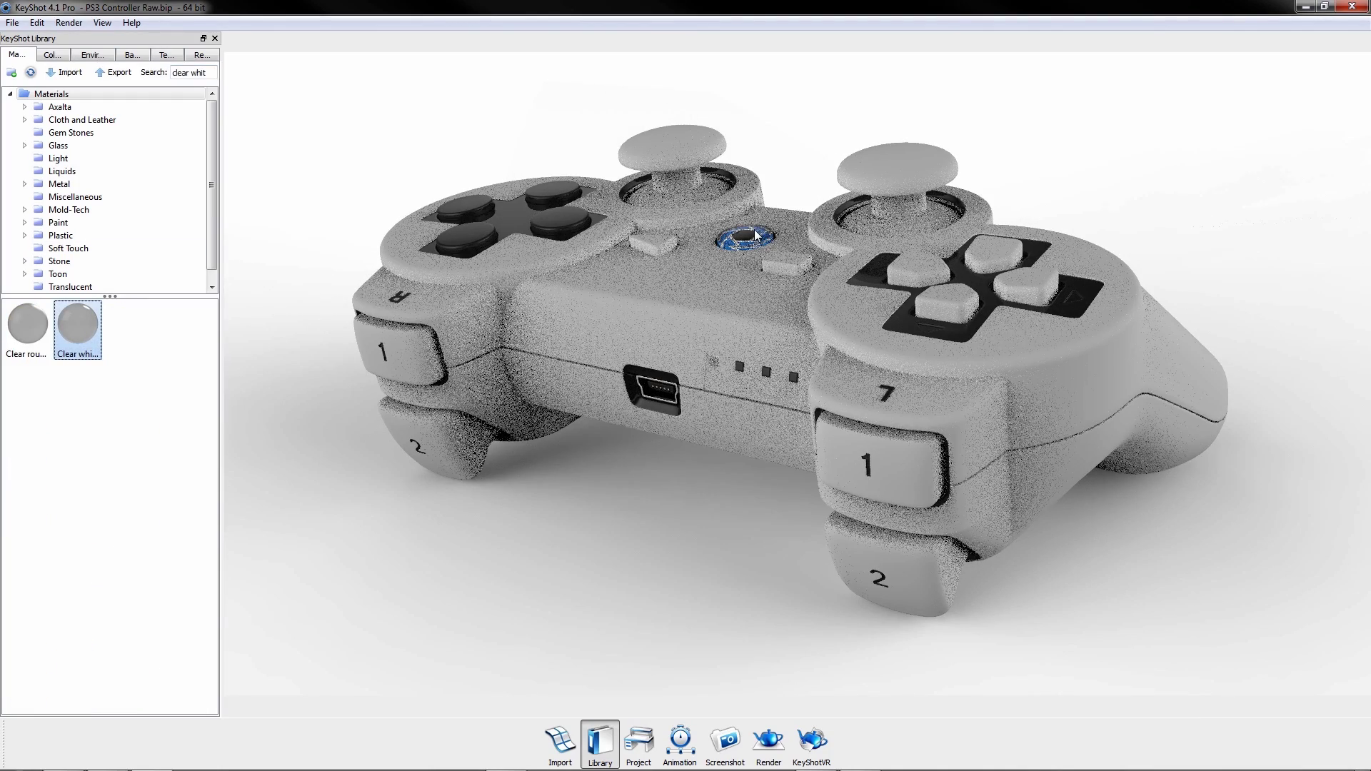
click(99, 108)
drag(177, 385, 573, 336)
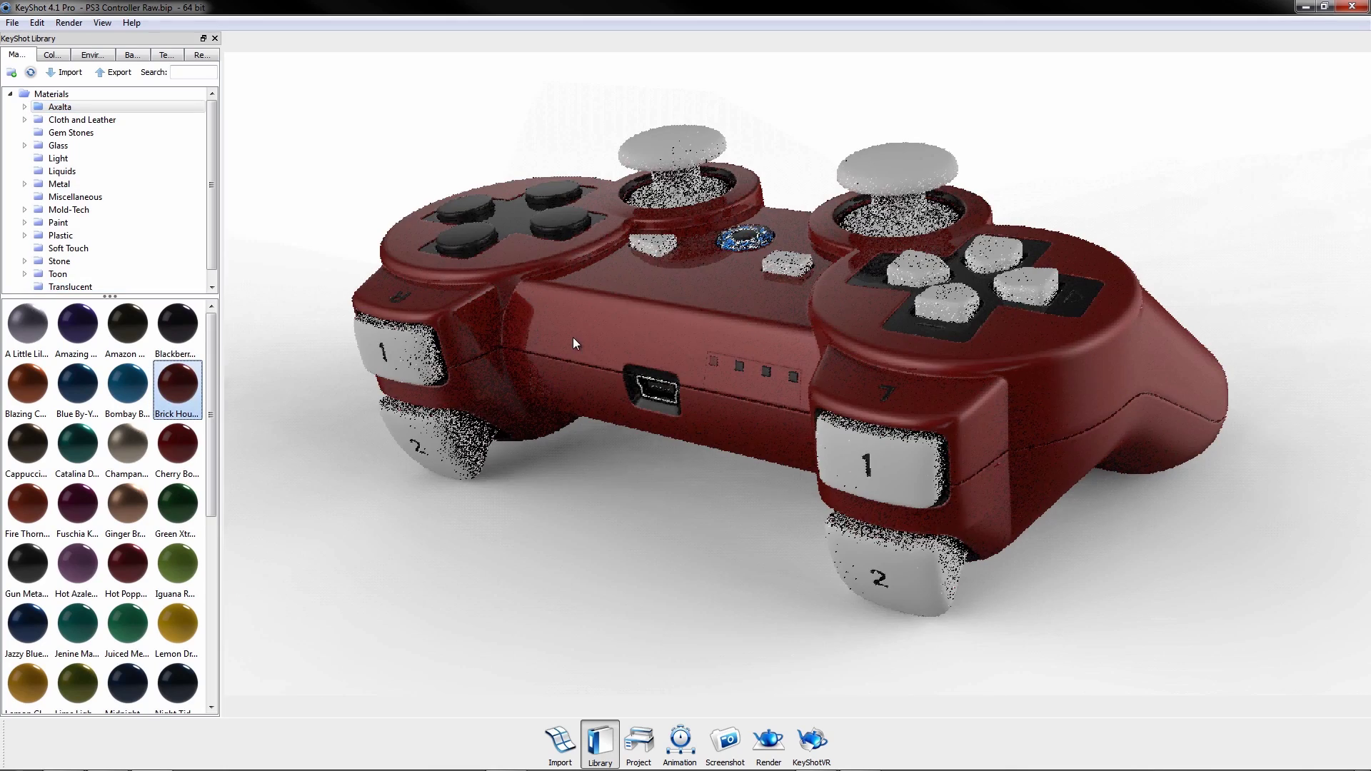
drag(127, 386, 564, 331)
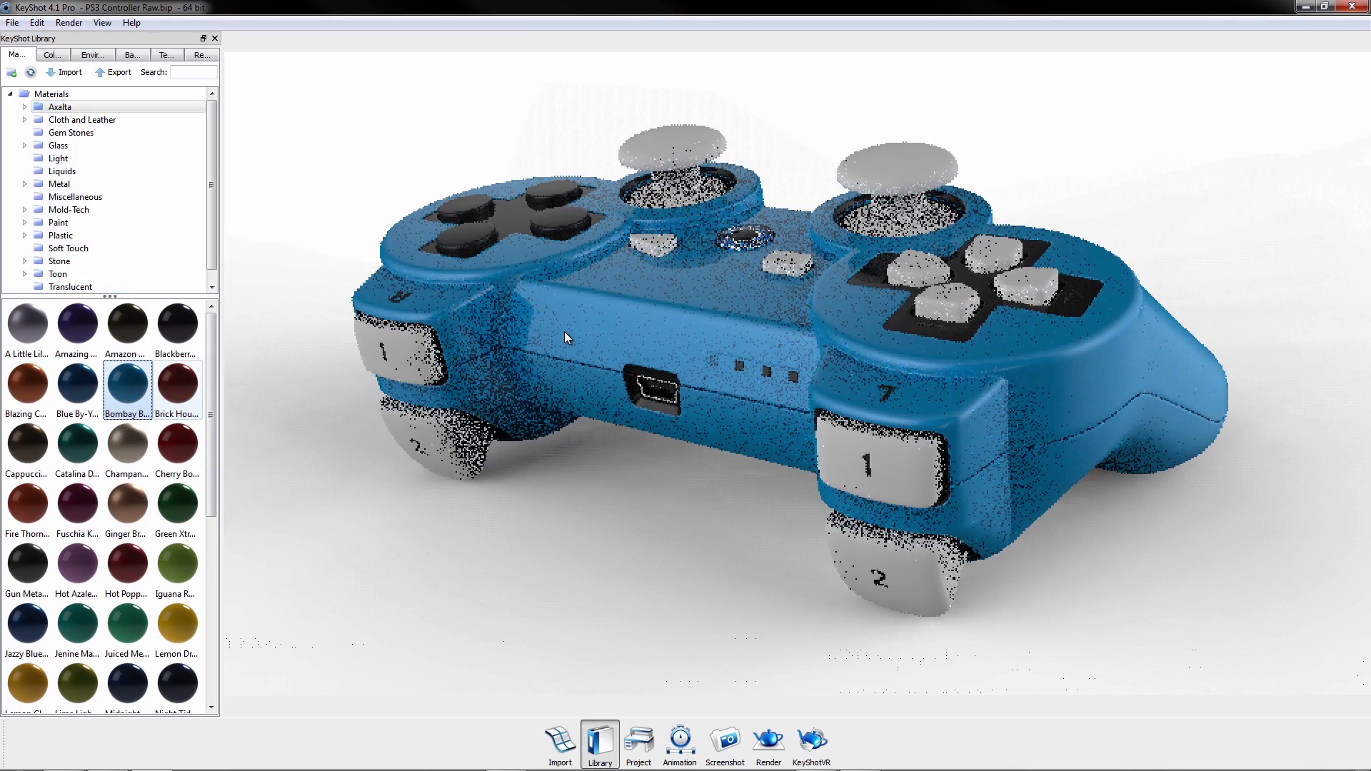
Apply a black Mold-Tech Stipples material to the left trigger and left stick.
click(24, 209)
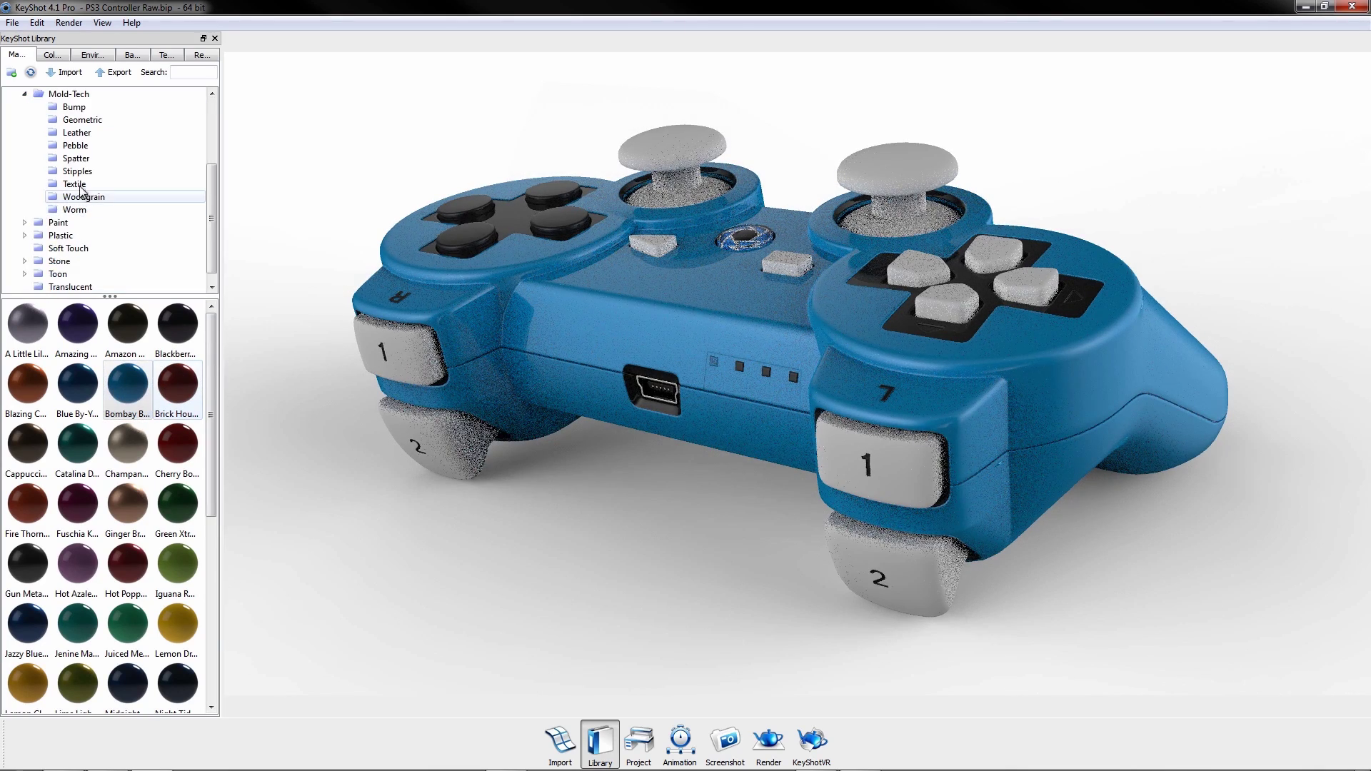
click(79, 172)
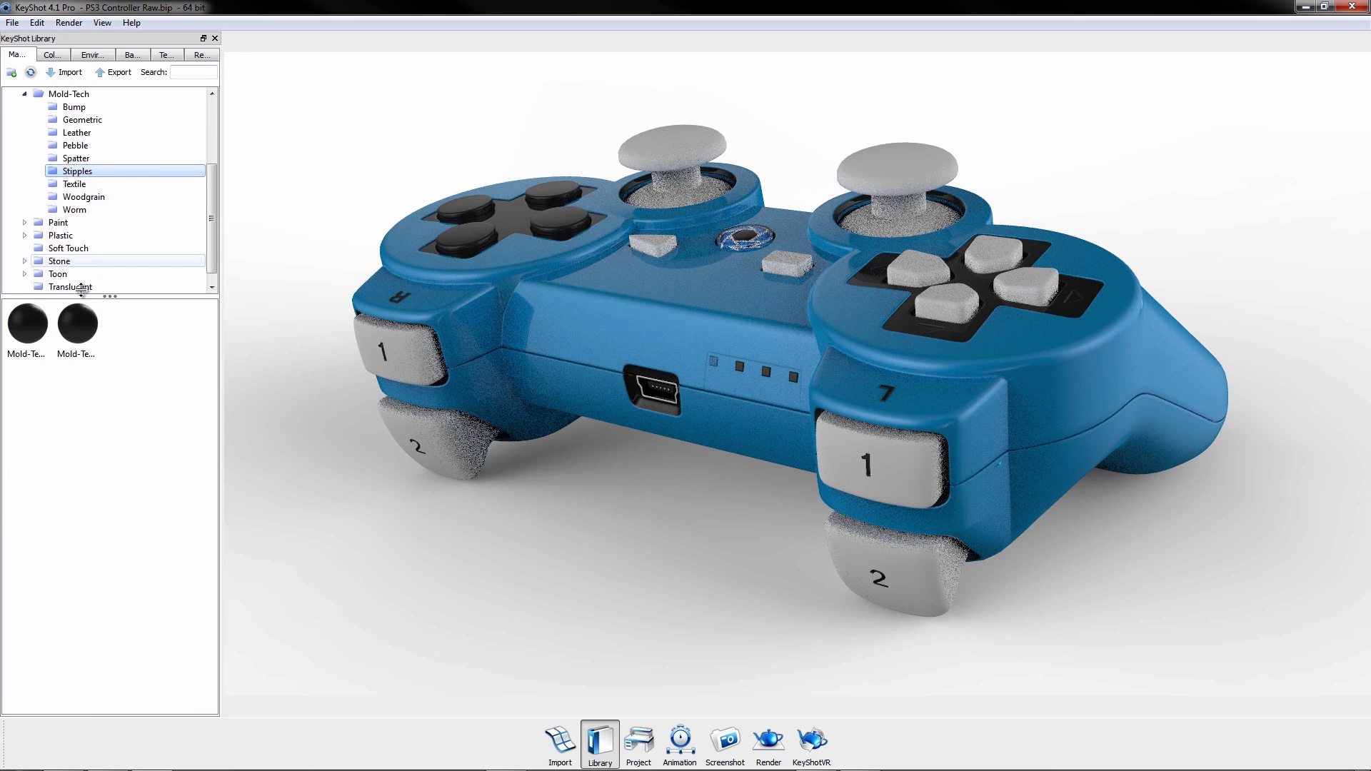
drag(83, 317, 373, 341)
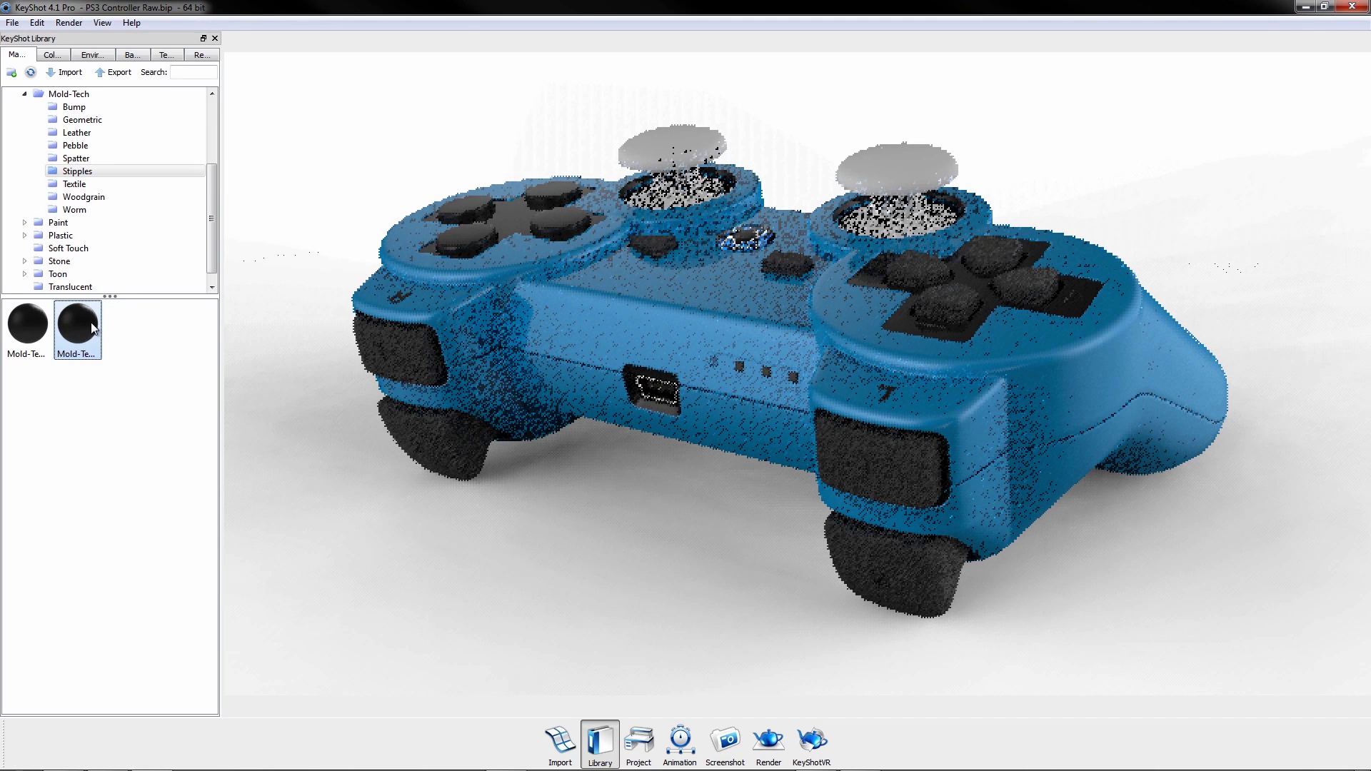
drag(88, 323, 651, 144)
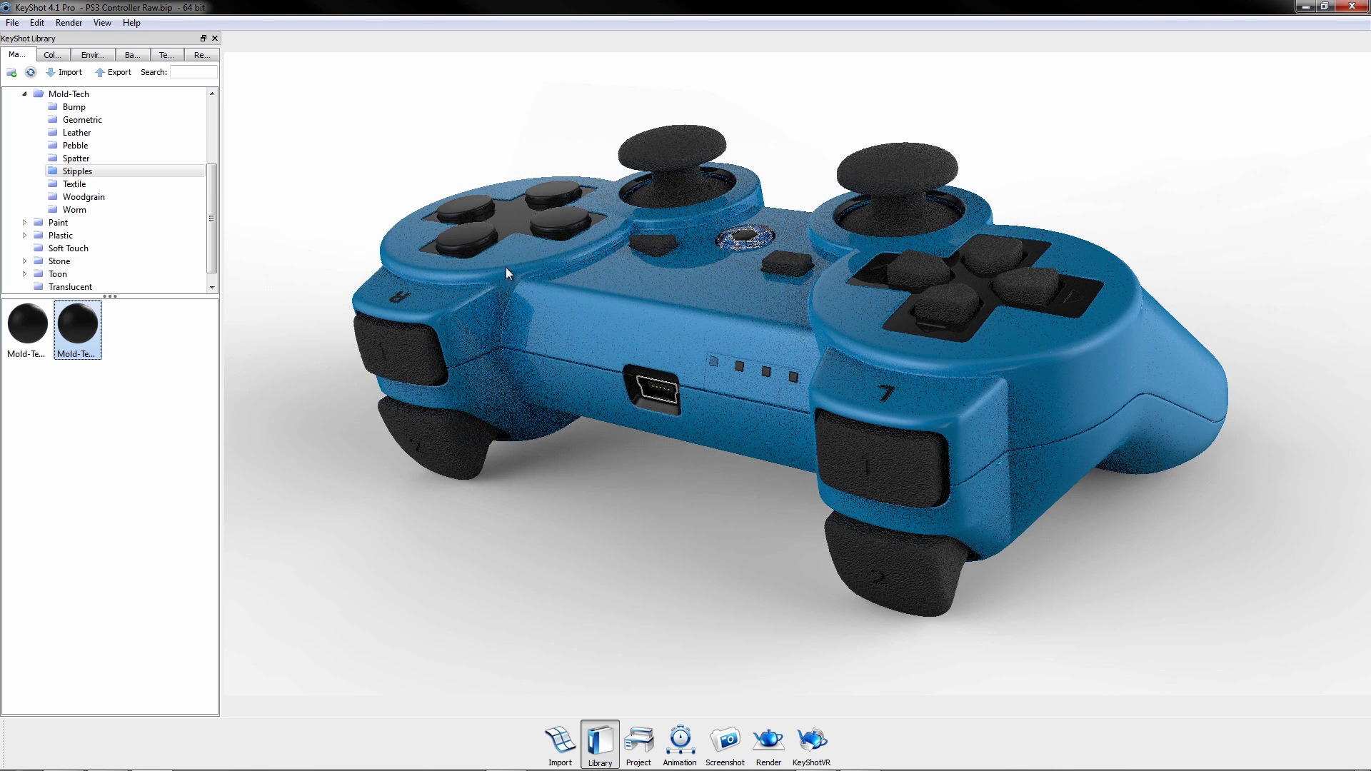
Set the edited material's texture bump height to .025.
double_click(420, 358)
click(1233, 146)
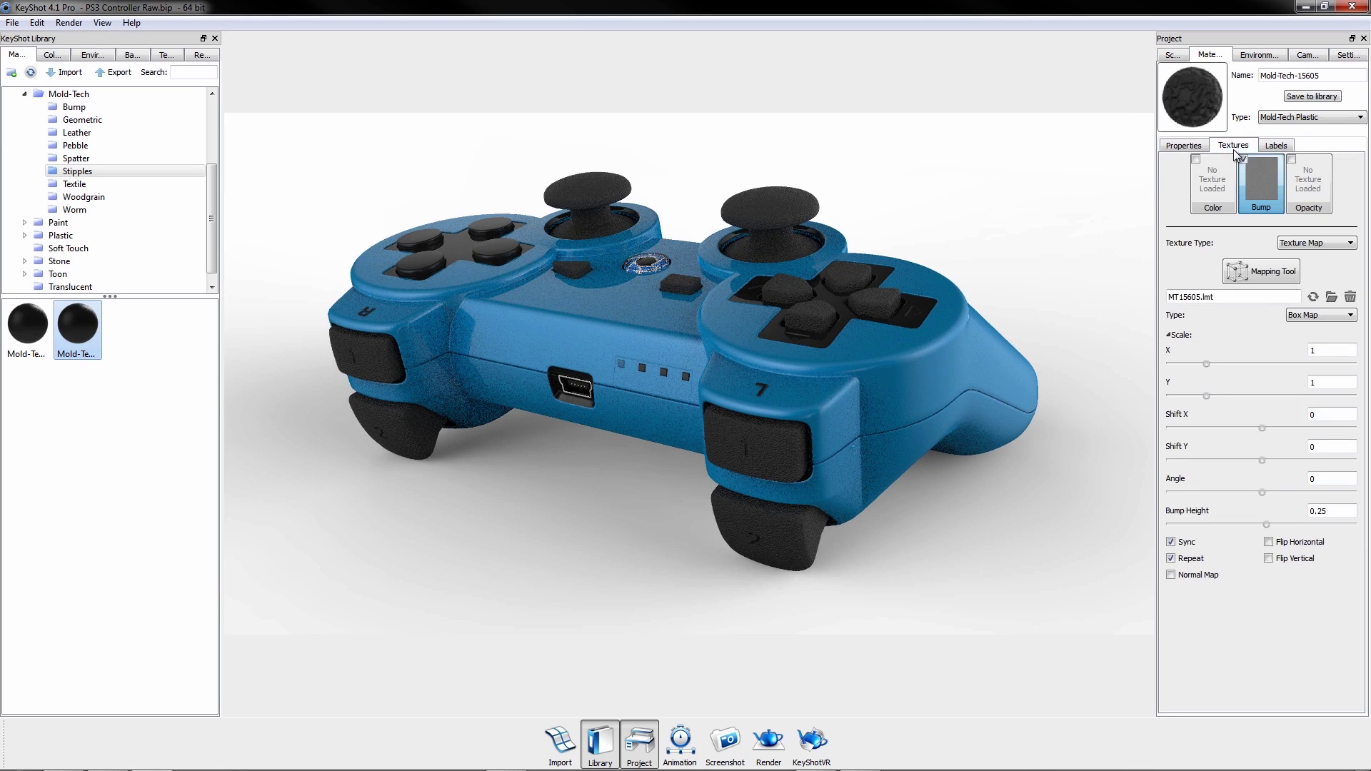
text(.025)
key(Return)
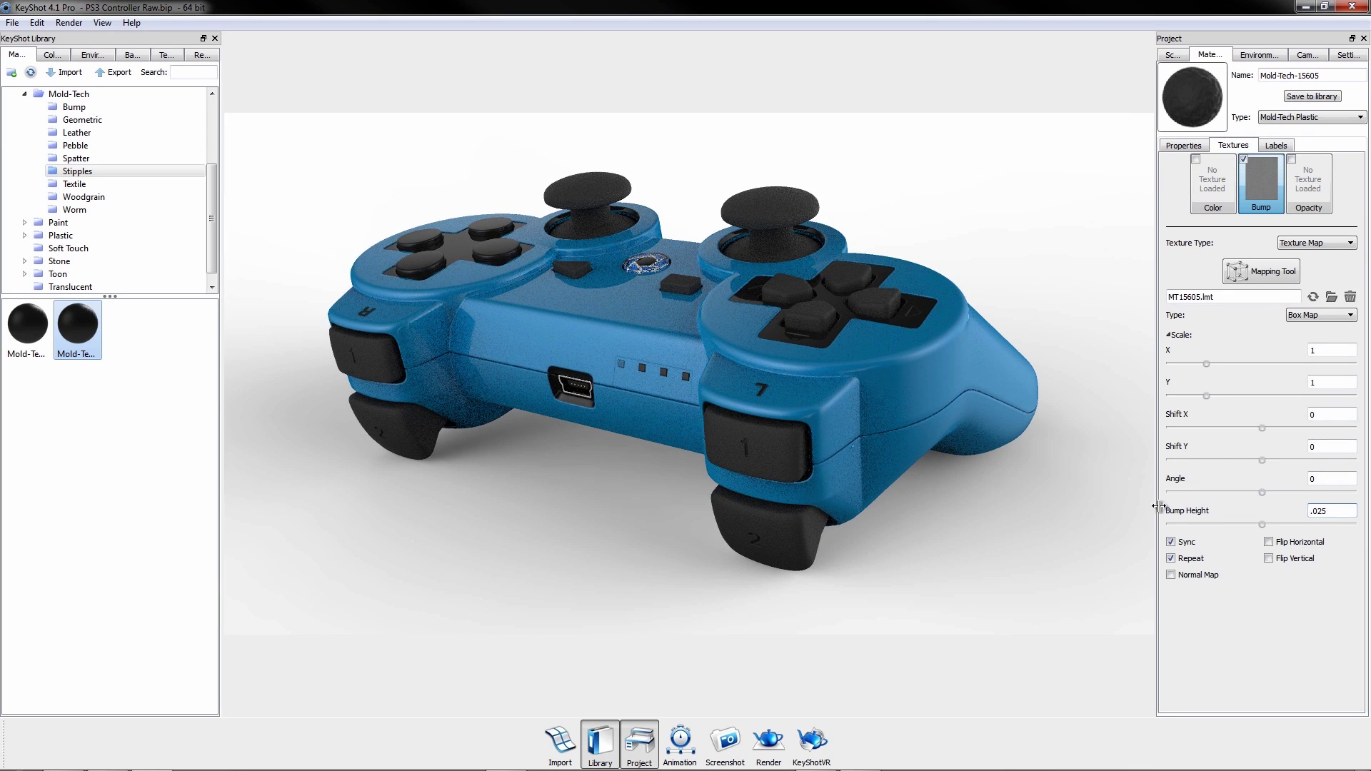
Change the body material to Plastic and map its DualShock_body_new.png label with UV coordinates.
double_click(932, 397)
click(1310, 117)
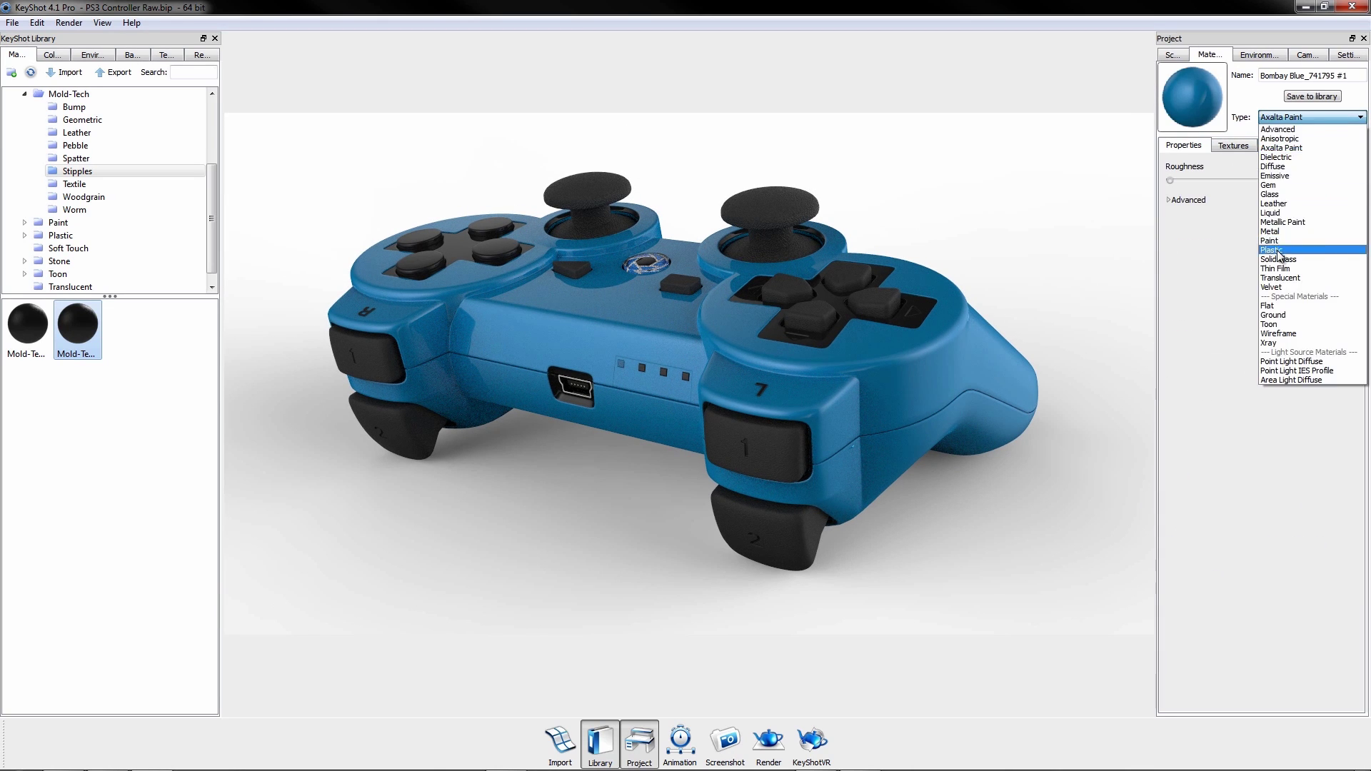
click(1261, 191)
click(1278, 146)
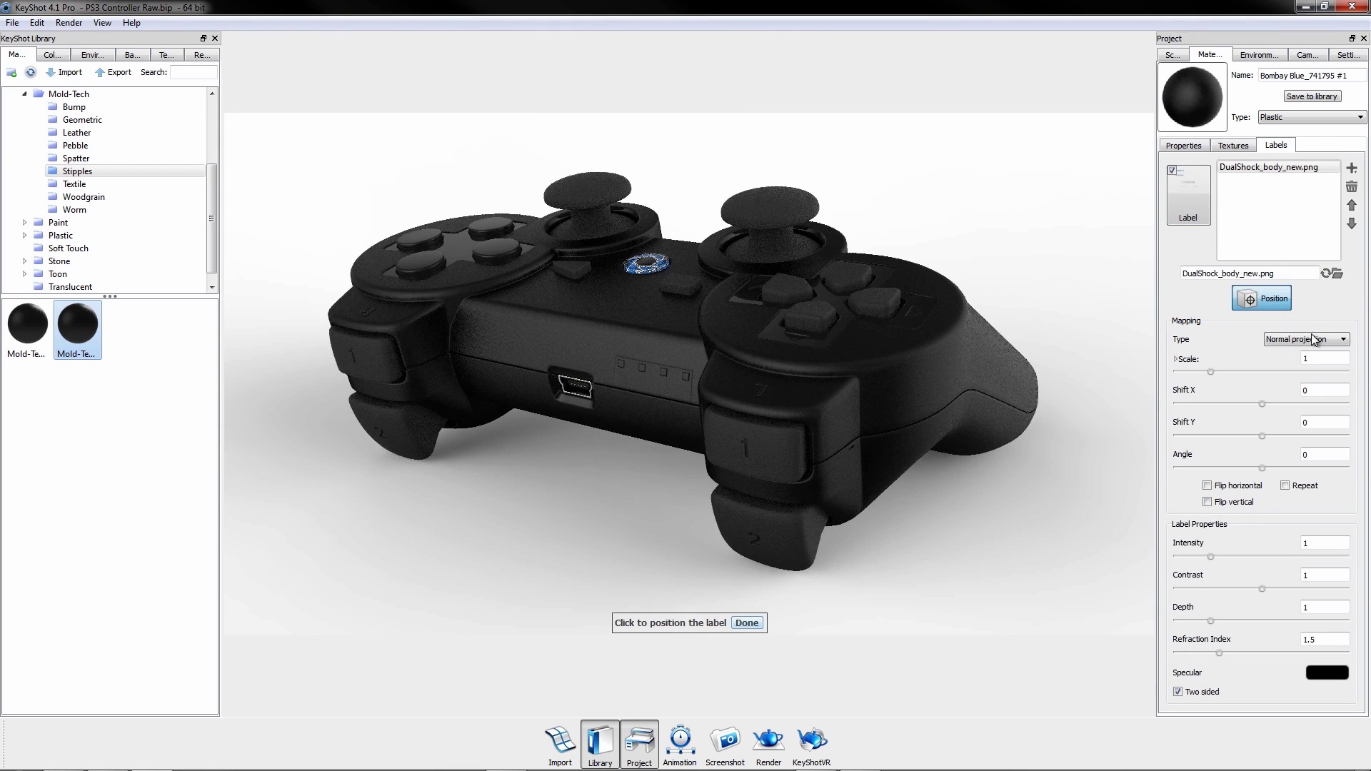
click(1311, 340)
click(1301, 384)
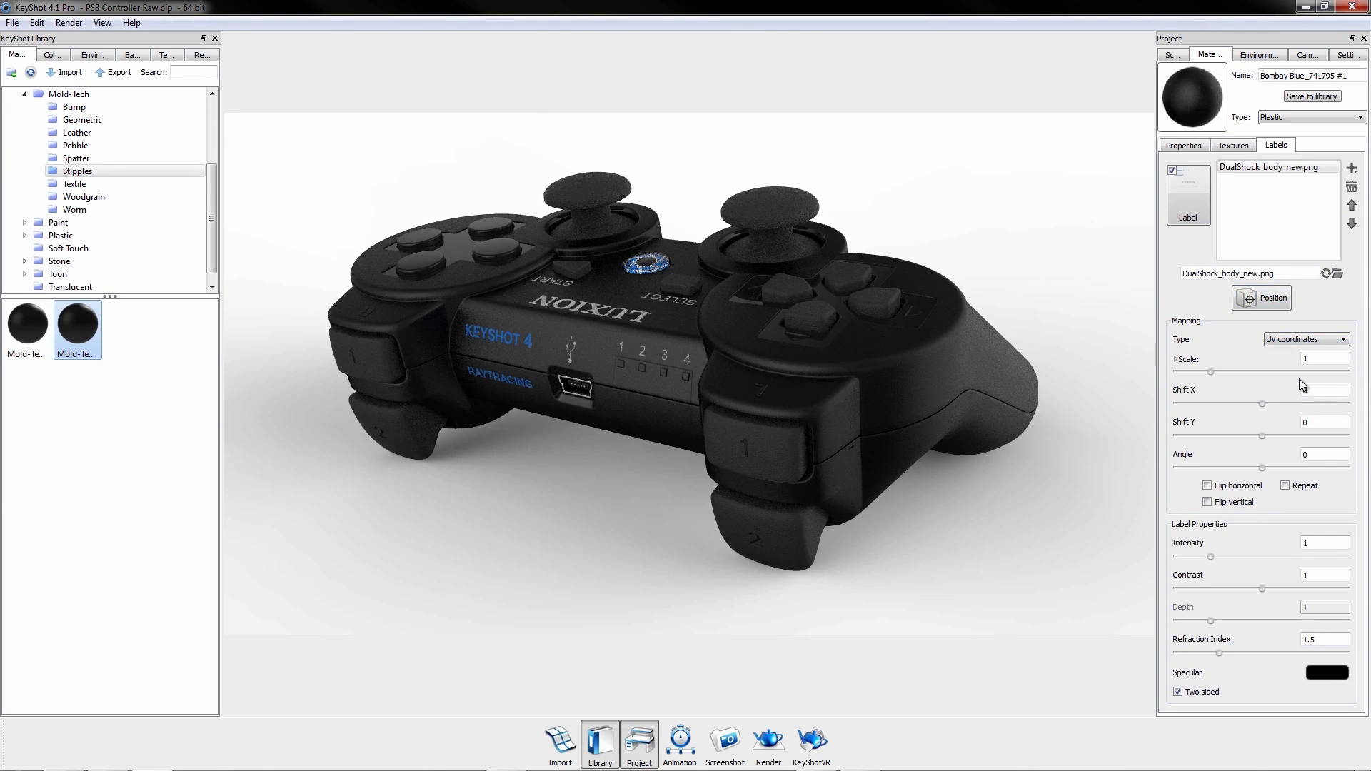
Add the DualShock_Key_new.png label to the keys with UV mapping and white specular.
double_click(425, 262)
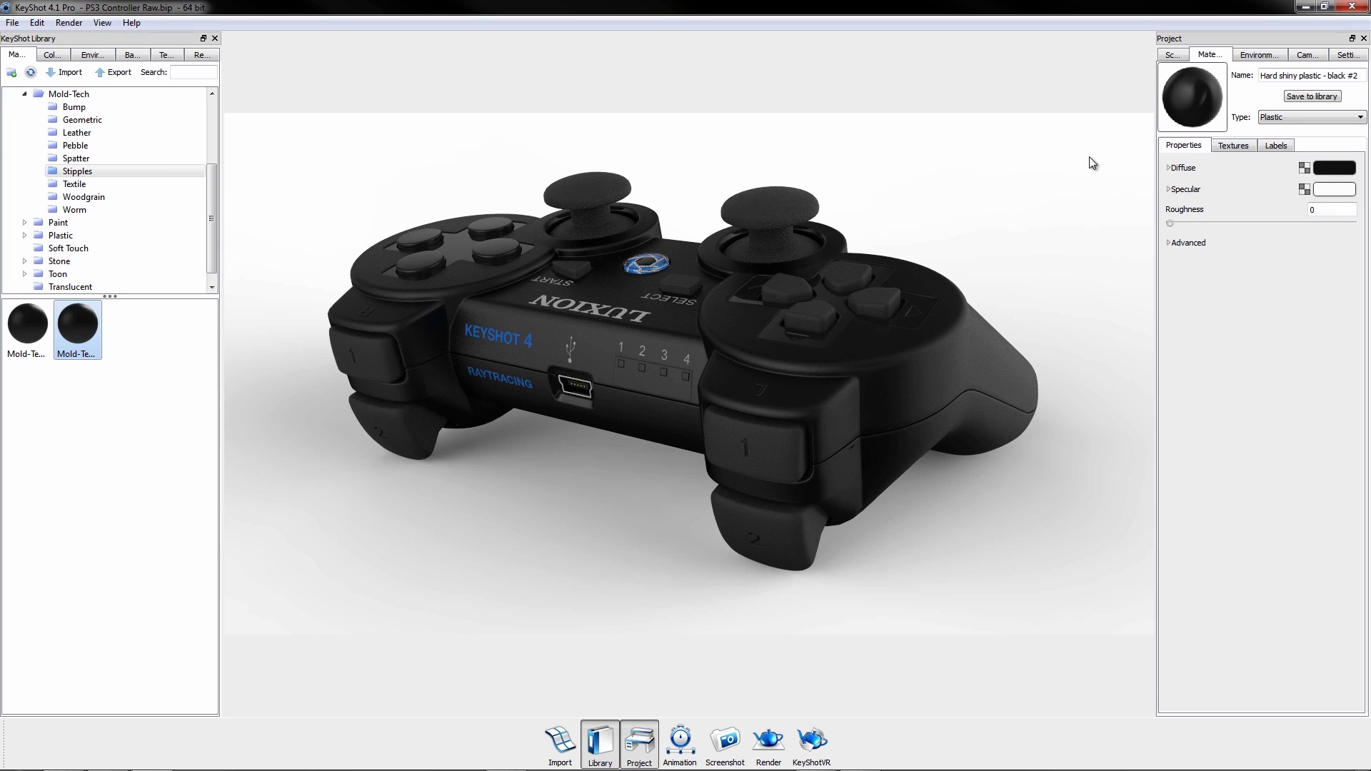
click(1275, 145)
double_click(1296, 204)
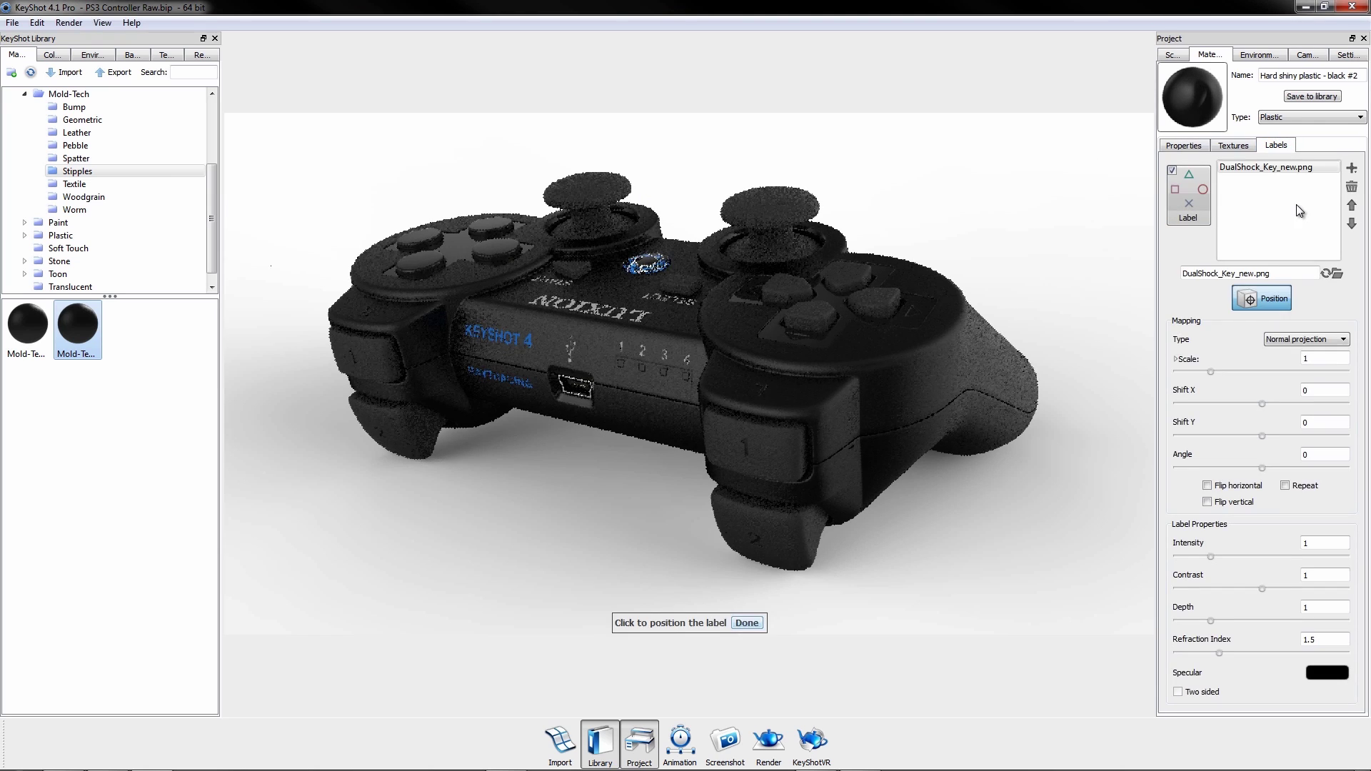
click(1306, 340)
click(1314, 382)
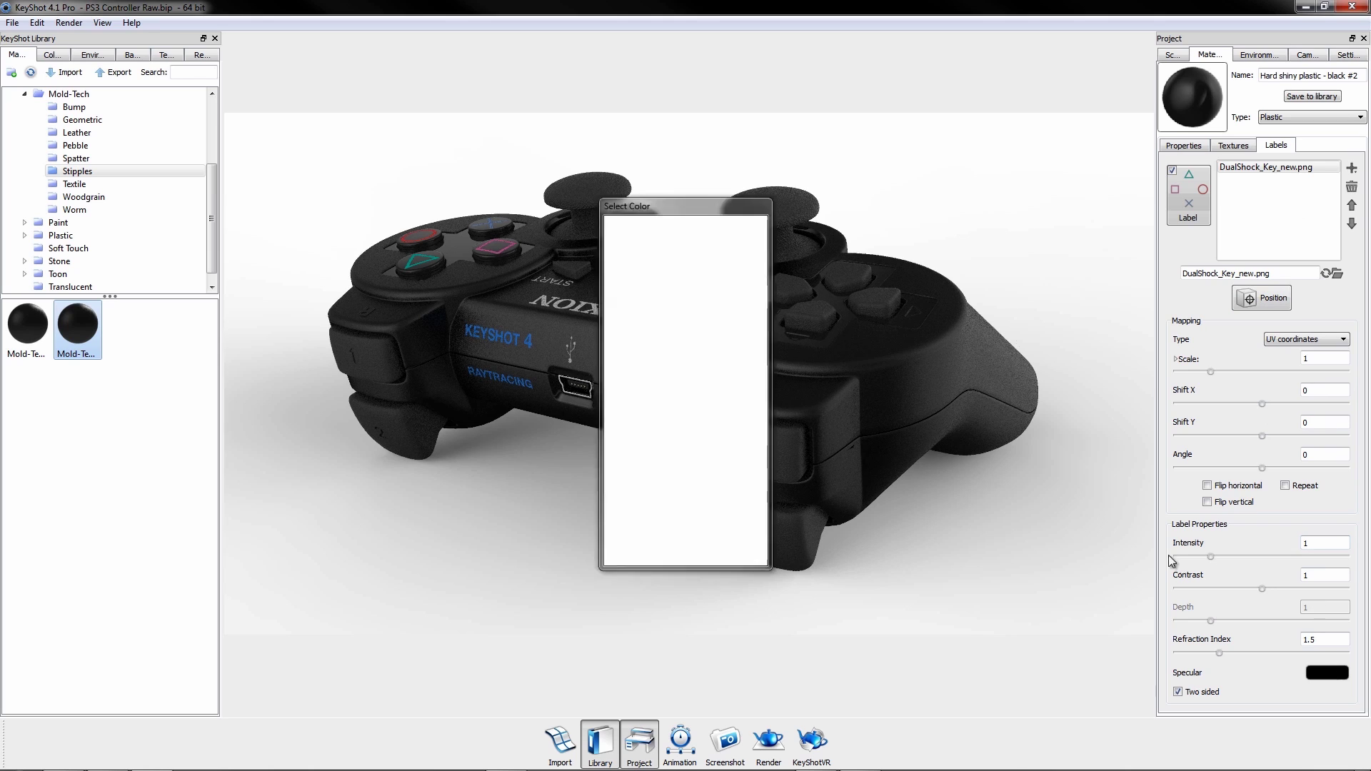
click(689, 556)
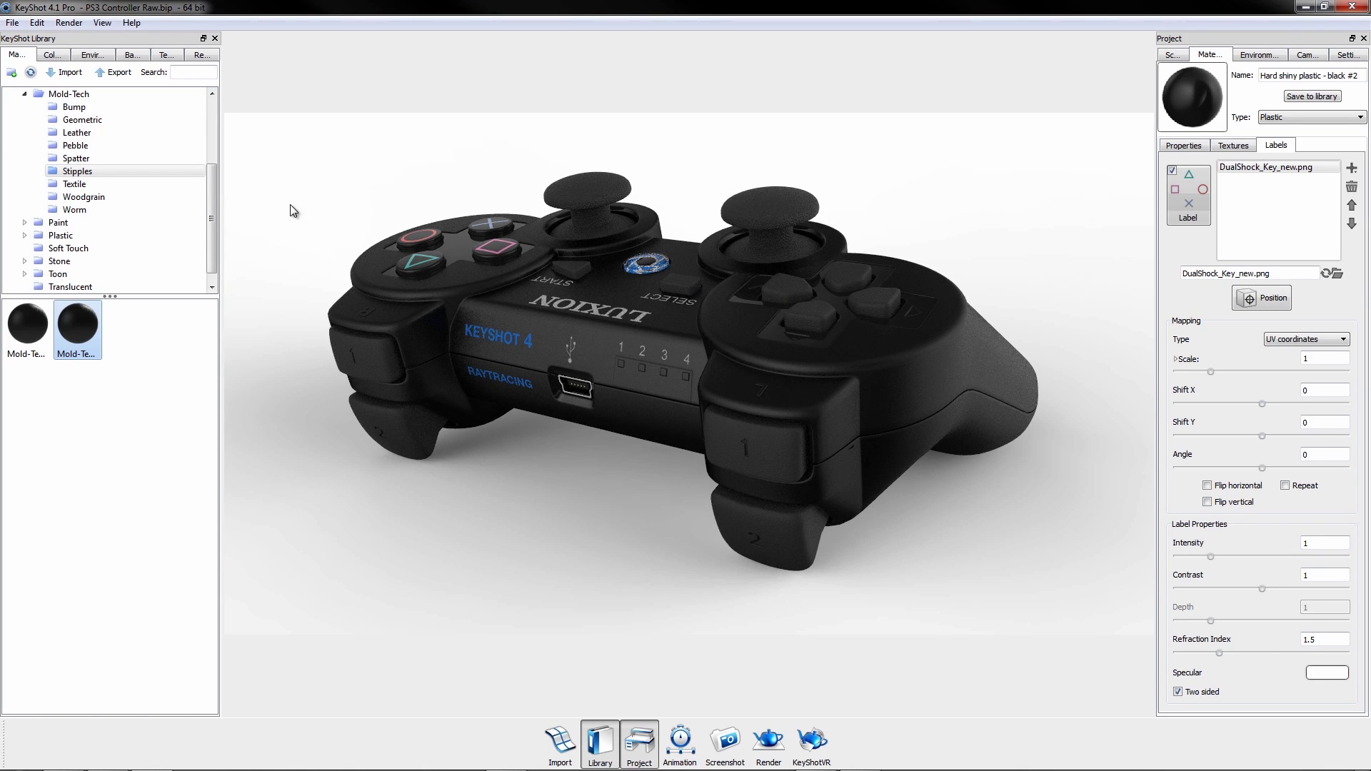
click(57, 56)
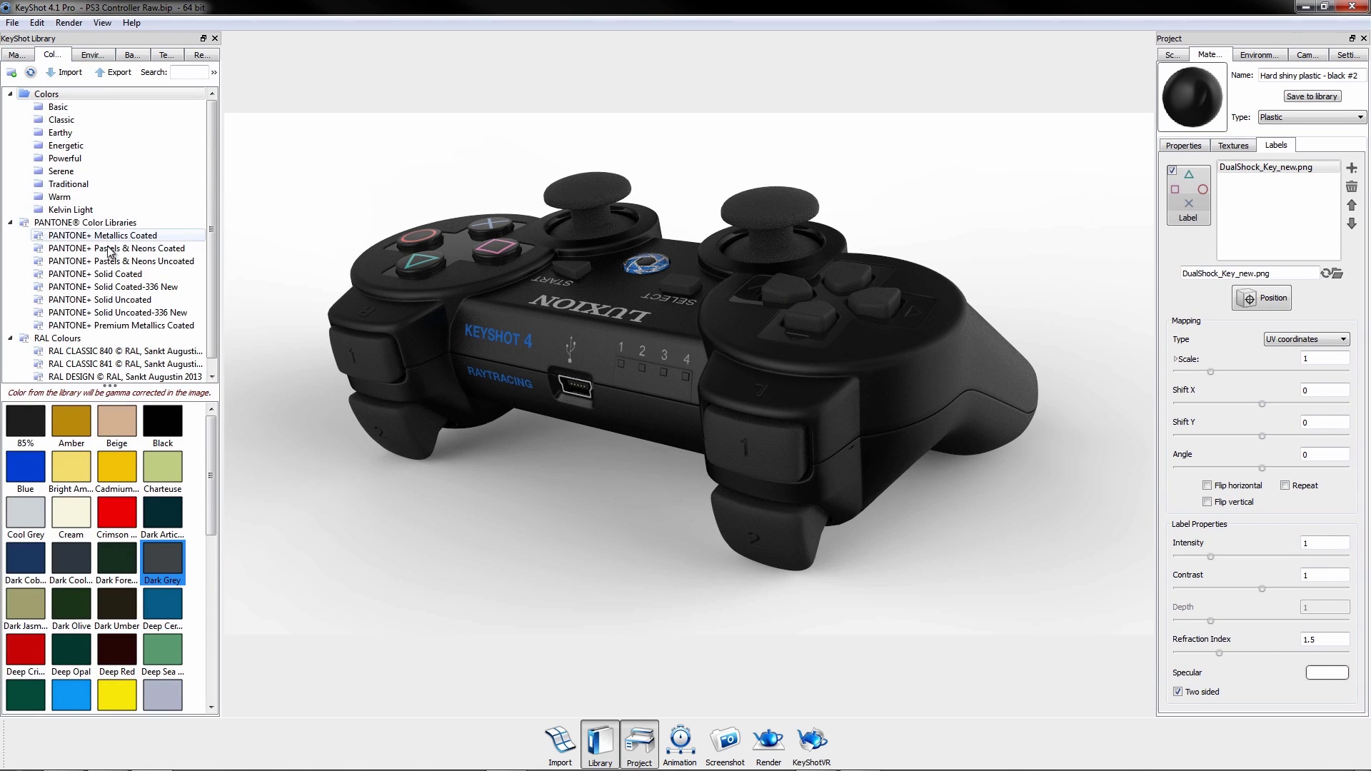
Colour the thumbsticks Dark Grey and hide the Project and Library panels.
drag(162, 566, 589, 182)
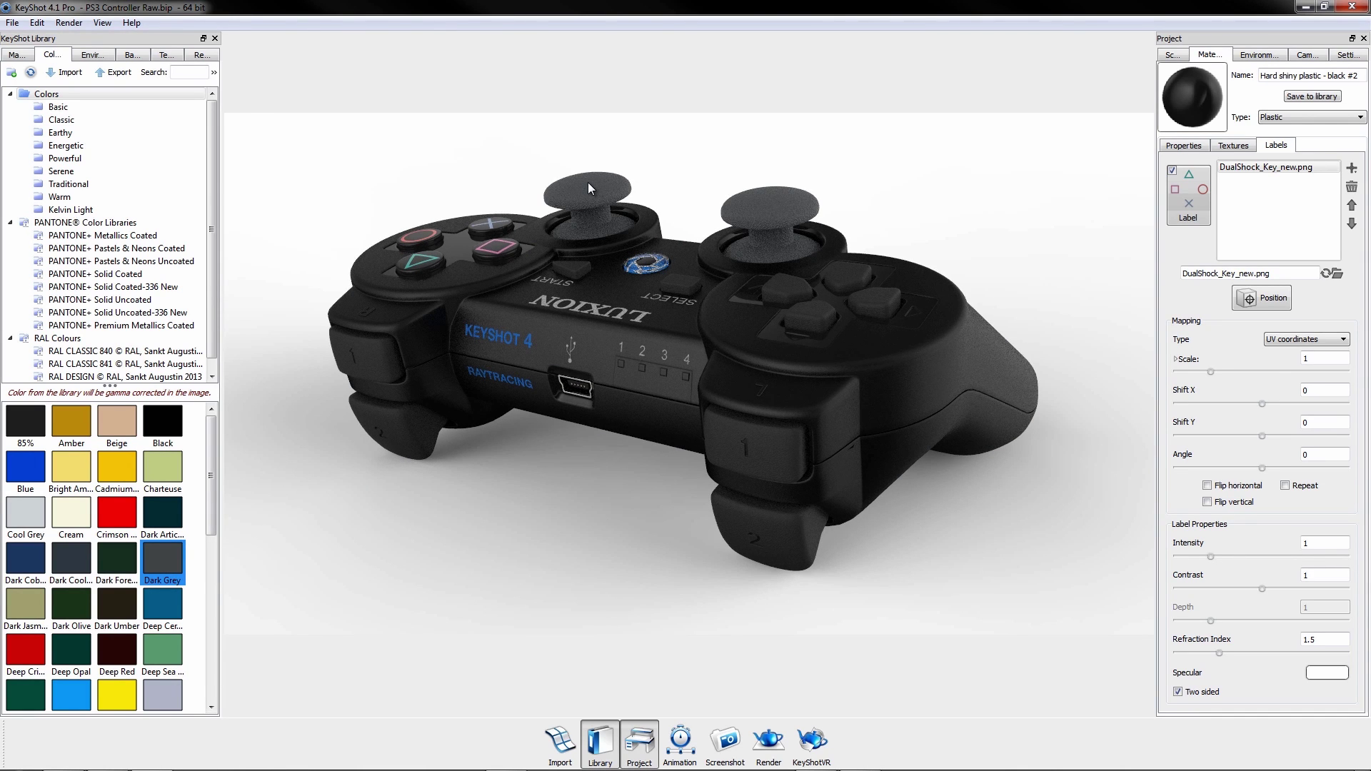
click(1364, 39)
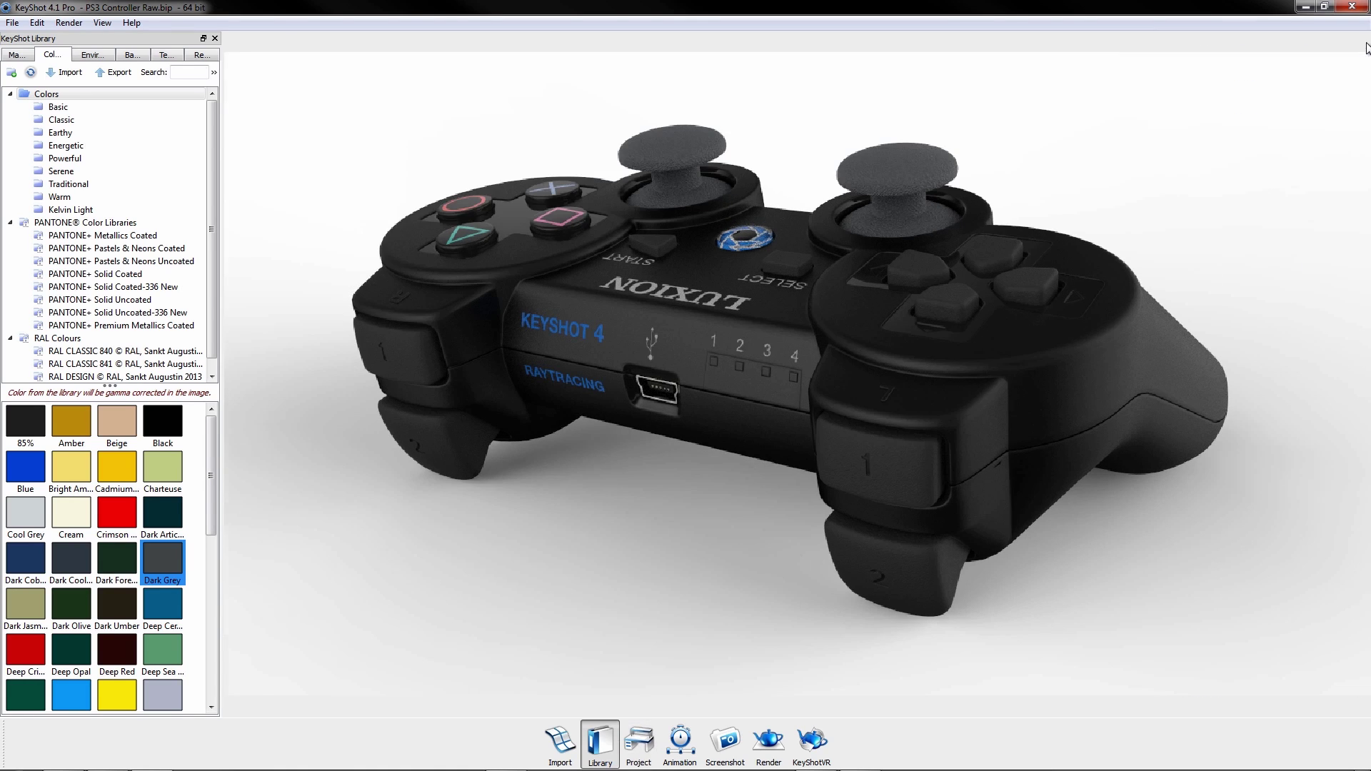
click(214, 39)
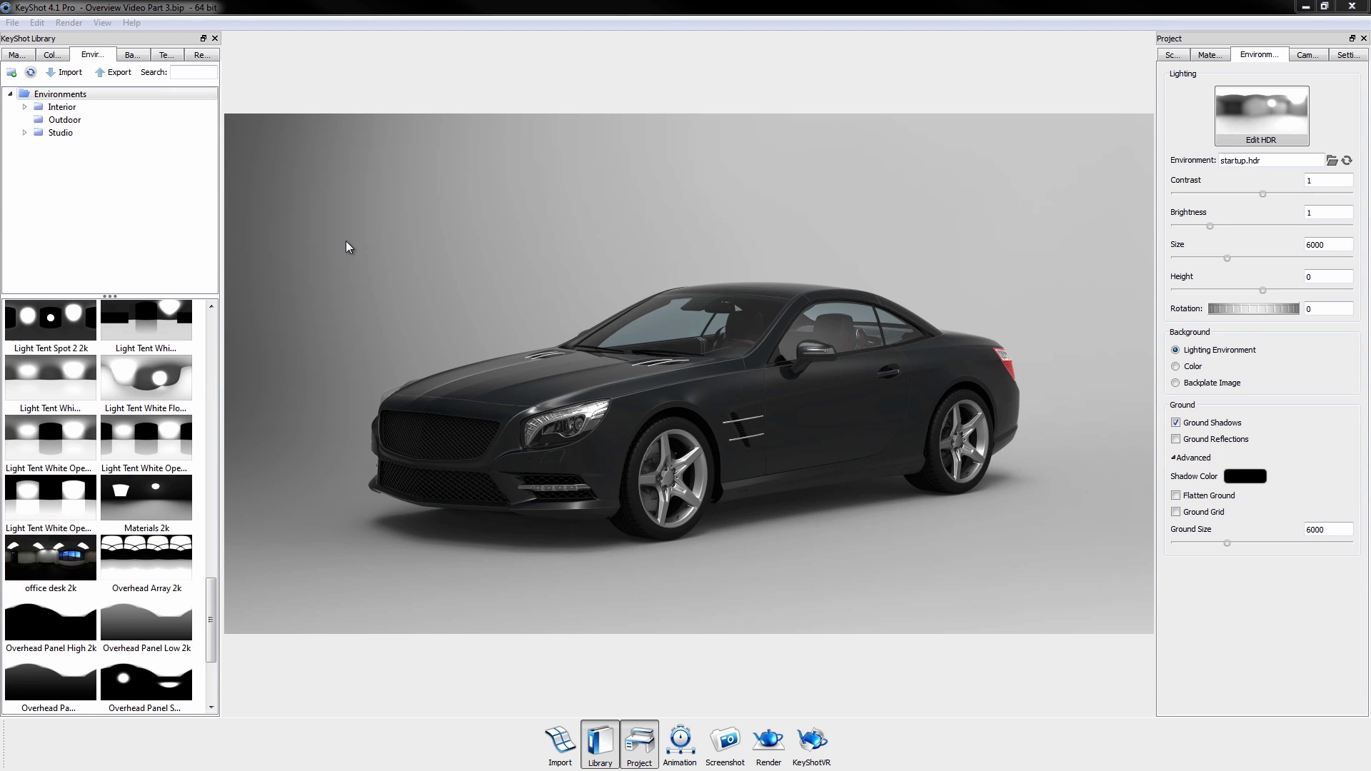
Rotate the startup lighting, then relight the car with the hdri-locations_forestroad_4k outdoor HDRI.
ctrl+drag(347, 243, 1010, 272)
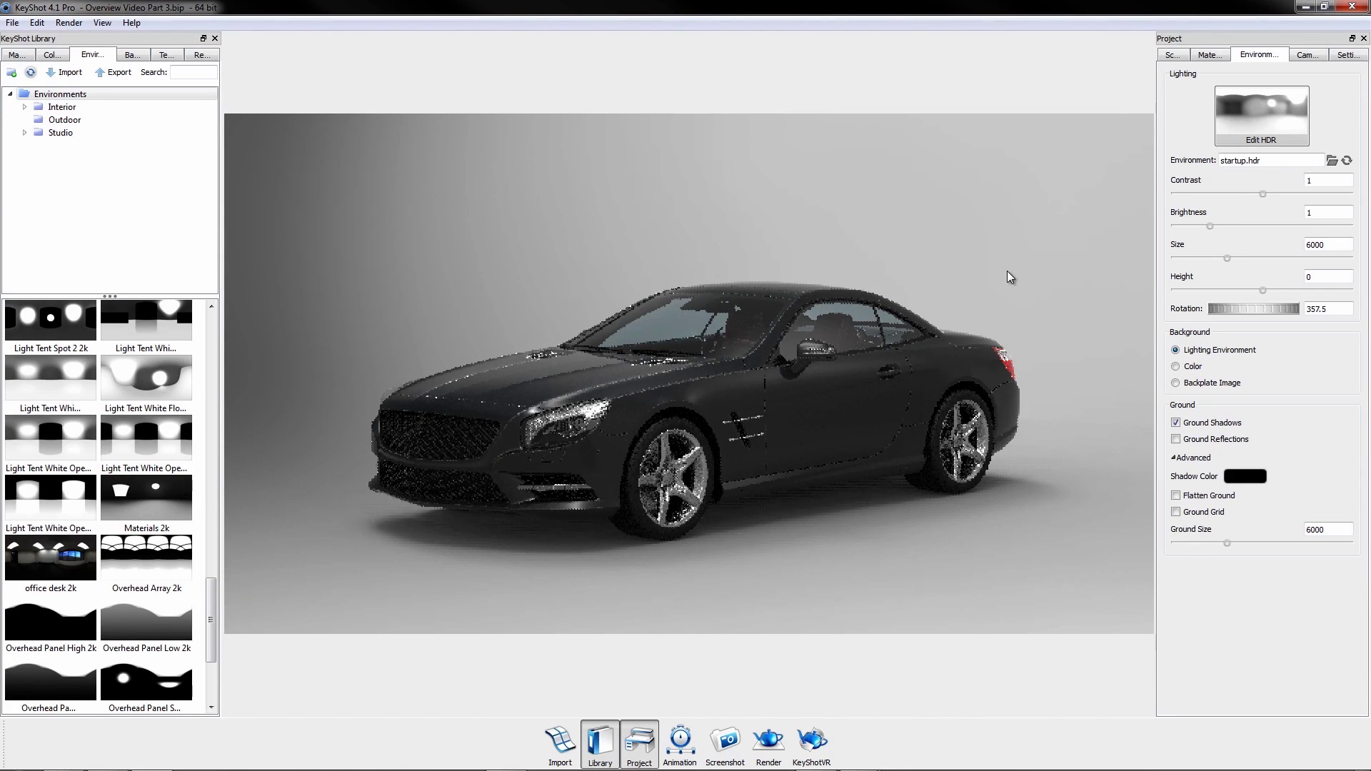
scroll(728, 504, down, 5)
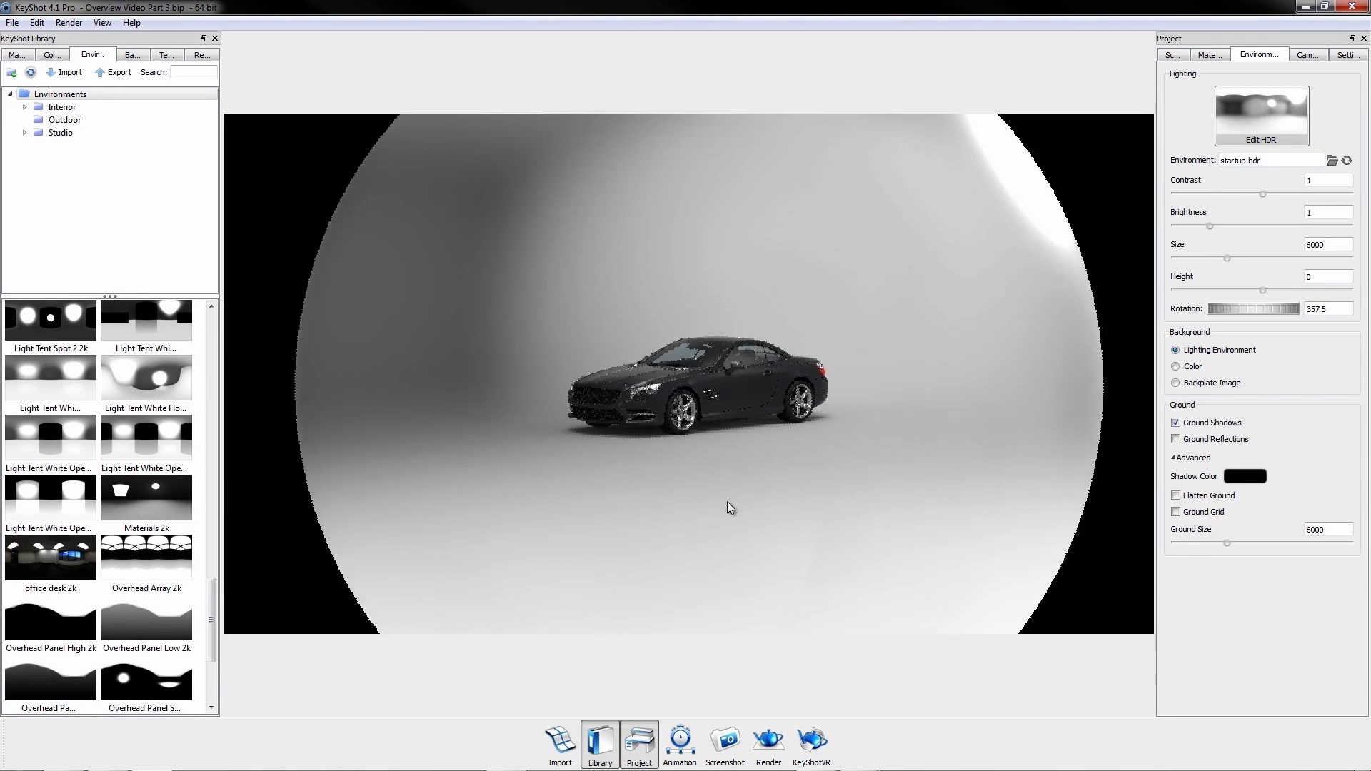
scroll(727, 501, down, 6)
drag(765, 514, 420, 607)
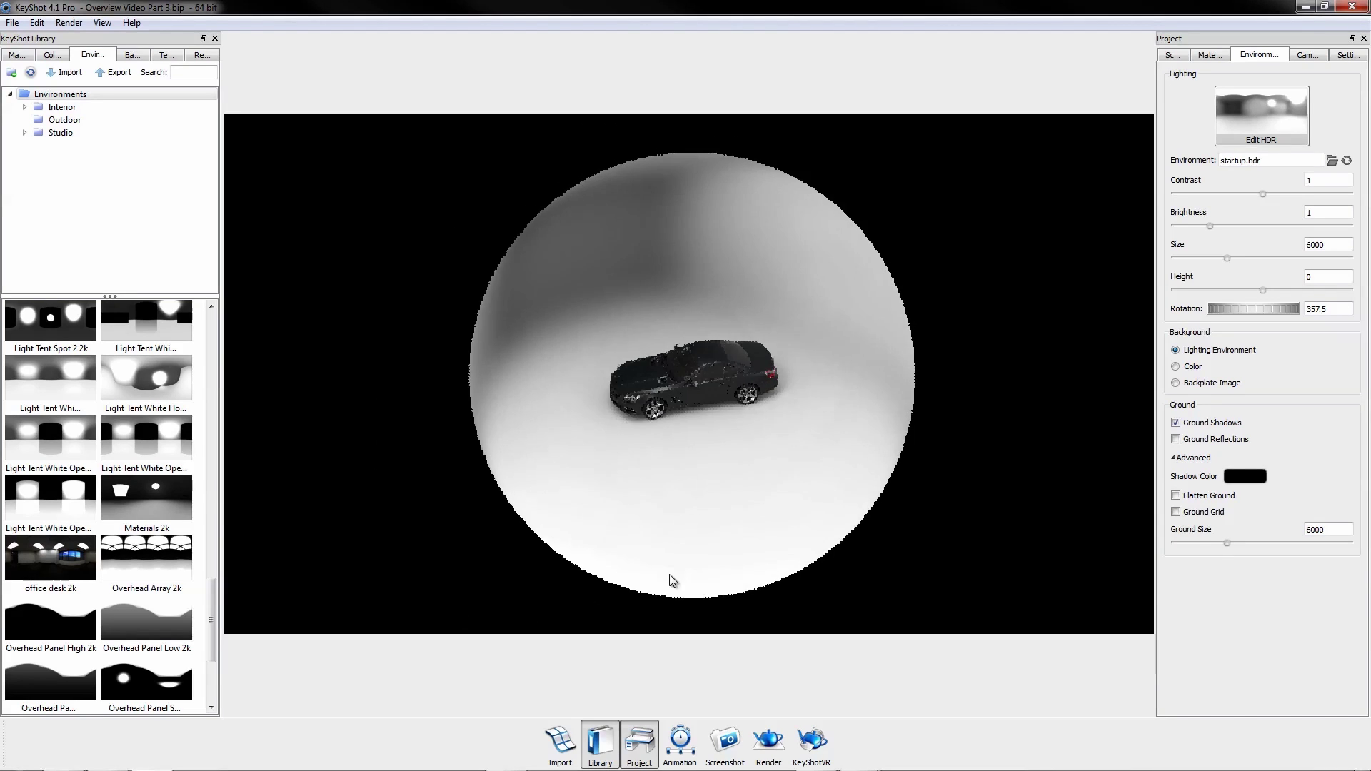
drag(671, 580, 741, 514)
click(89, 120)
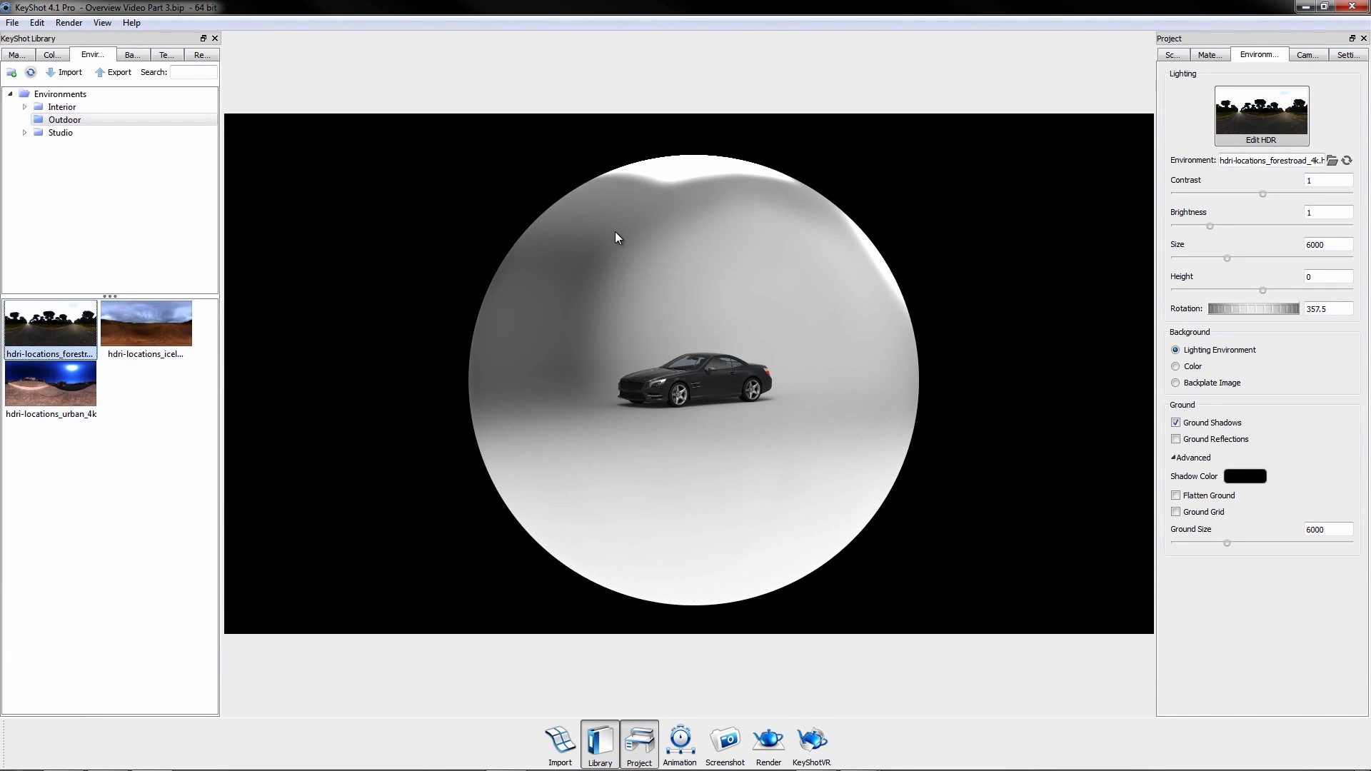
ctrl+drag(573, 265, 685, 466)
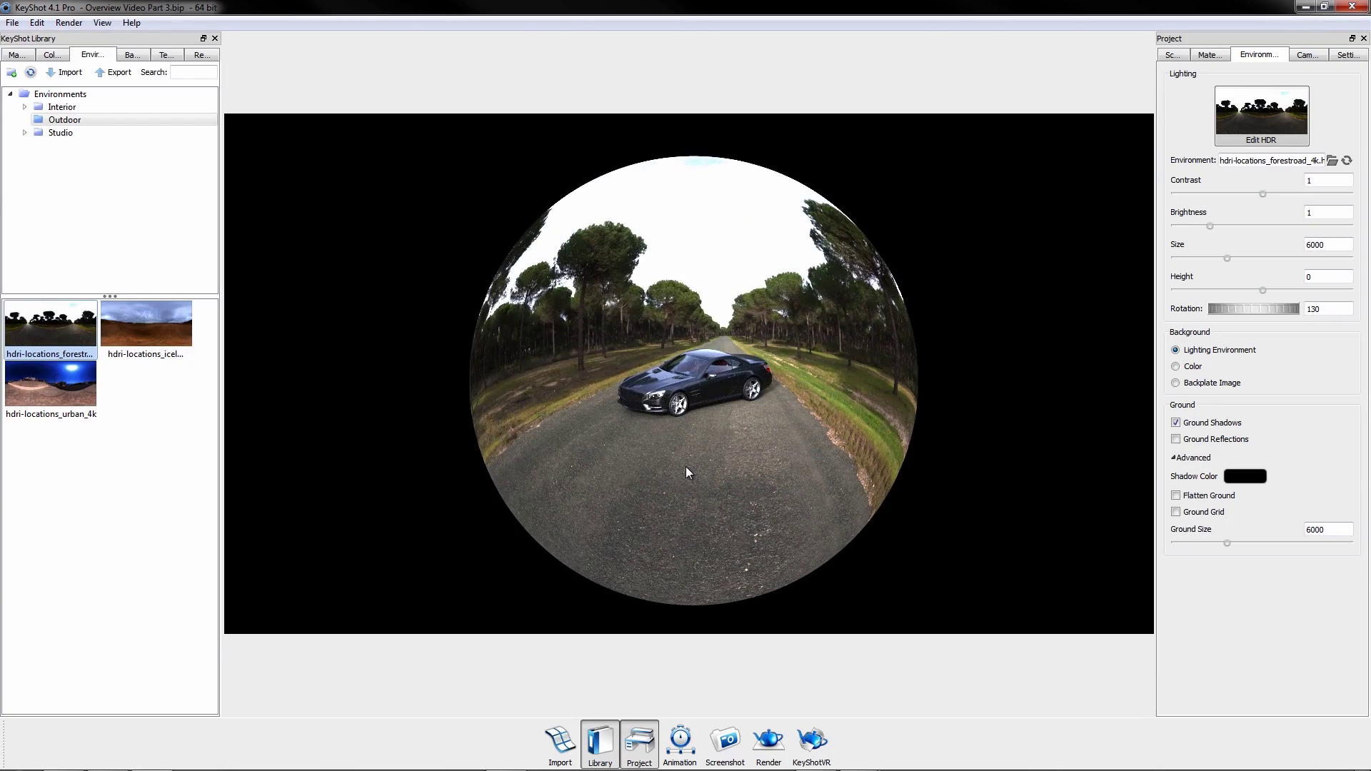
Light the car with the Basic 2k studio HDRI.
click(60, 133)
drag(147, 629, 738, 447)
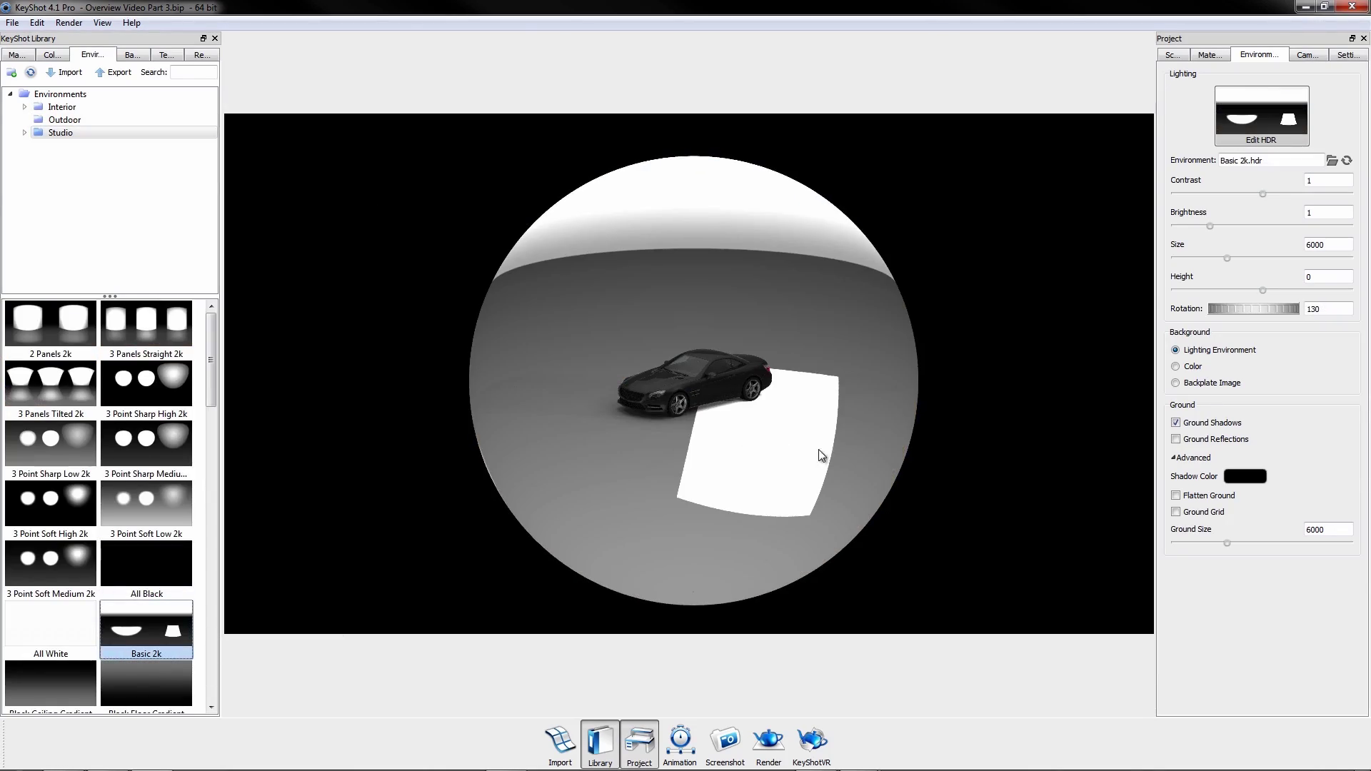
scroll(796, 424, up, 10)
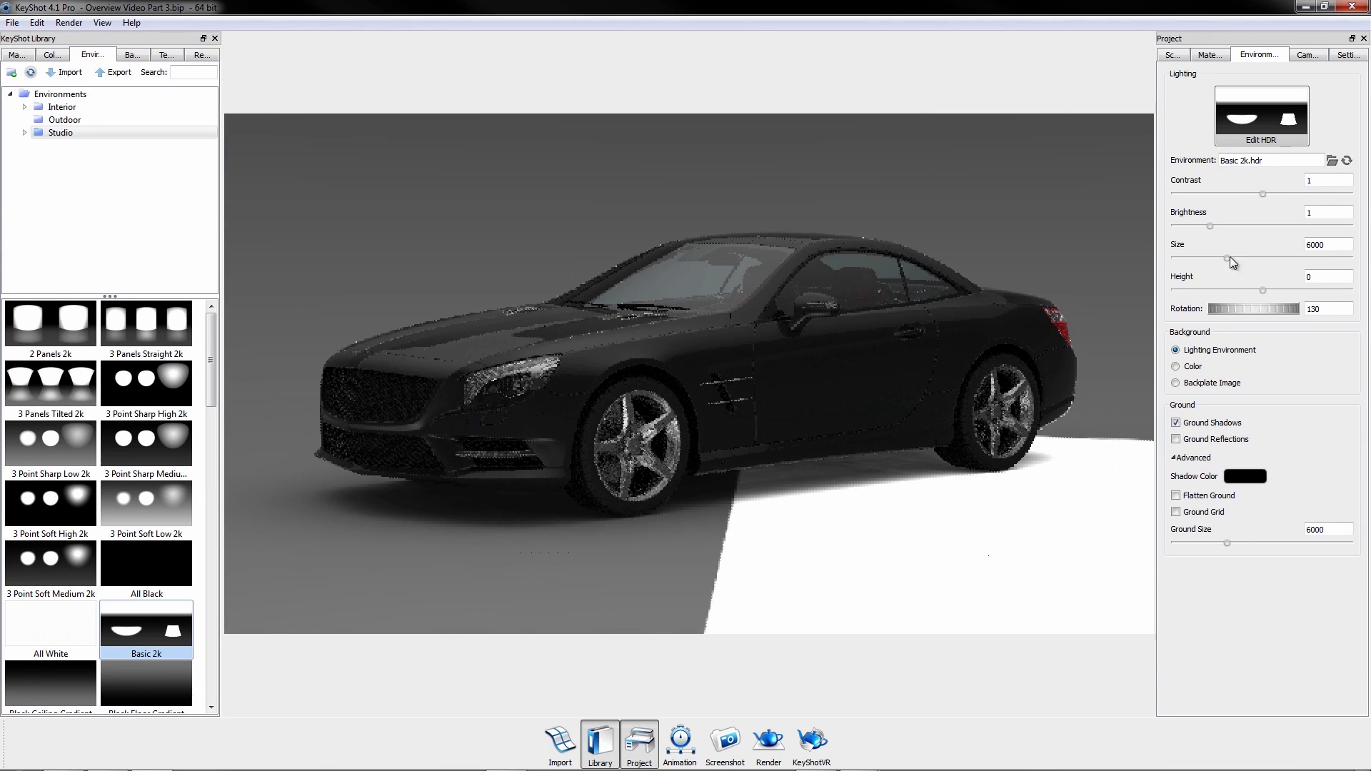
Set environment contrast 2, height -0.5, size 9722.57 and rotation 173, leaving ground reflections off.
drag(1263, 193, 1350, 193)
drag(1262, 290, 1113, 294)
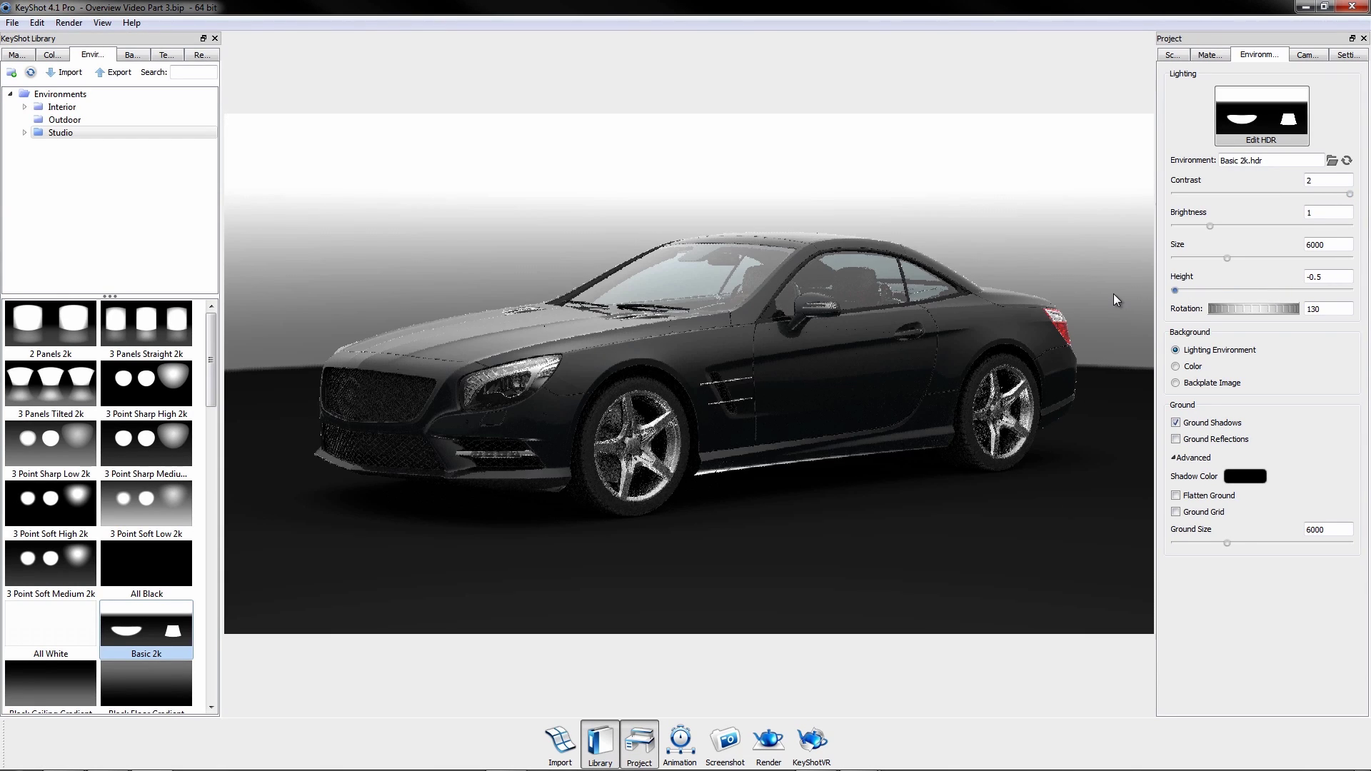
drag(1225, 256, 1258, 256)
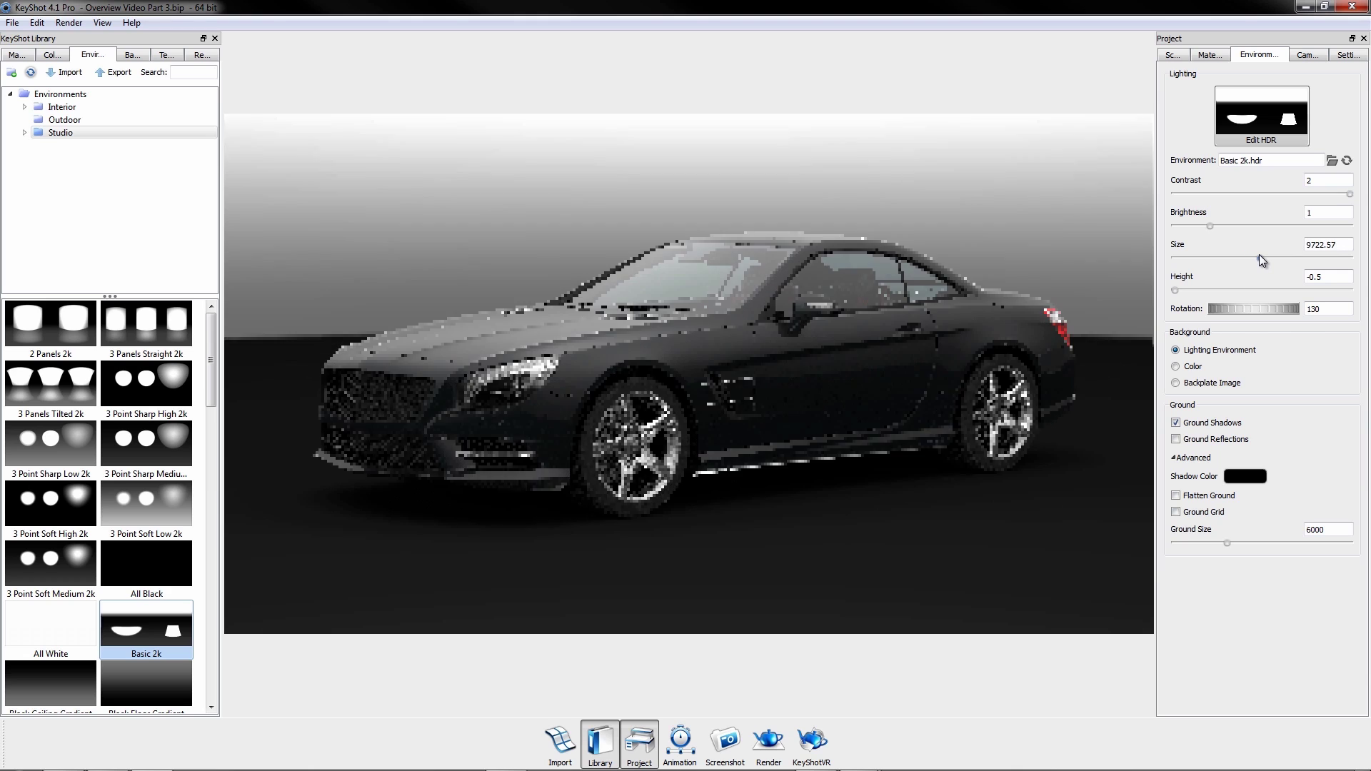
drag(1251, 310, 1295, 310)
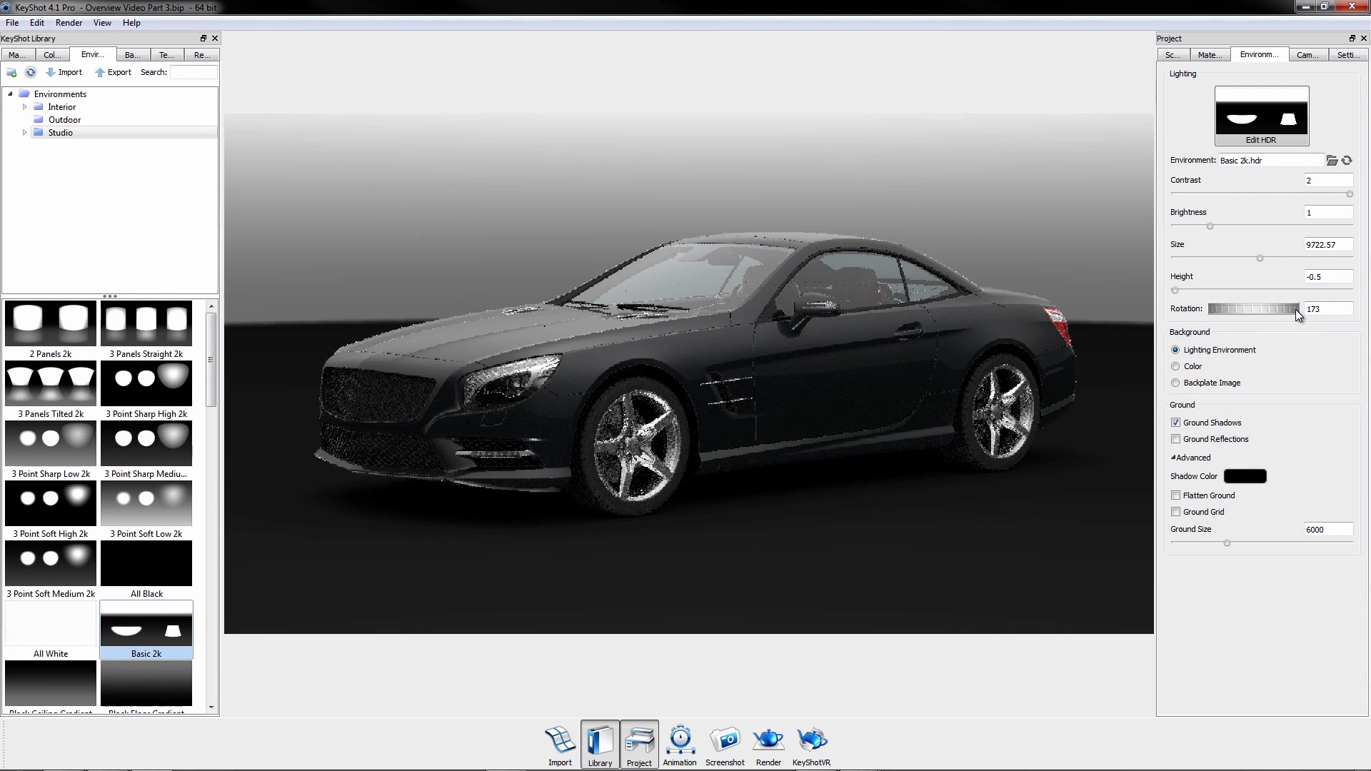
click(1189, 440)
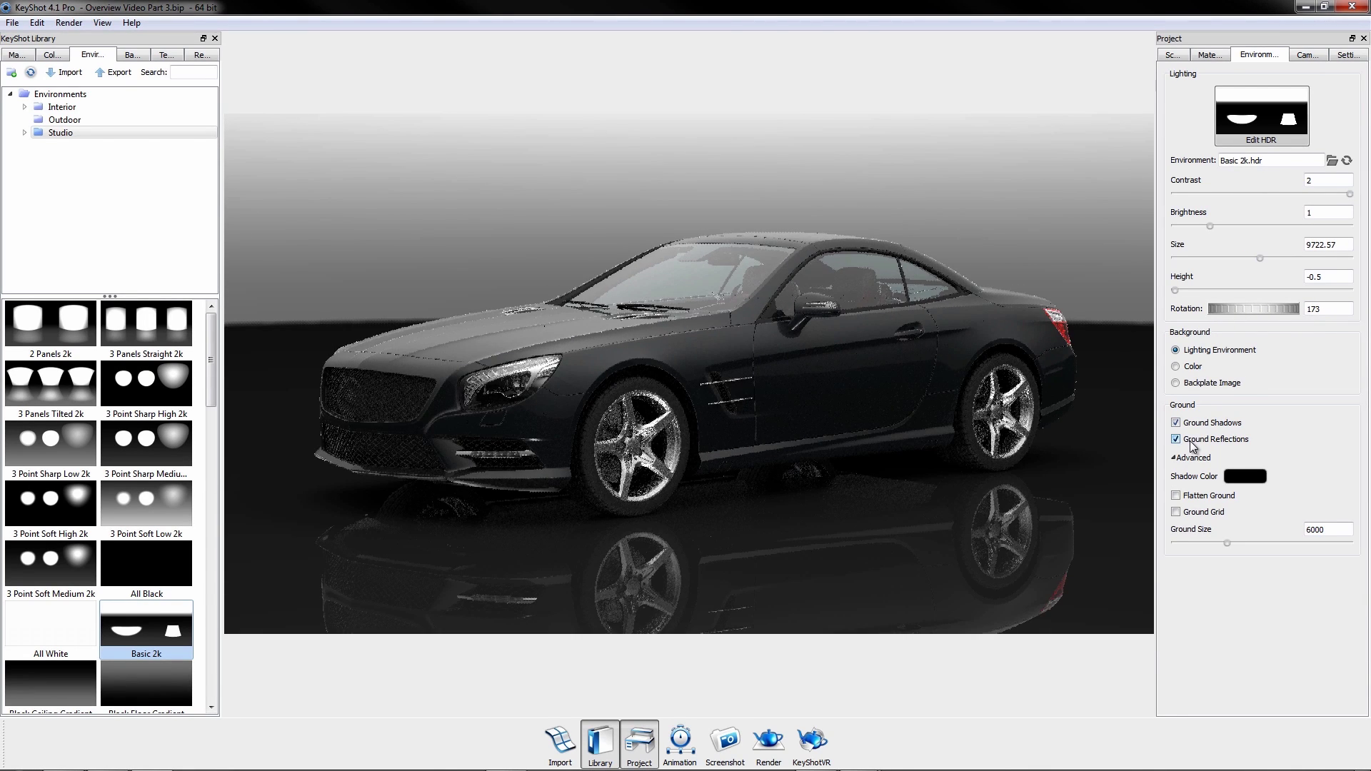
click(1189, 440)
In the HDR editor, place a black circular pin with no falloff over the right light.
click(1261, 114)
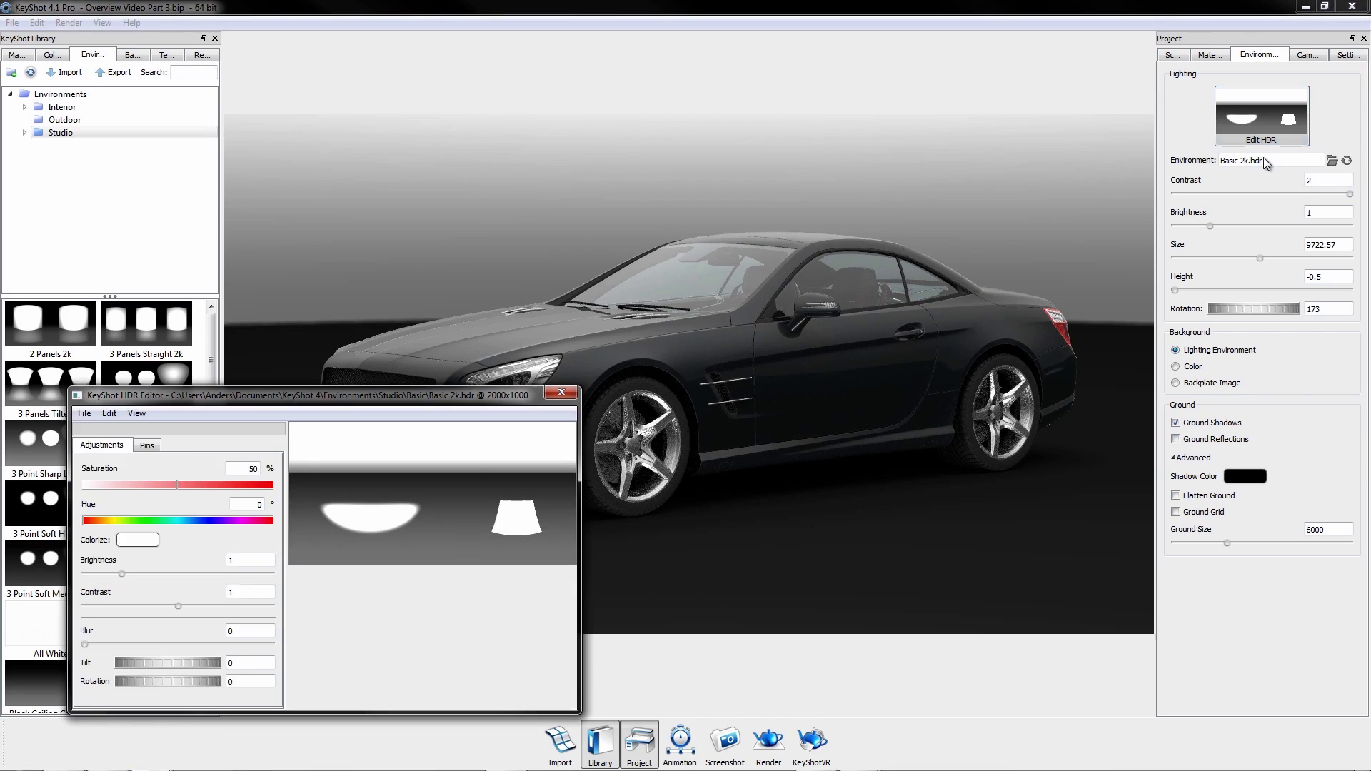
click(146, 445)
click(95, 490)
click(123, 523)
drag(172, 654, 91, 653)
drag(140, 686, 92, 685)
drag(432, 492, 524, 467)
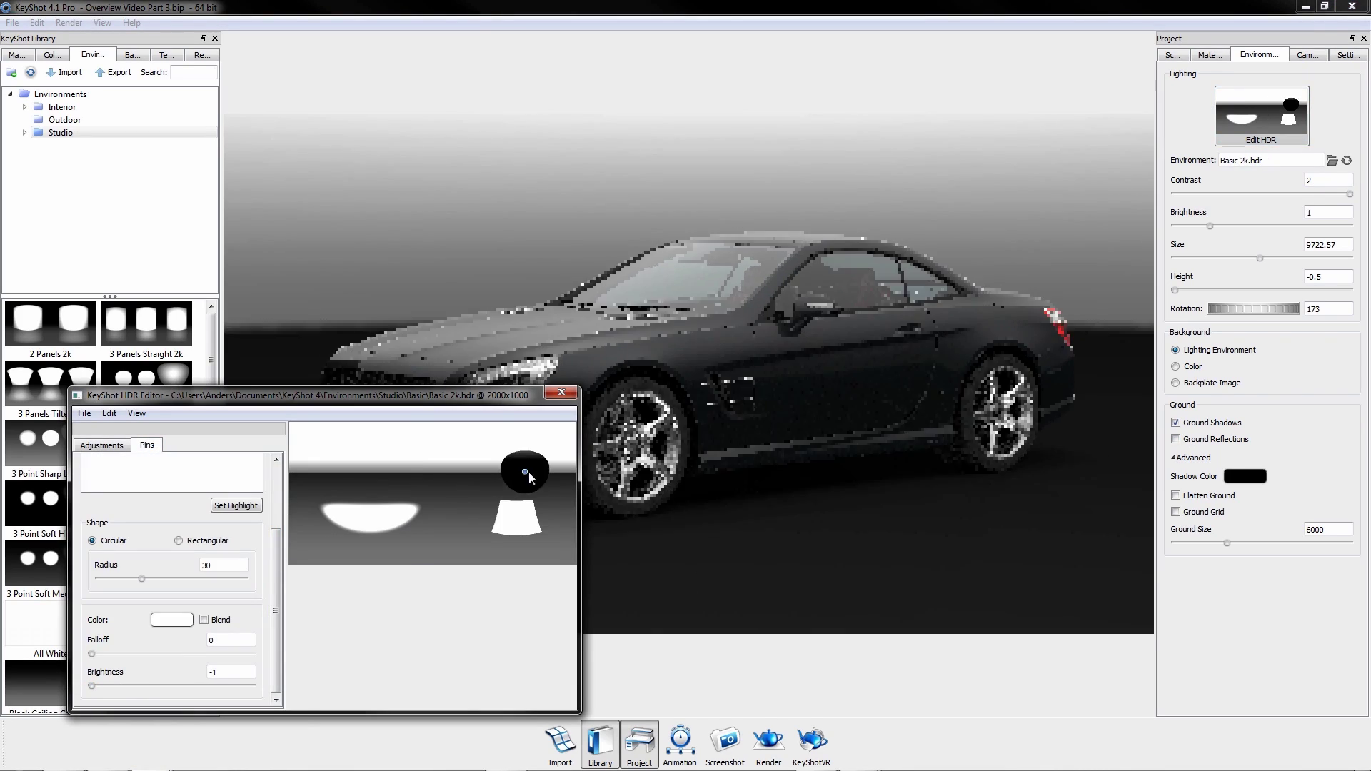
Add a red pin with falloff 2 over the same right light.
click(87, 460)
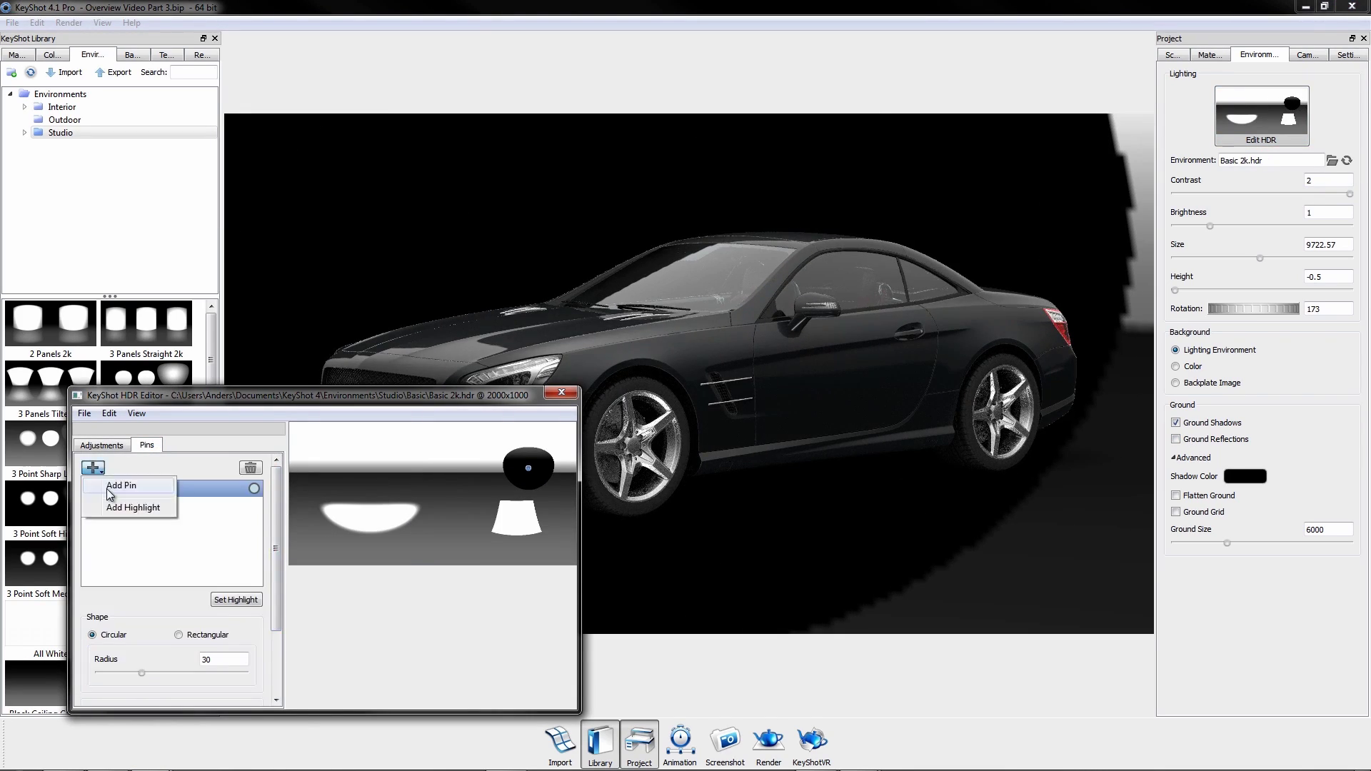
click(114, 480)
click(172, 620)
click(386, 403)
click(320, 723)
drag(172, 653, 252, 654)
drag(139, 686, 200, 686)
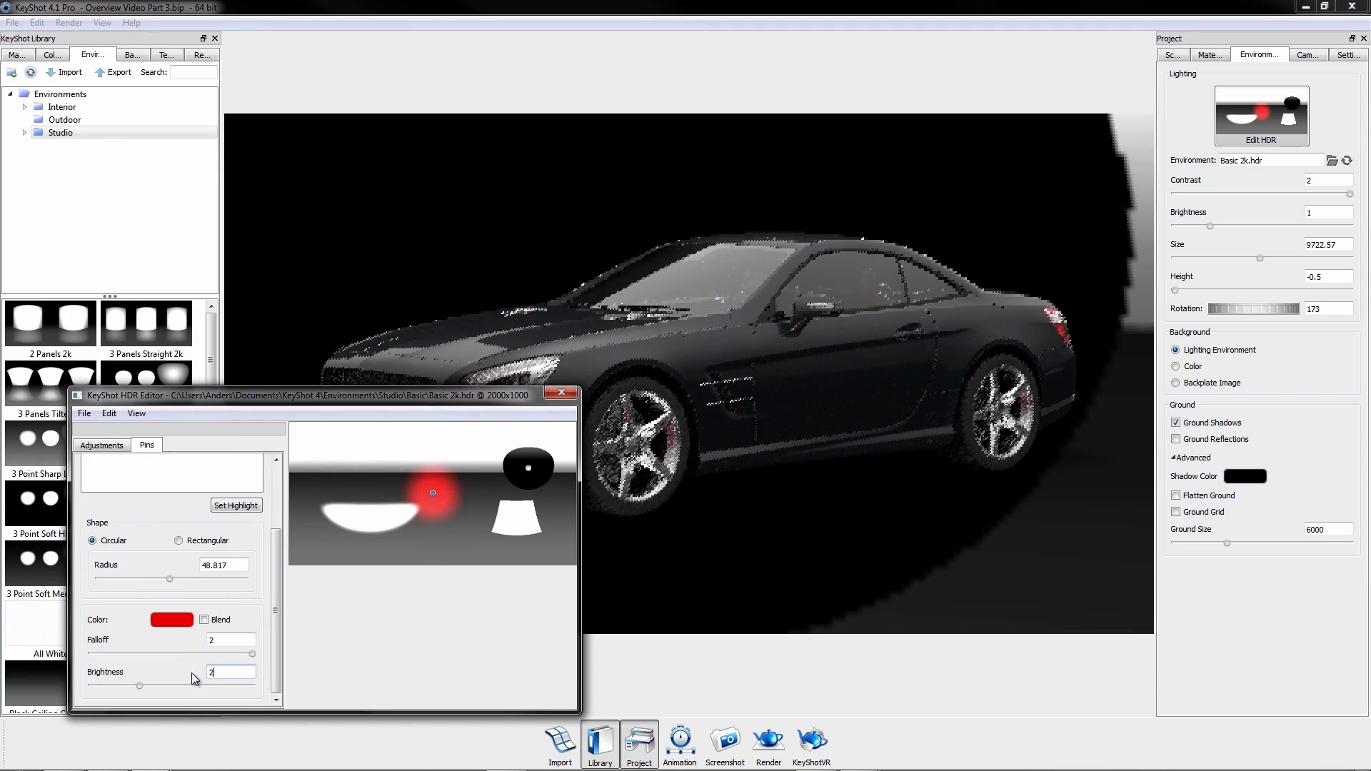
drag(432, 493, 527, 487)
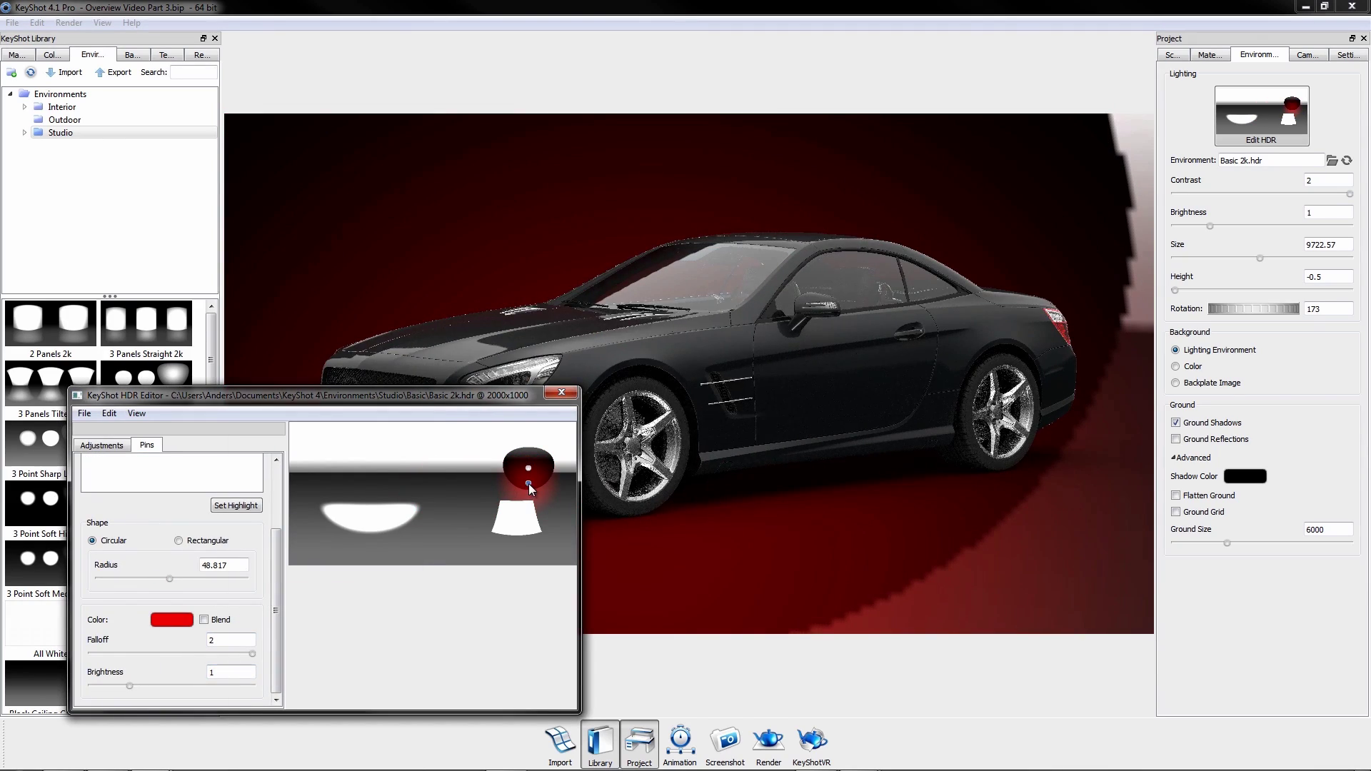
Save the edited HDRI as 'Red Basic' and close the HDR editor.
click(83, 413)
click(104, 487)
text(Red Basic)
key(Return)
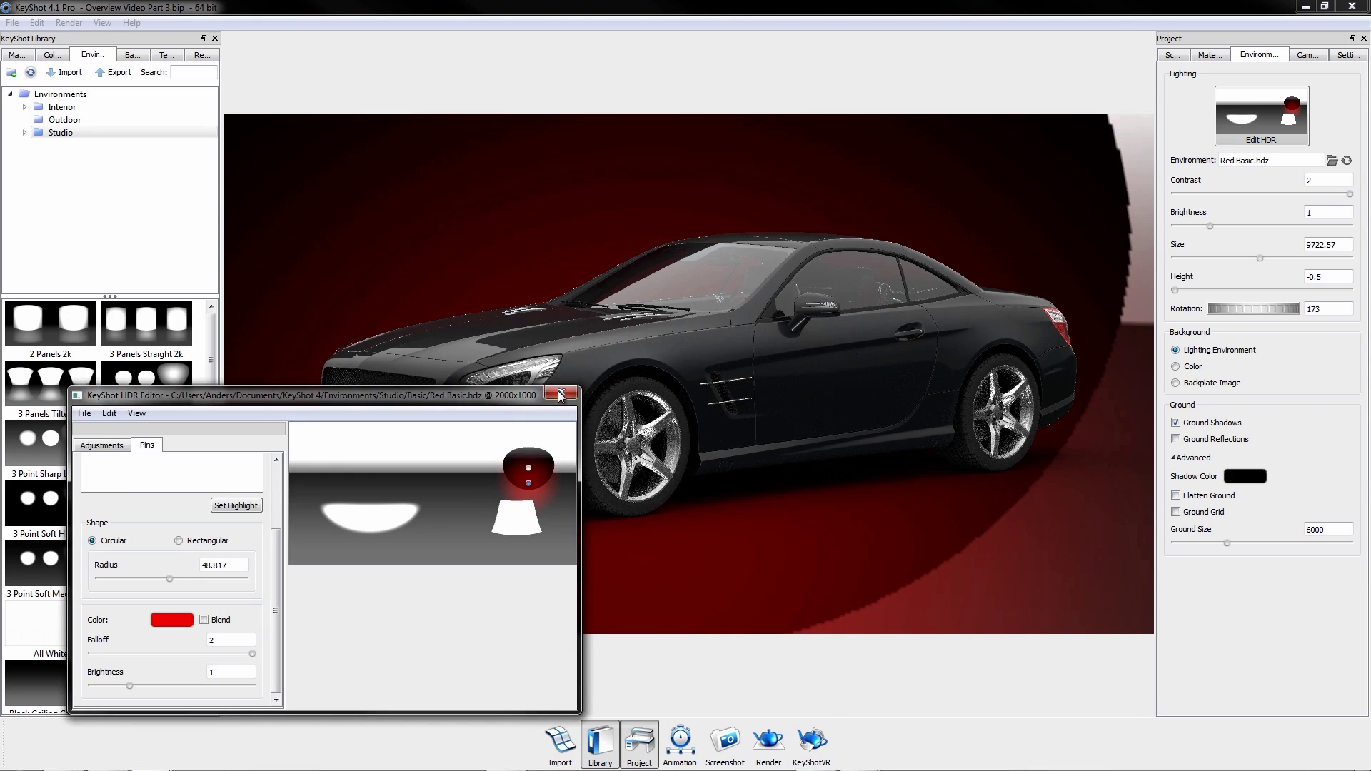
click(575, 400)
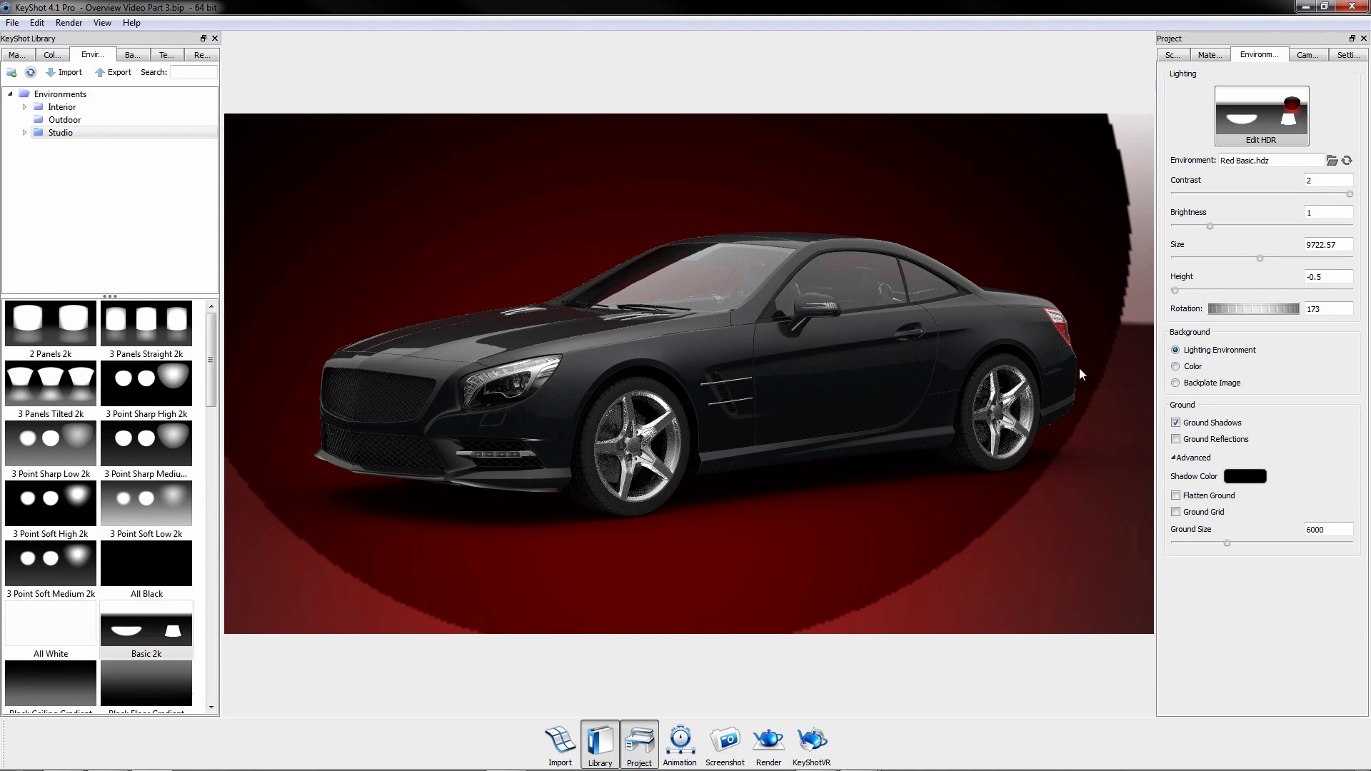
Set the background behind the car to a plain dark red colour.
click(1190, 368)
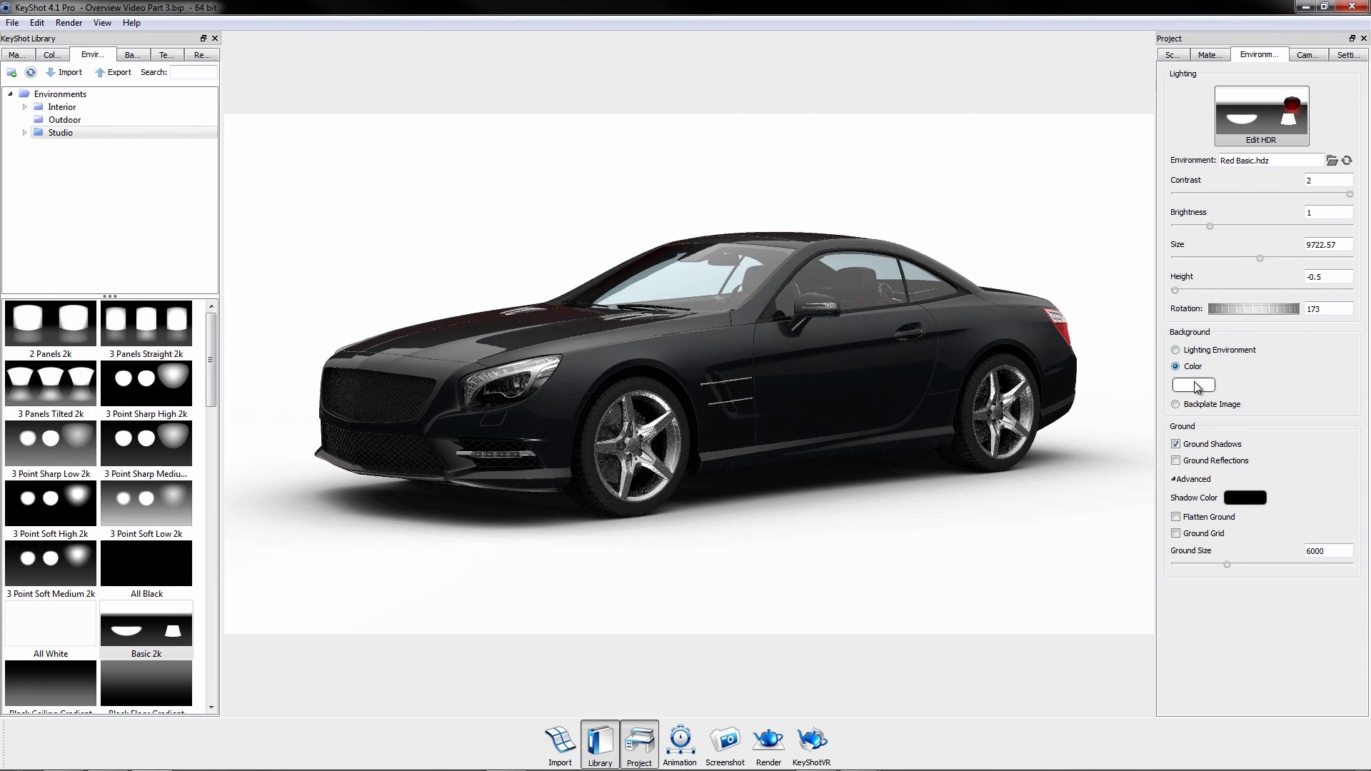
click(1194, 386)
click(742, 280)
click(681, 558)
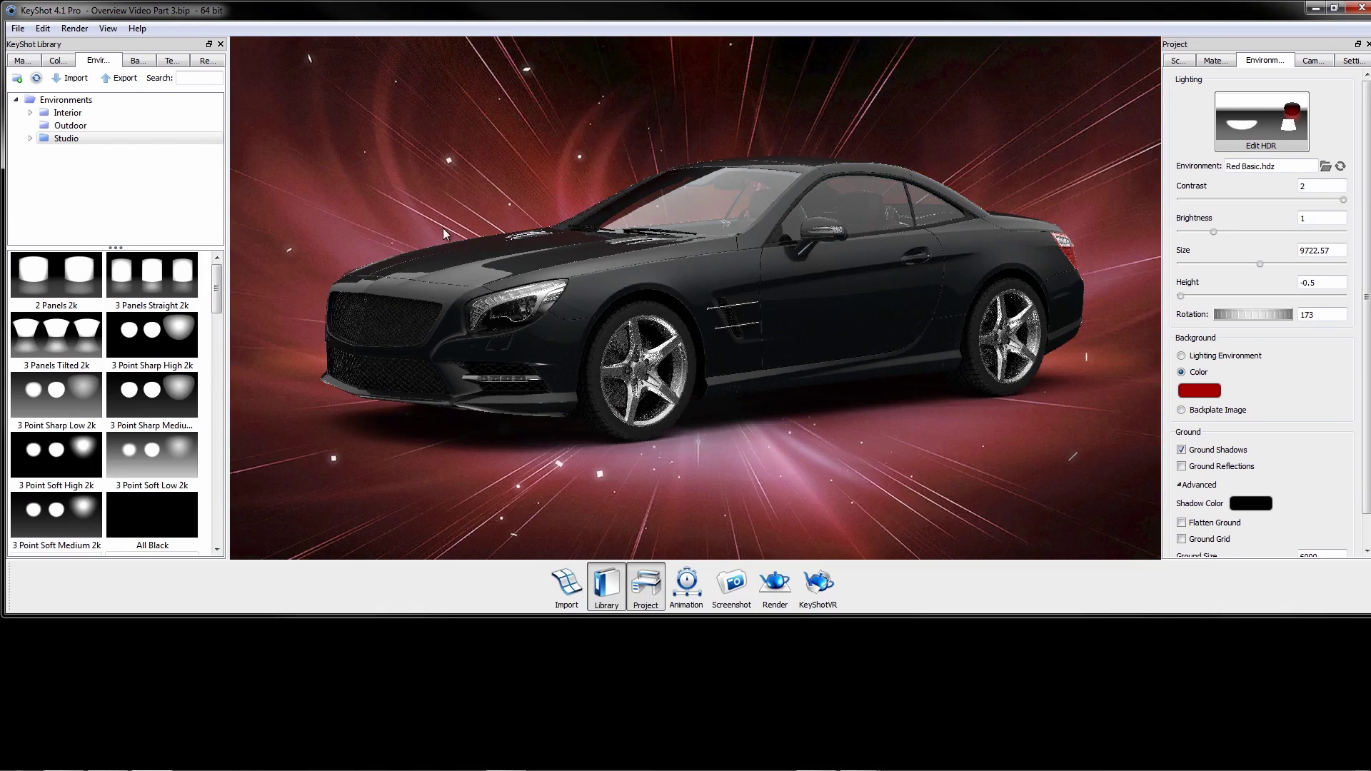
Finish adjusting the backplate brightness and show the keyboard shortcuts list.
drag(628, 7, 630, 5)
click(1228, 480)
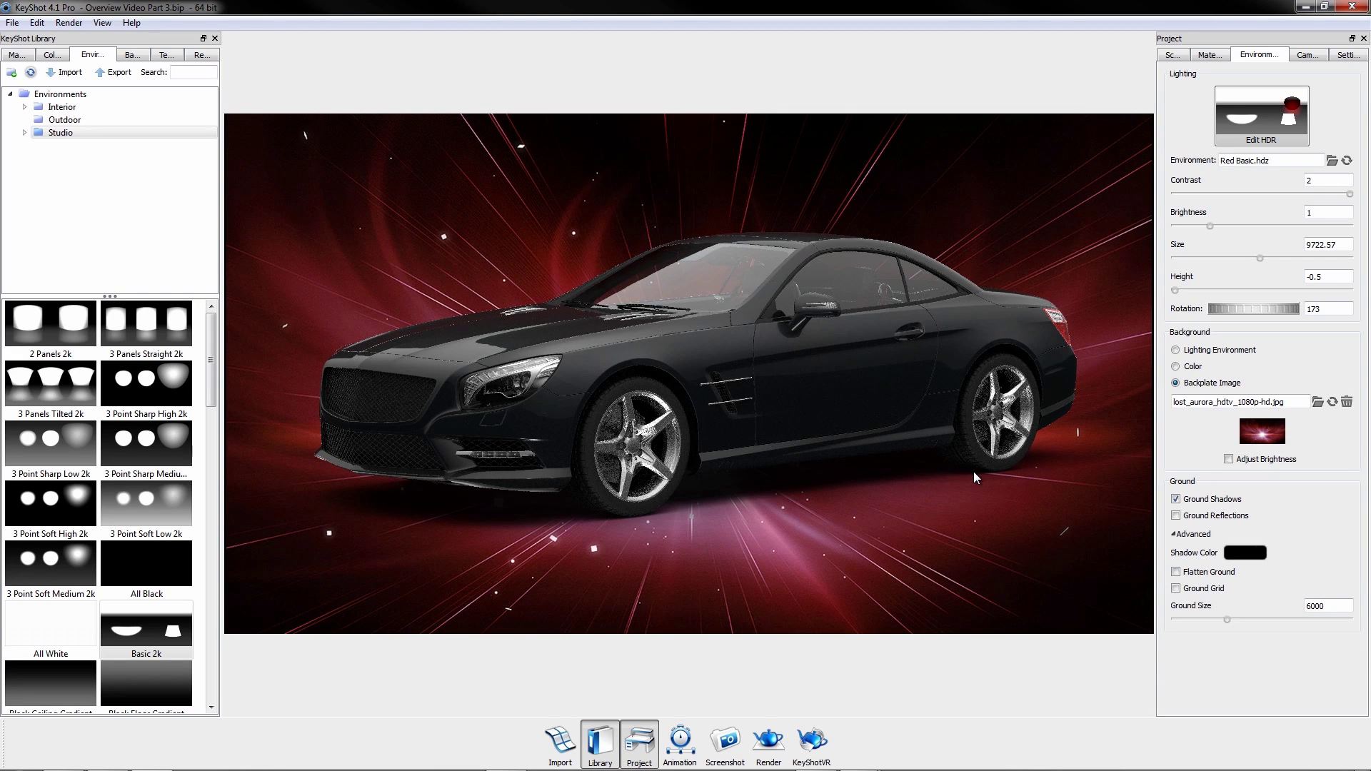
key(k)
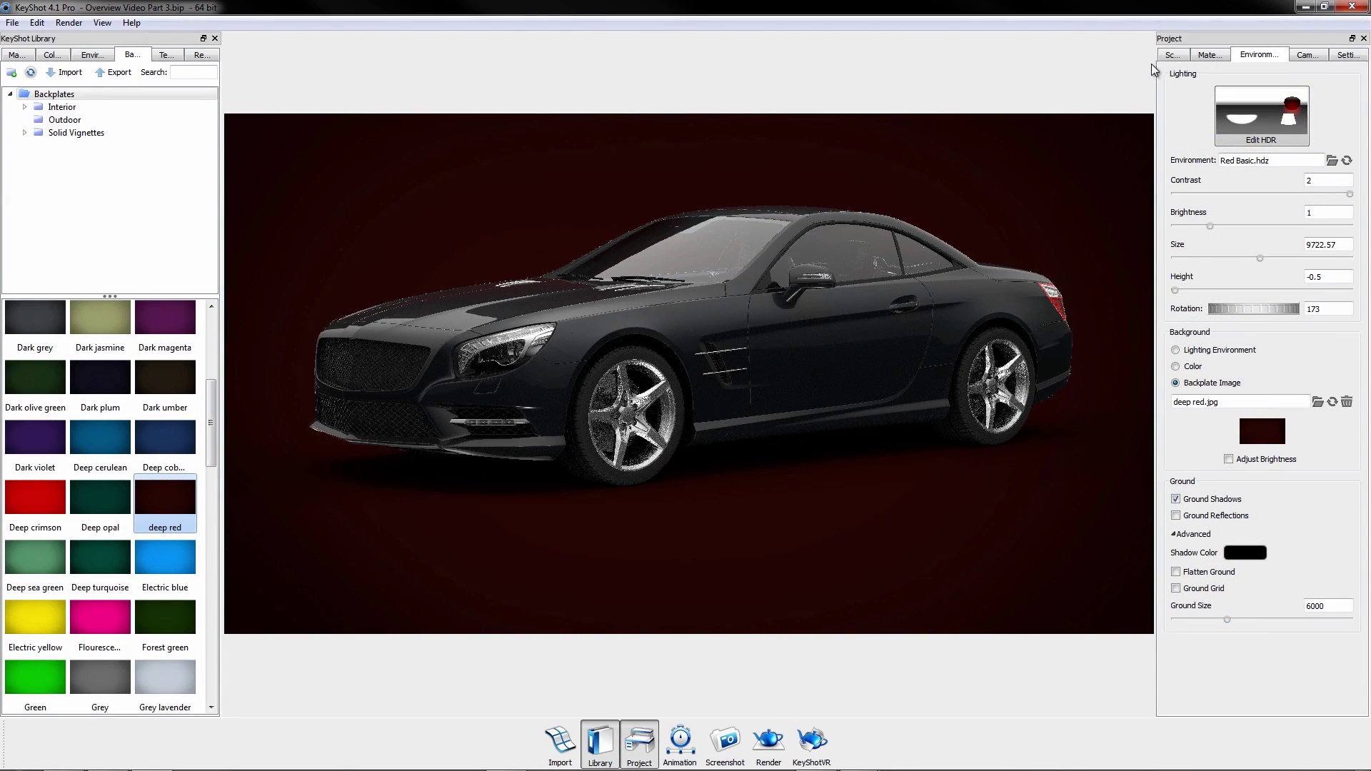
Add a rotation animation to wheel Object003, pivoting about its centre.
click(1172, 55)
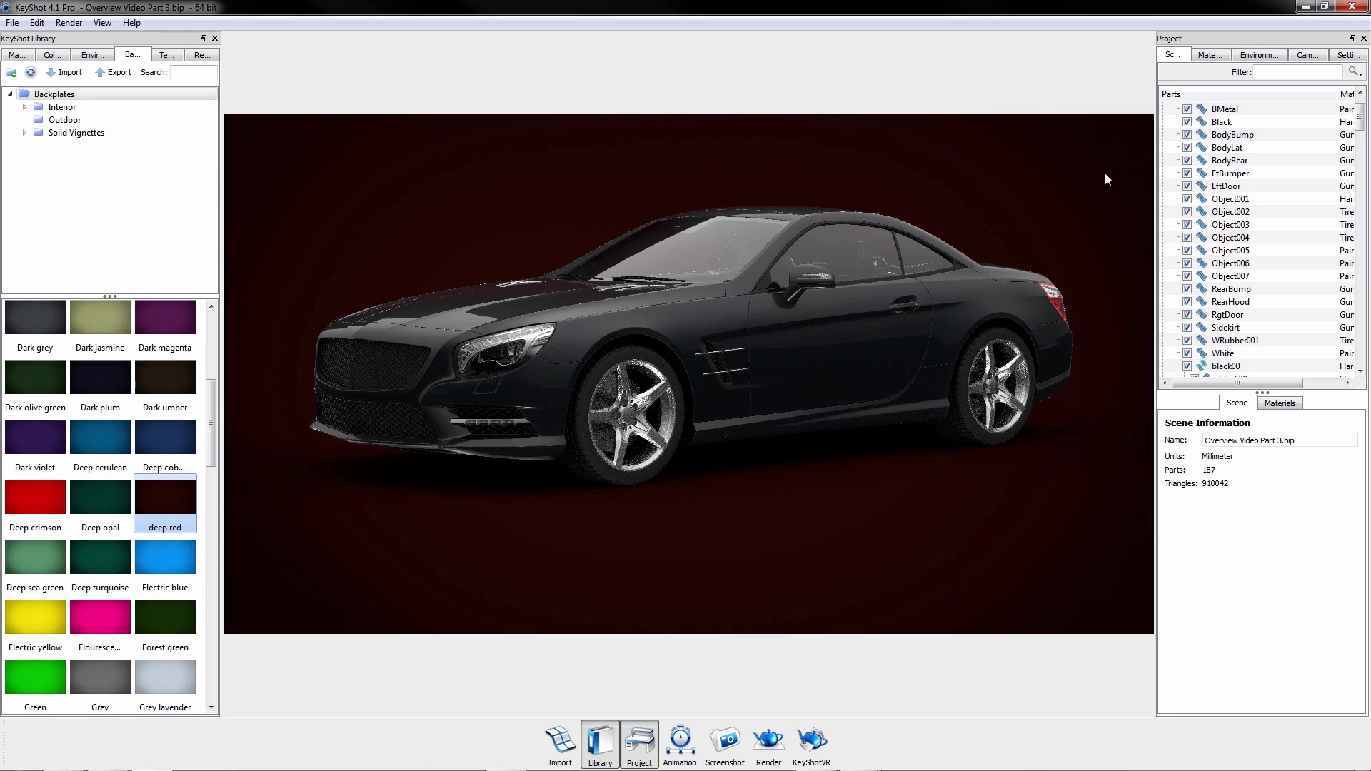
click(646, 477)
right_click(1200, 224)
mouse_move(1221, 229)
click(1160, 252)
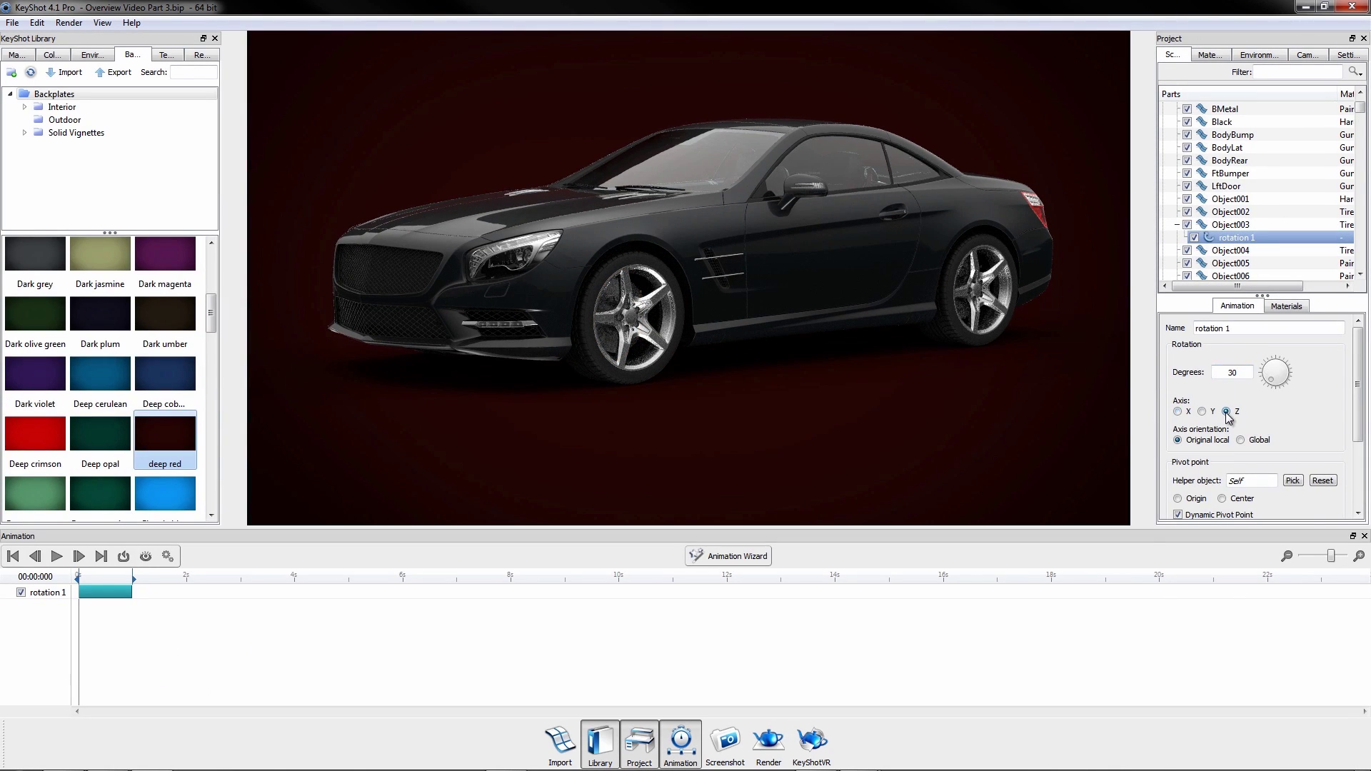
click(1221, 498)
Copy rotation 1 and paste it onto front wheel Object005.
click(132, 577)
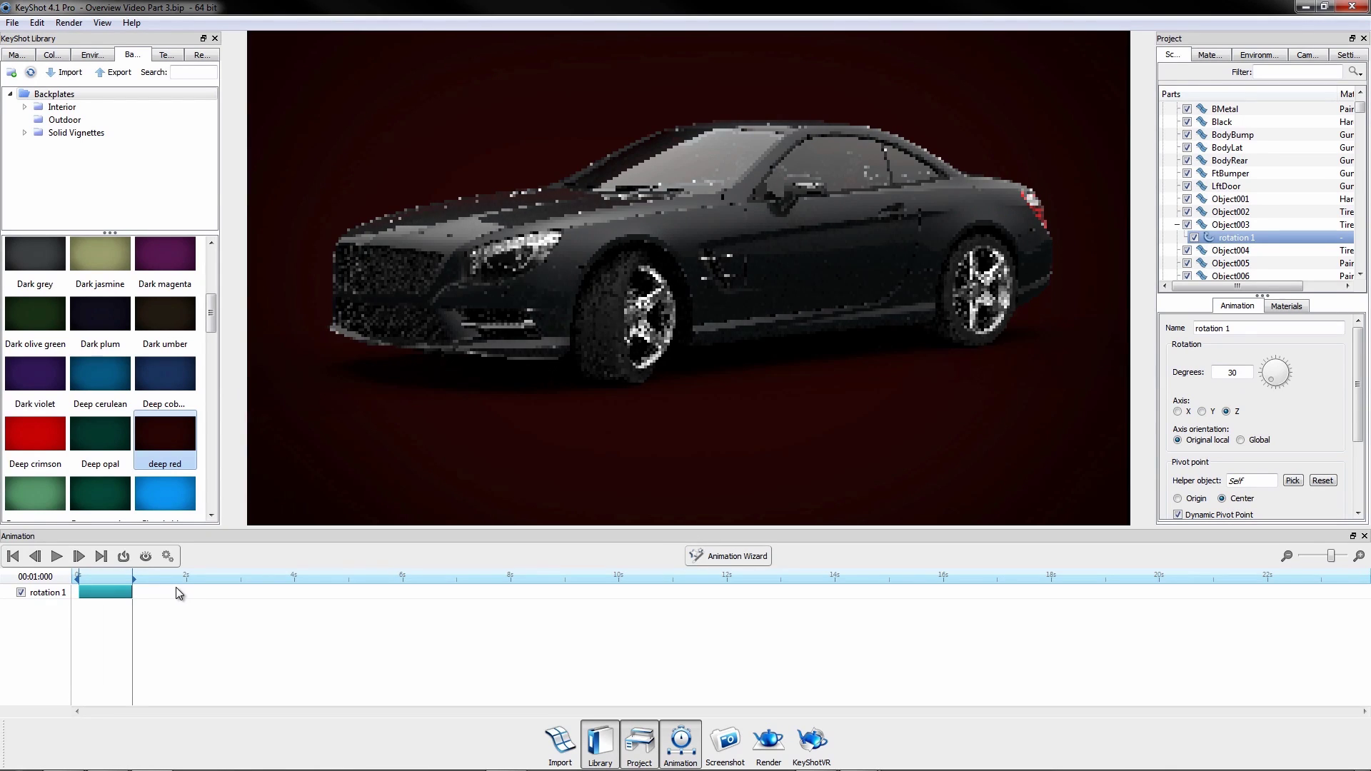
right_click(1205, 238)
click(663, 345)
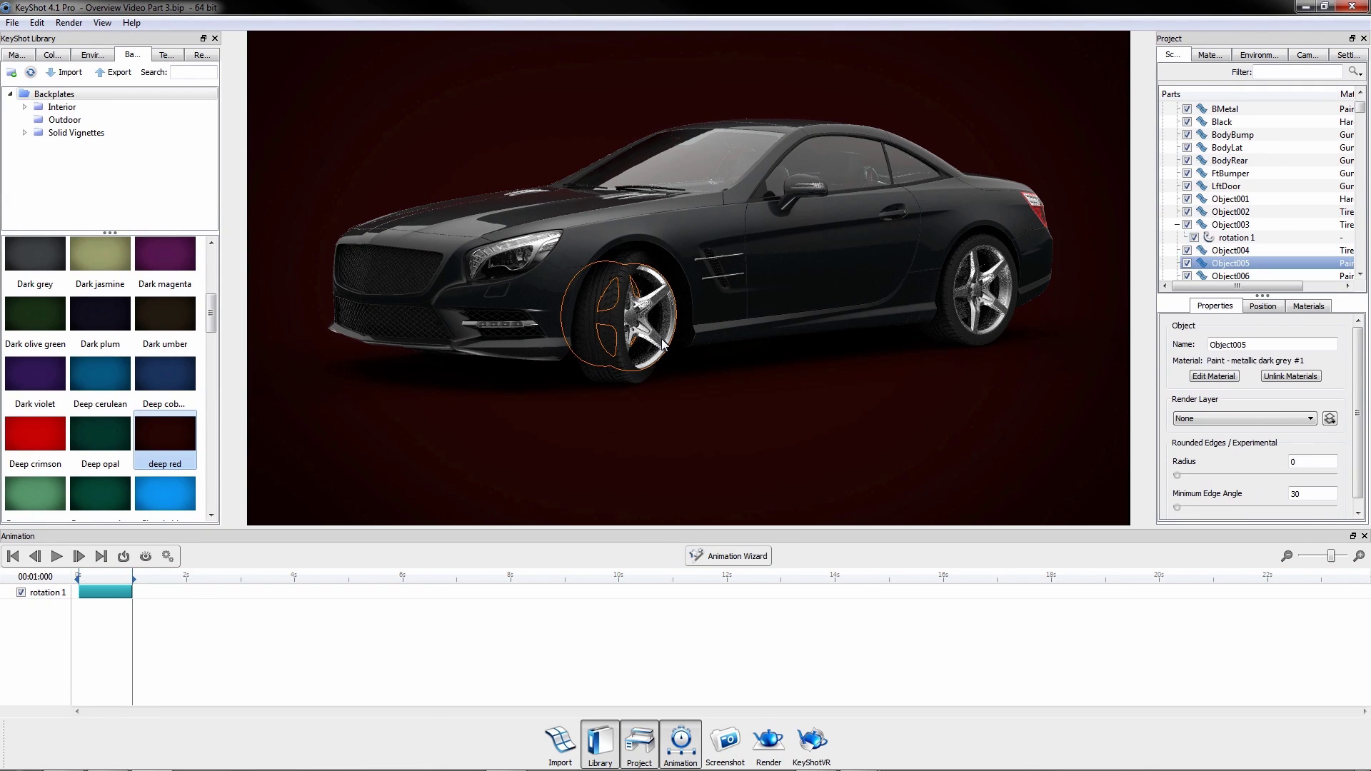
right_click(1219, 270)
mouse_move(1246, 272)
click(1143, 326)
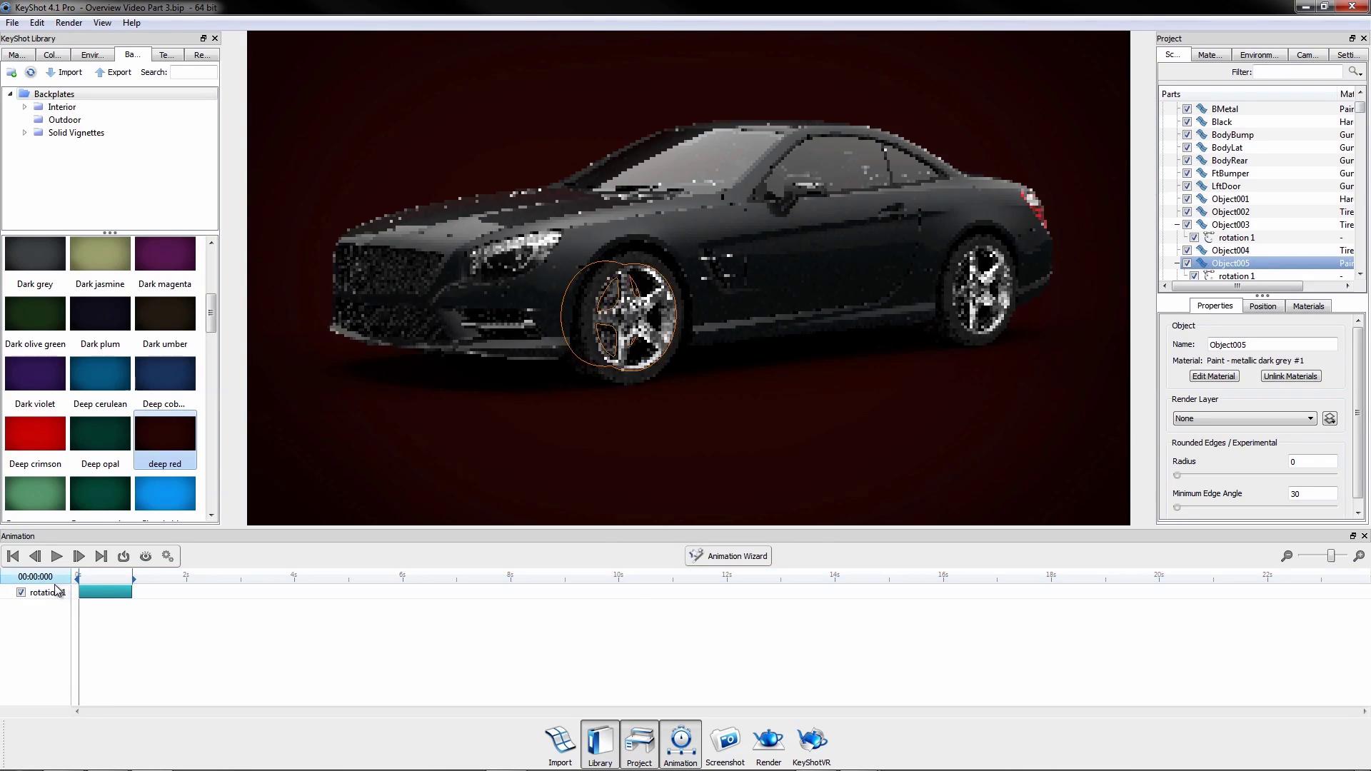
click(323, 524)
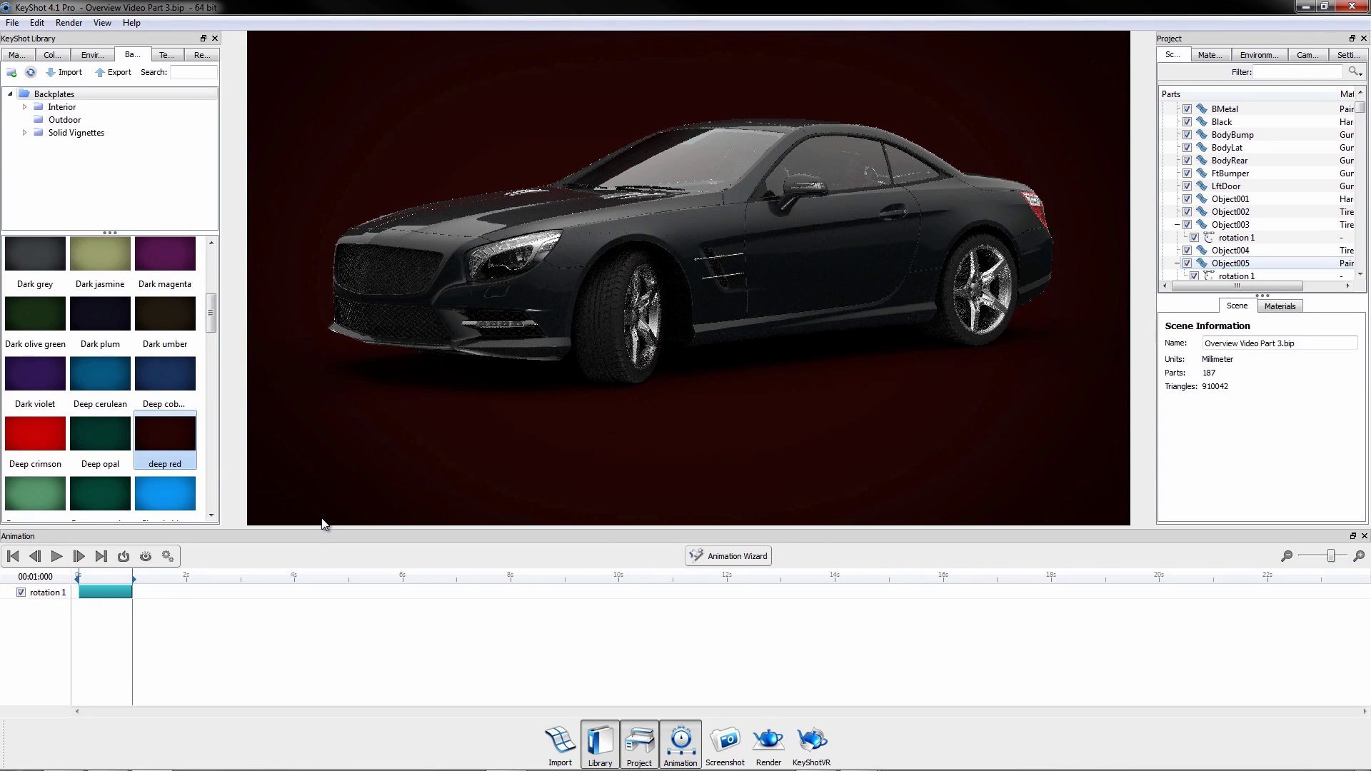
click(721, 556)
Create a camera inclination animation on a new camera, Camera 4, with a motion ease.
click(932, 399)
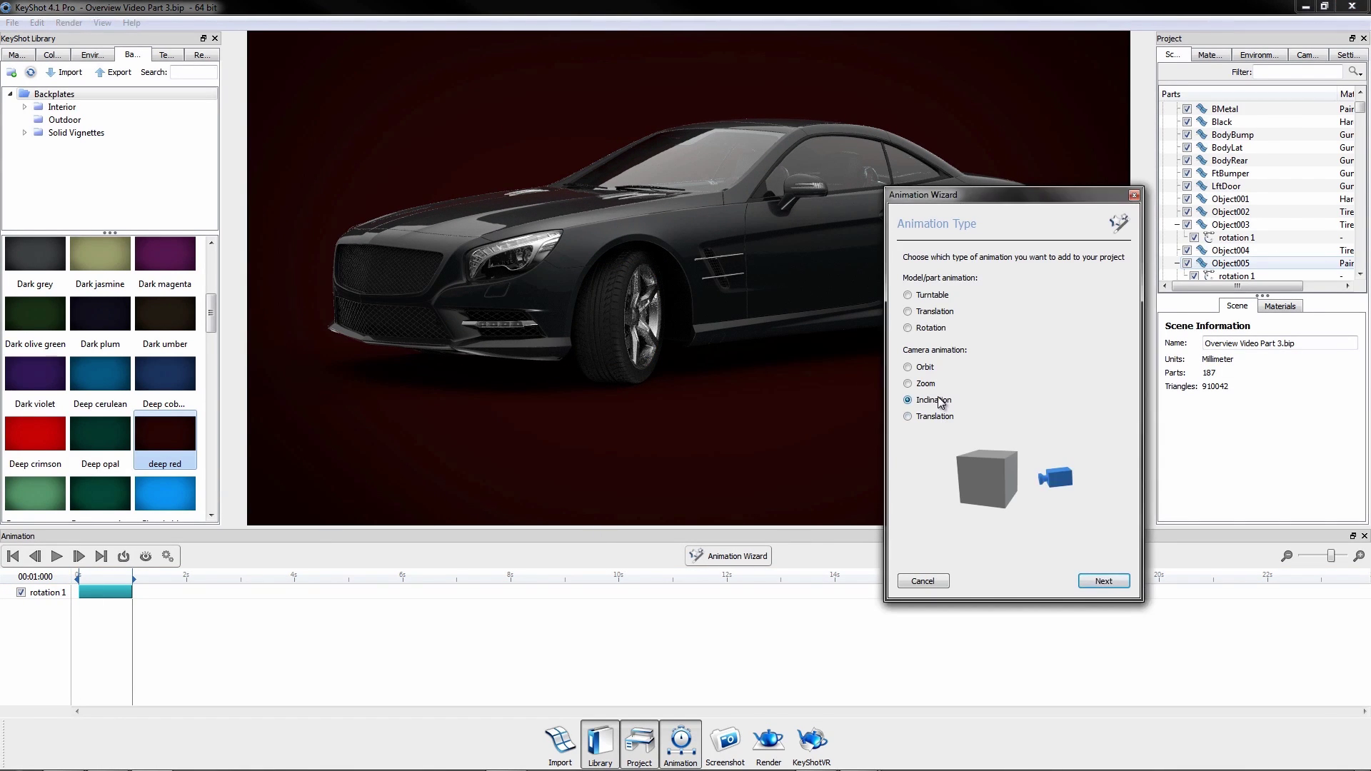
click(1104, 582)
click(941, 283)
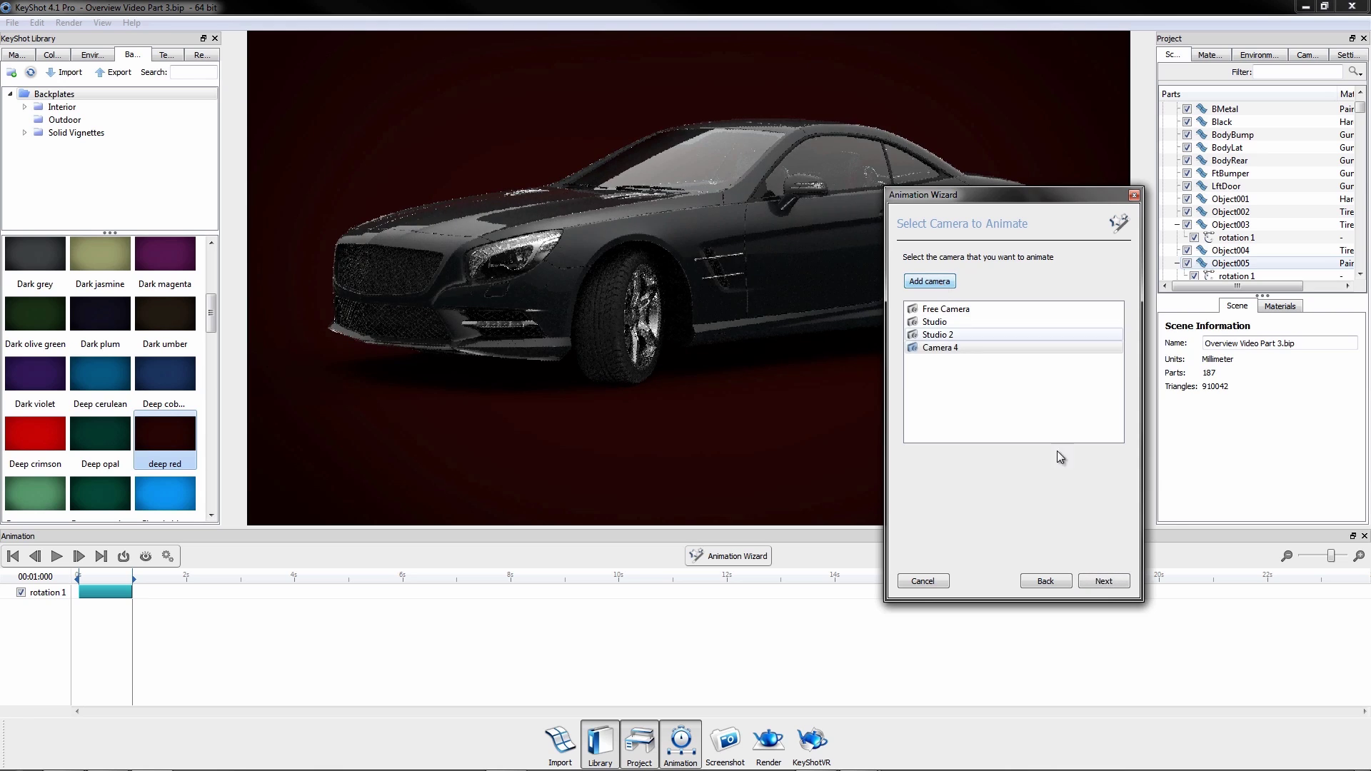
click(1103, 581)
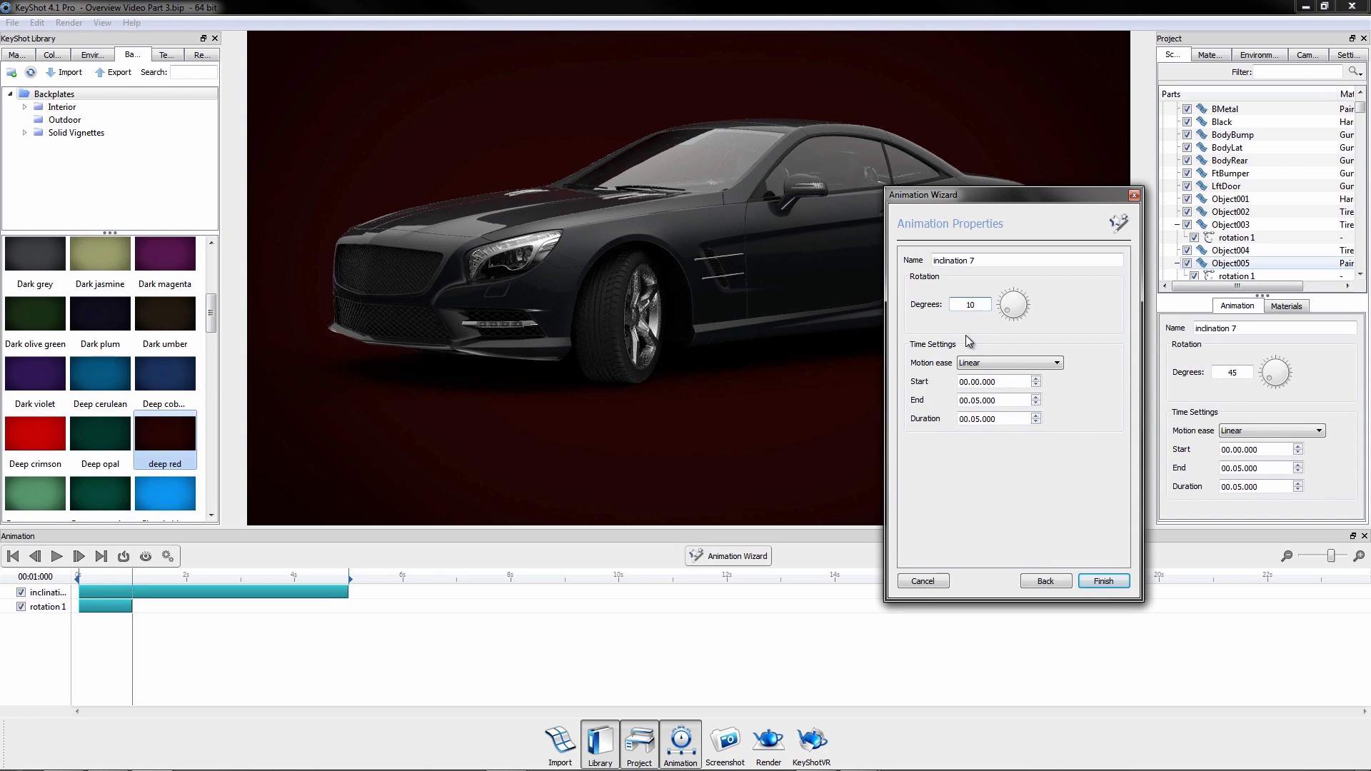
click(1032, 364)
click(1029, 447)
click(1103, 581)
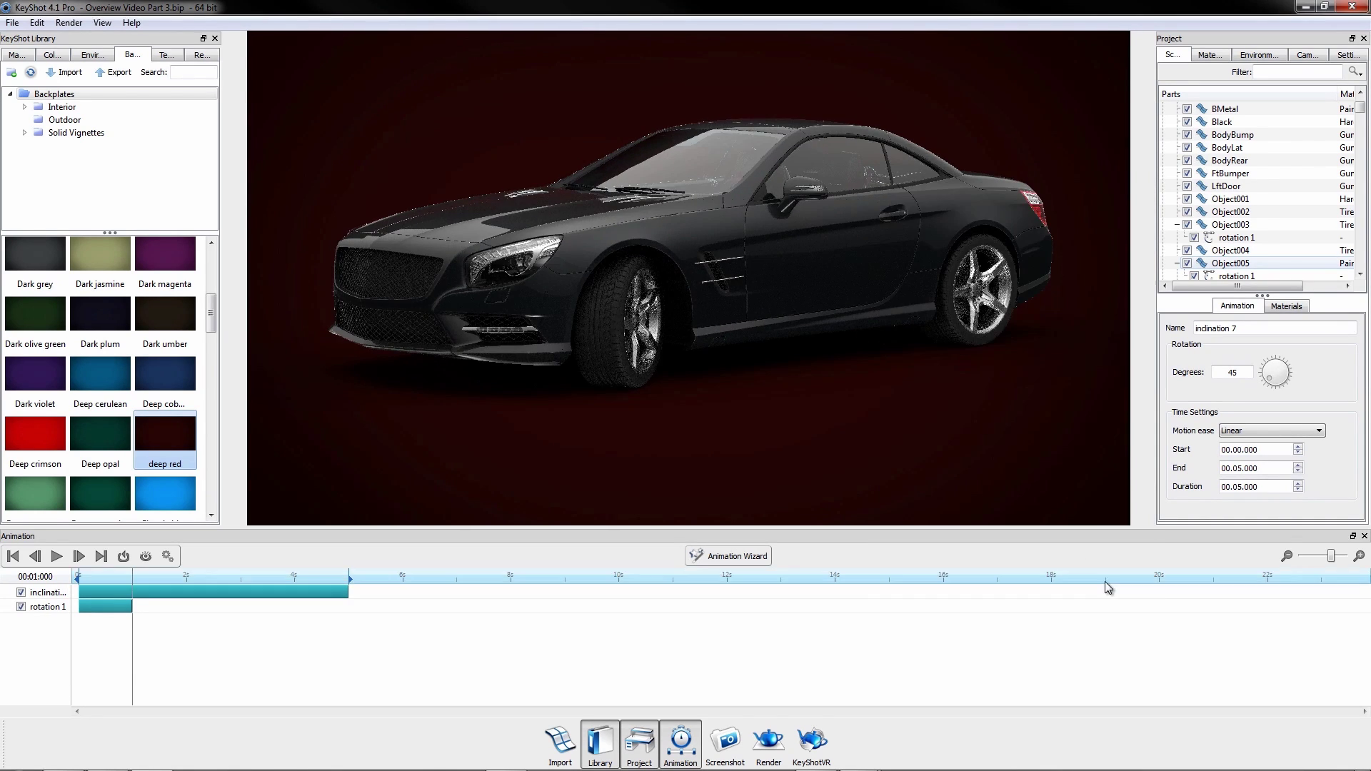
Preview the animation and make the inclination run from 1 s to 4 s.
drag(79, 604, 474, 626)
drag(250, 614, 78, 607)
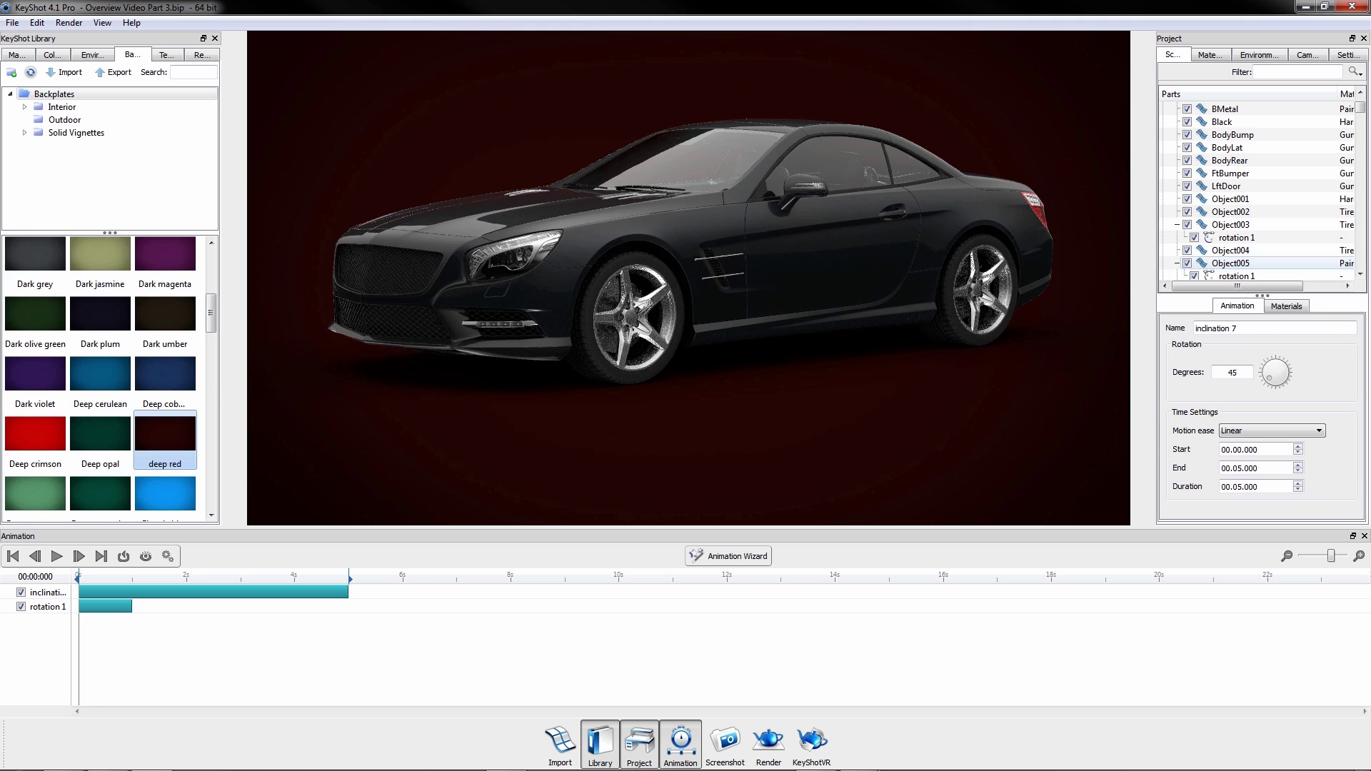
drag(133, 592, 187, 592)
drag(403, 592, 294, 592)
Set rotation 1's motion ease to Ease In/Out and play the animation.
click(54, 608)
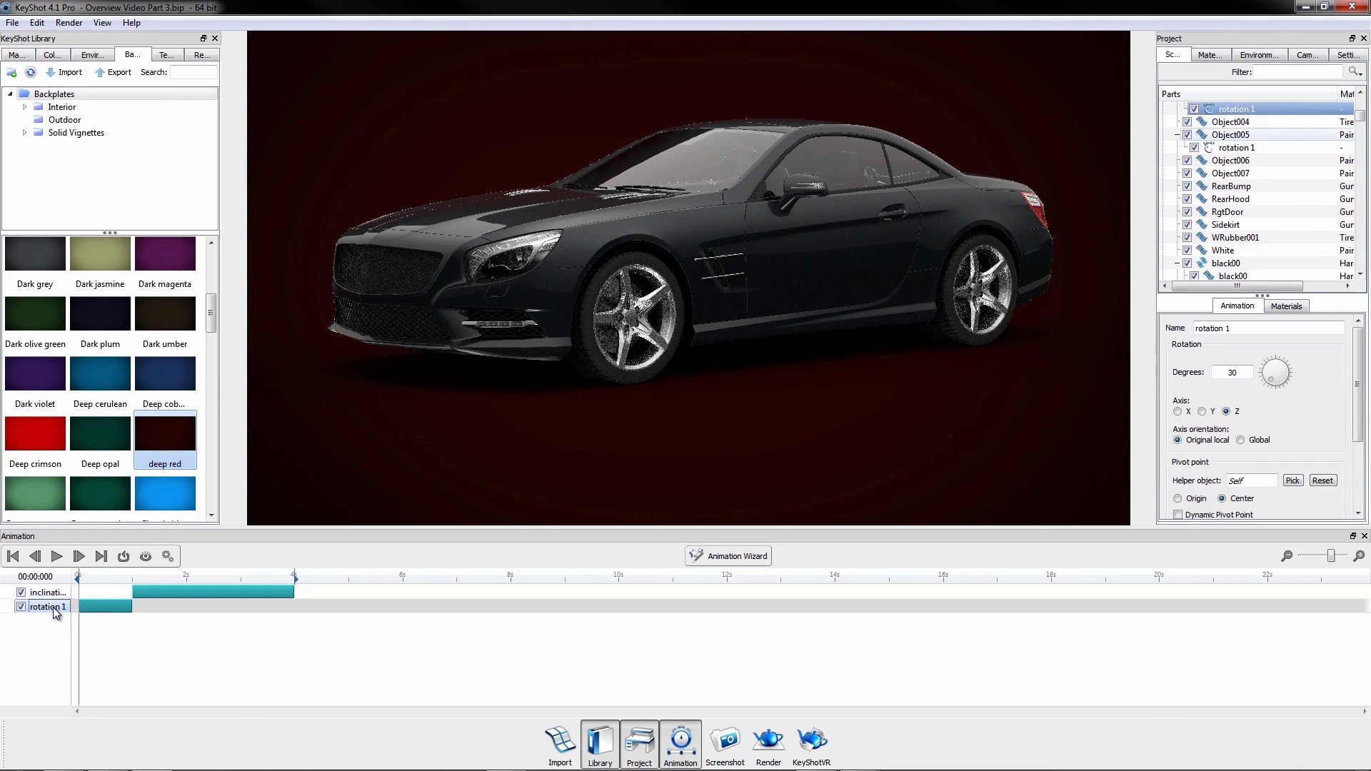
scroll(1362, 397, down, 3)
click(1271, 442)
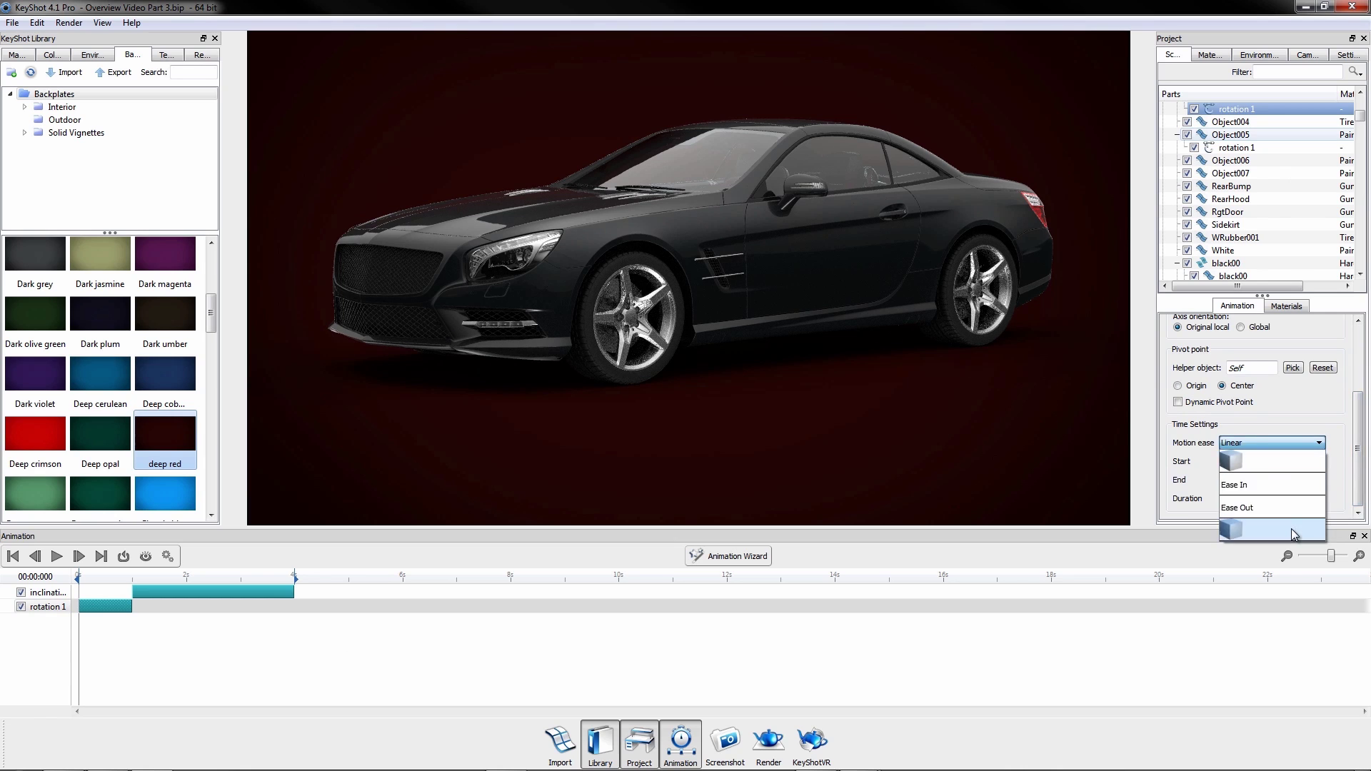
click(1291, 529)
click(58, 559)
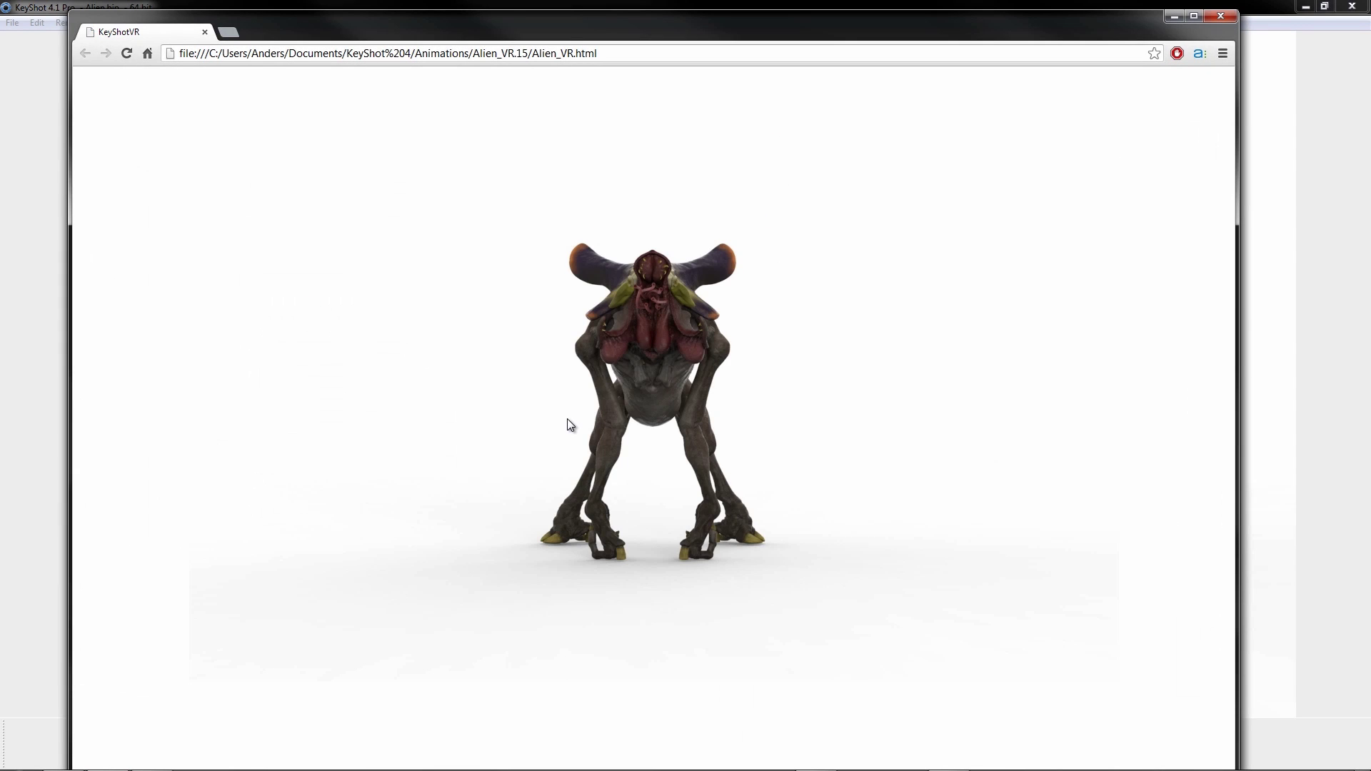
Rotate the alien KeyShotVR to view its back, then minimise Chrome.
drag(567, 418, 480, 427)
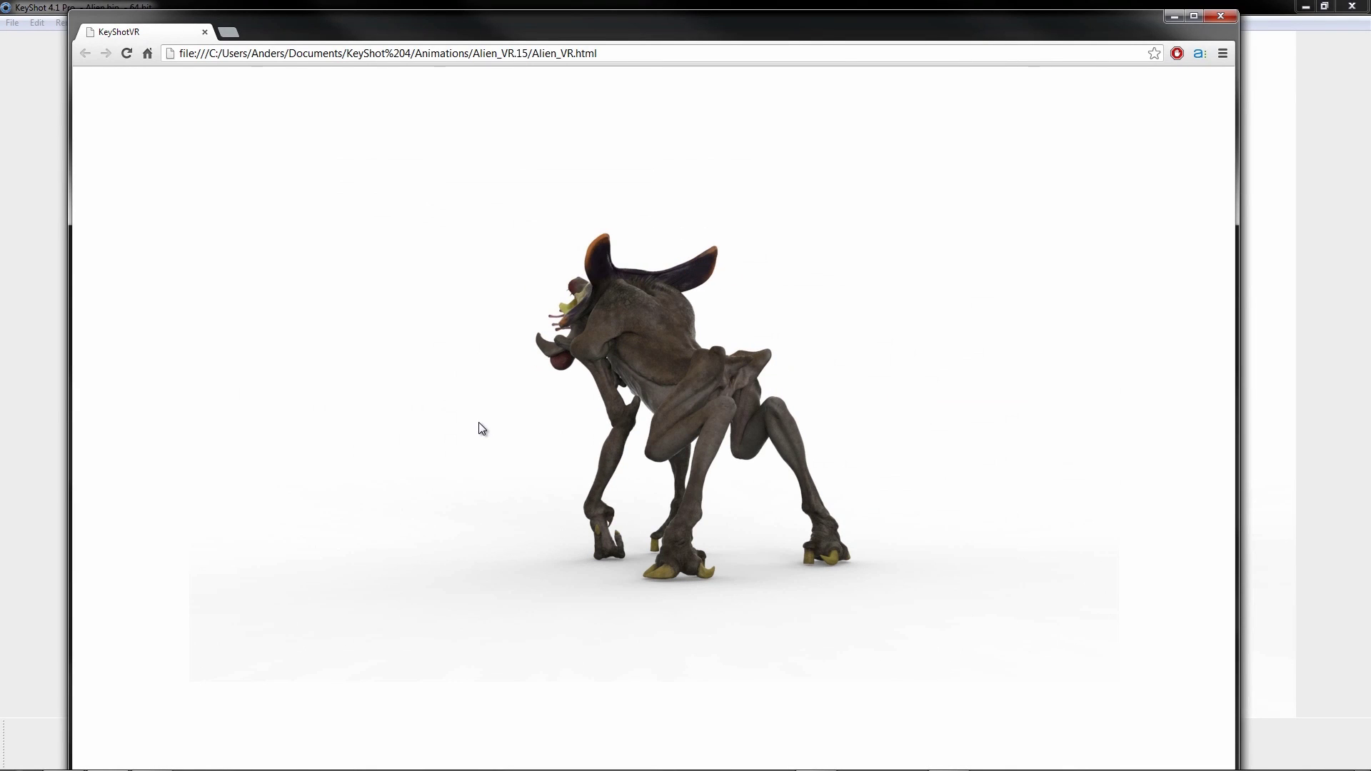
click(1174, 19)
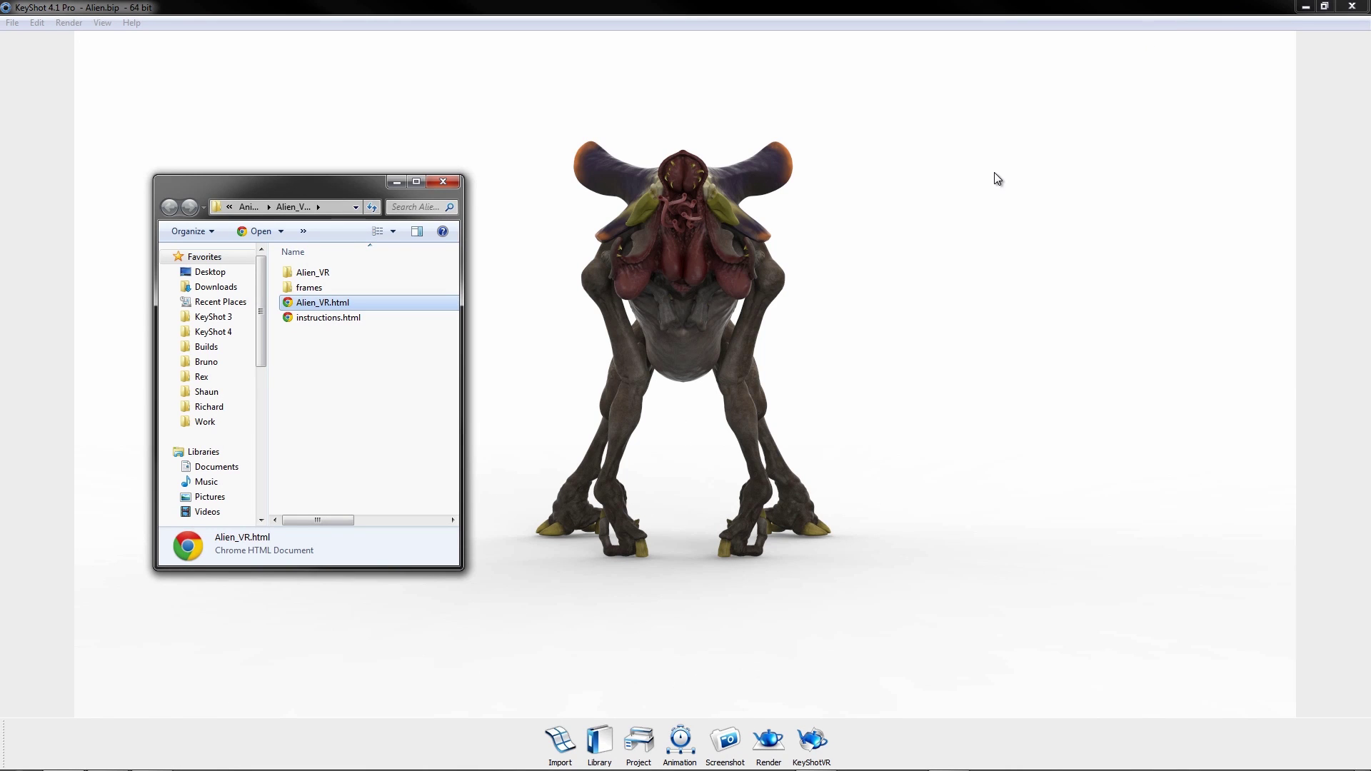
Configure a hemispherical KeyShotVR rotating around the object, 18 horizontal by 5 vertical frames.
click(811, 743)
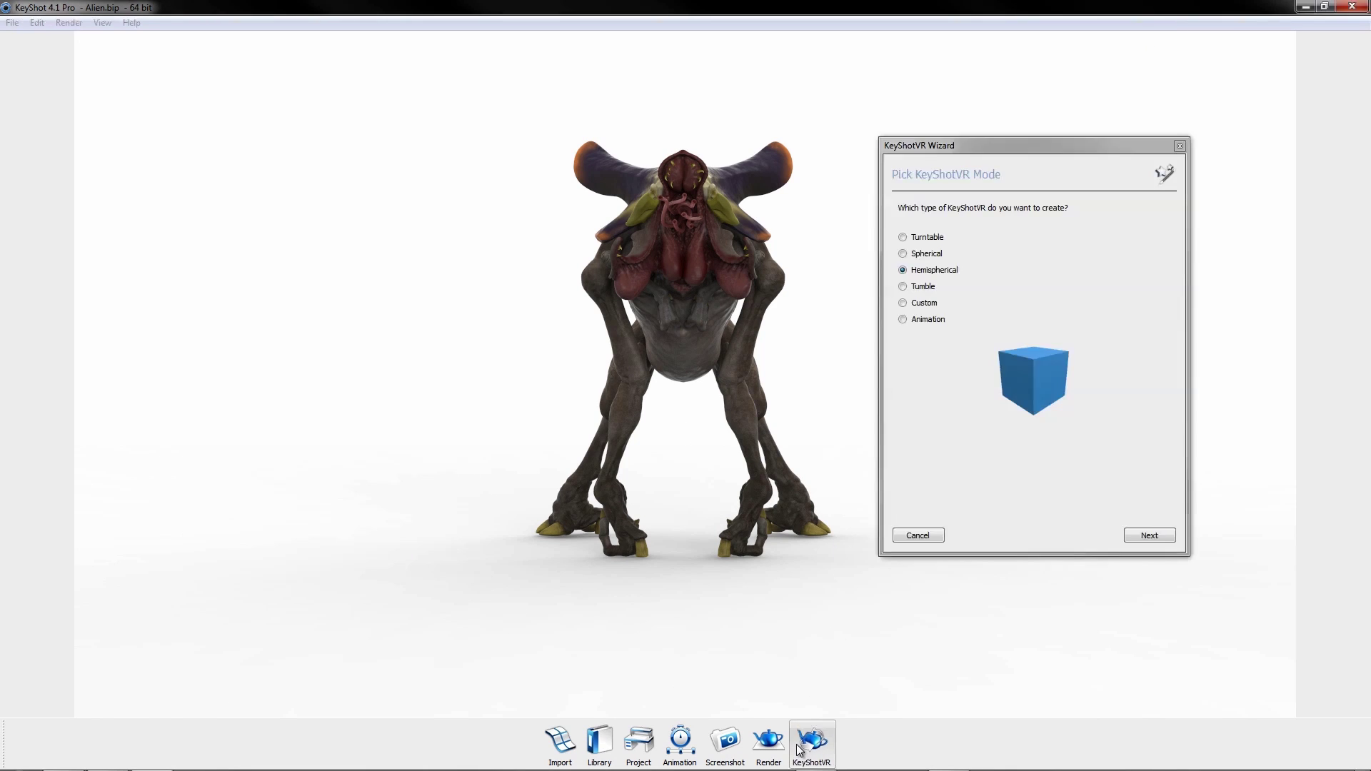
click(926, 255)
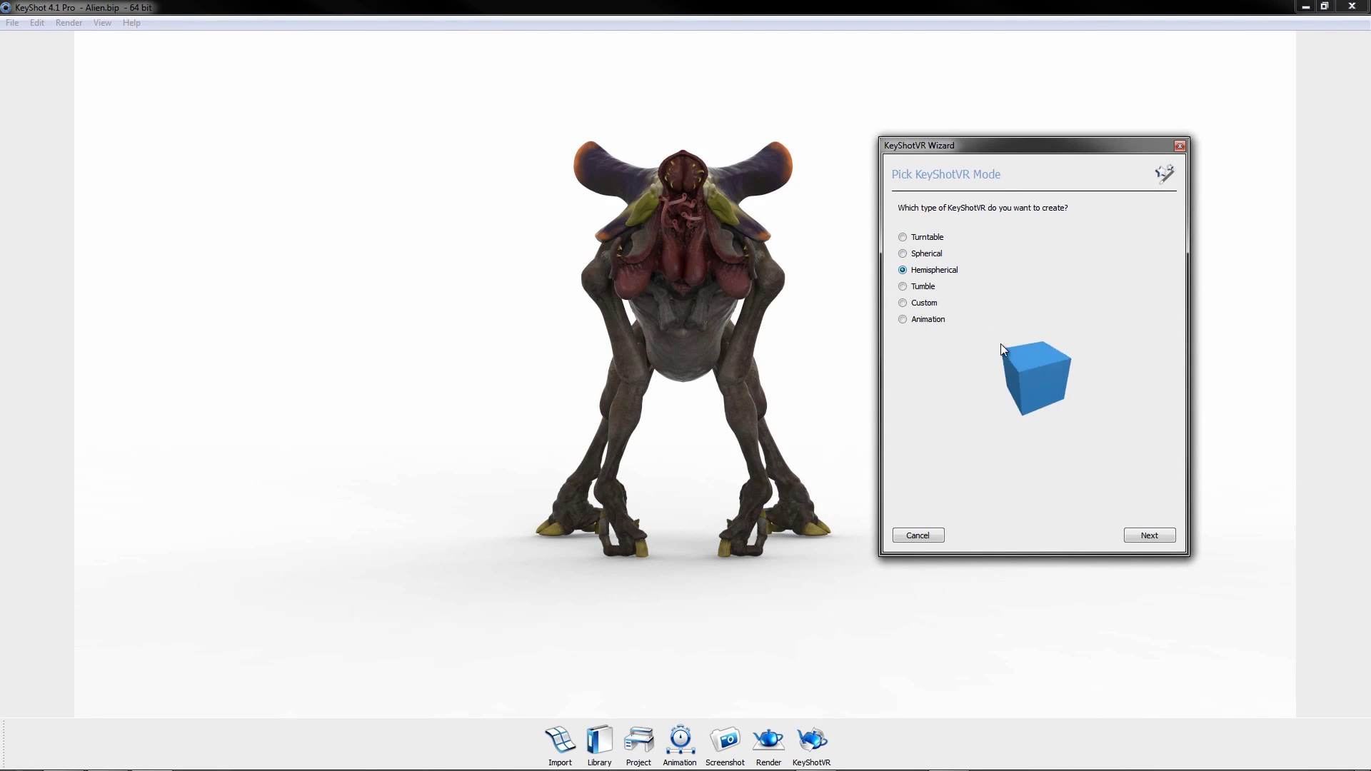
click(1145, 534)
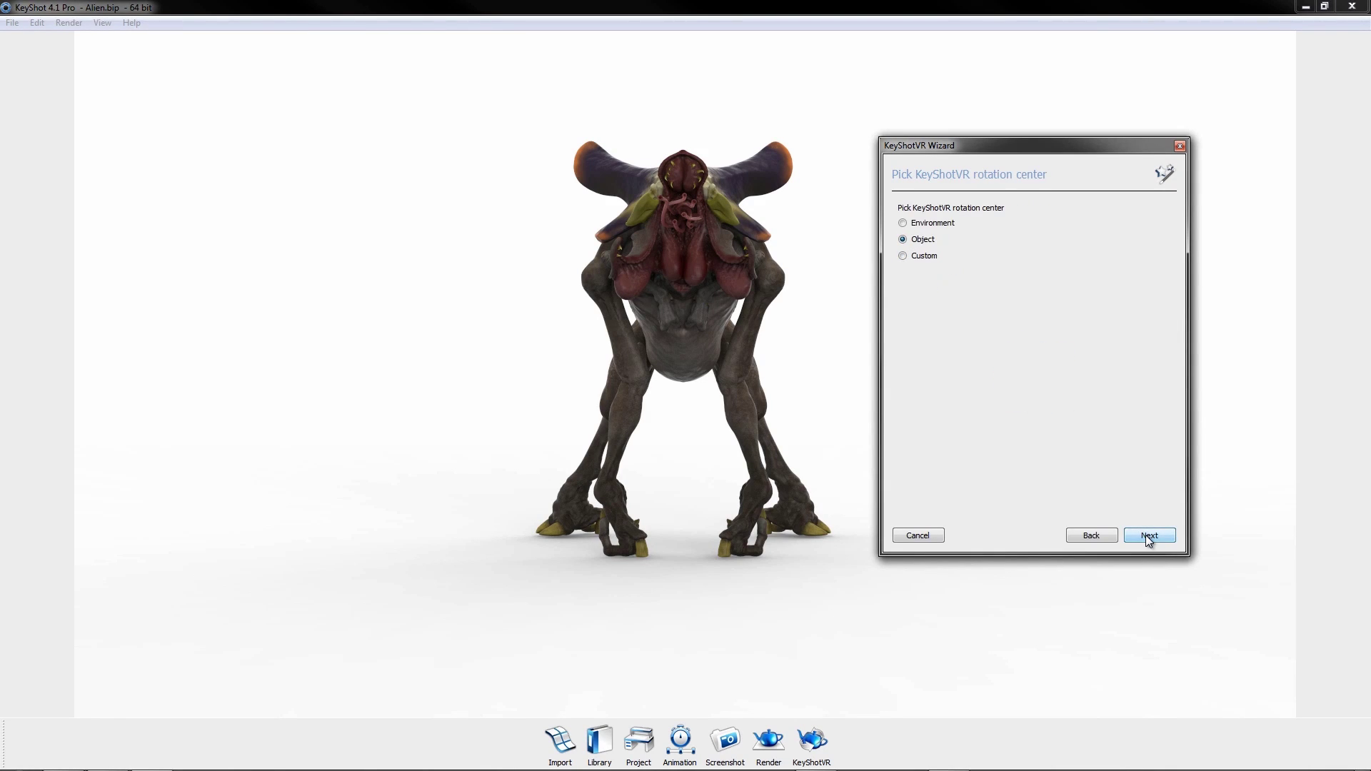
click(1147, 535)
click(1147, 536)
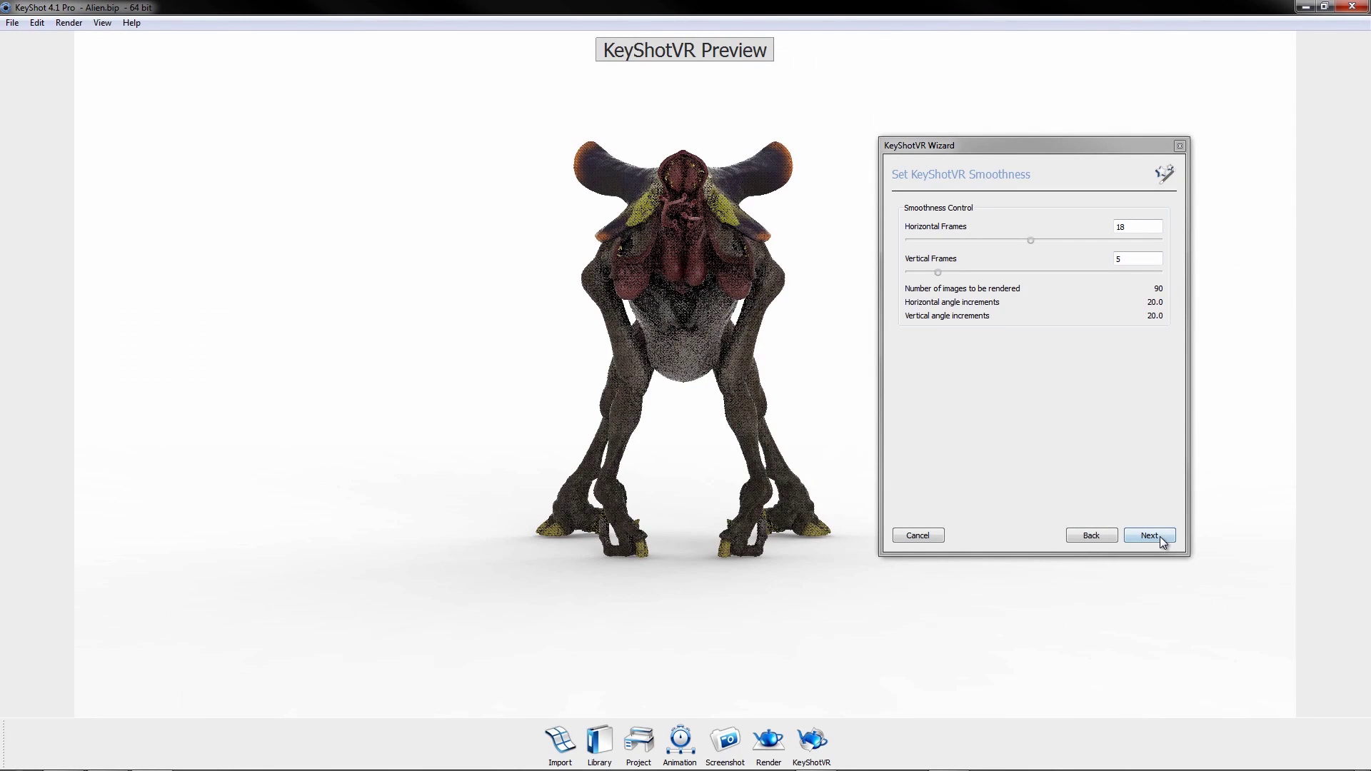
click(1157, 537)
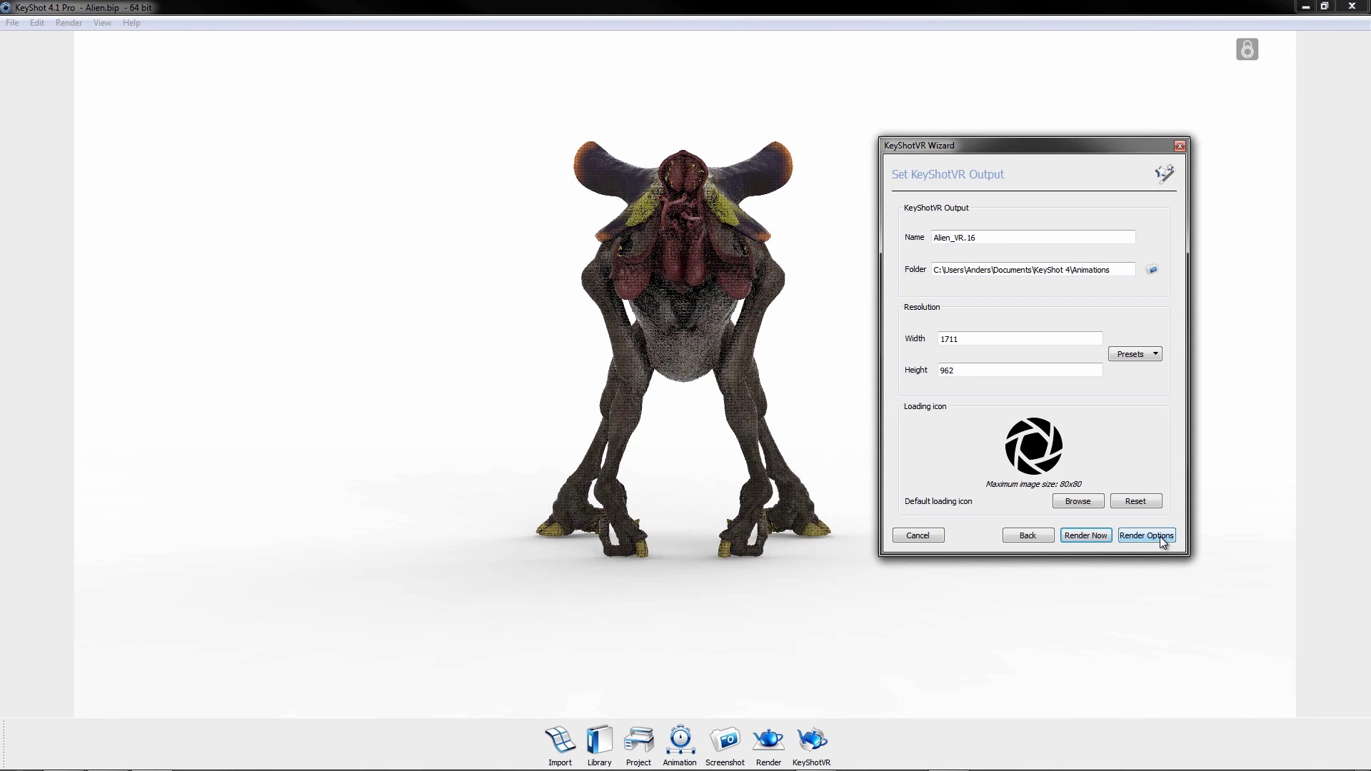
Check the Still Image, Animation and KeyShotVR settings, choose 'Add to queue', and view the queue.
click(1161, 540)
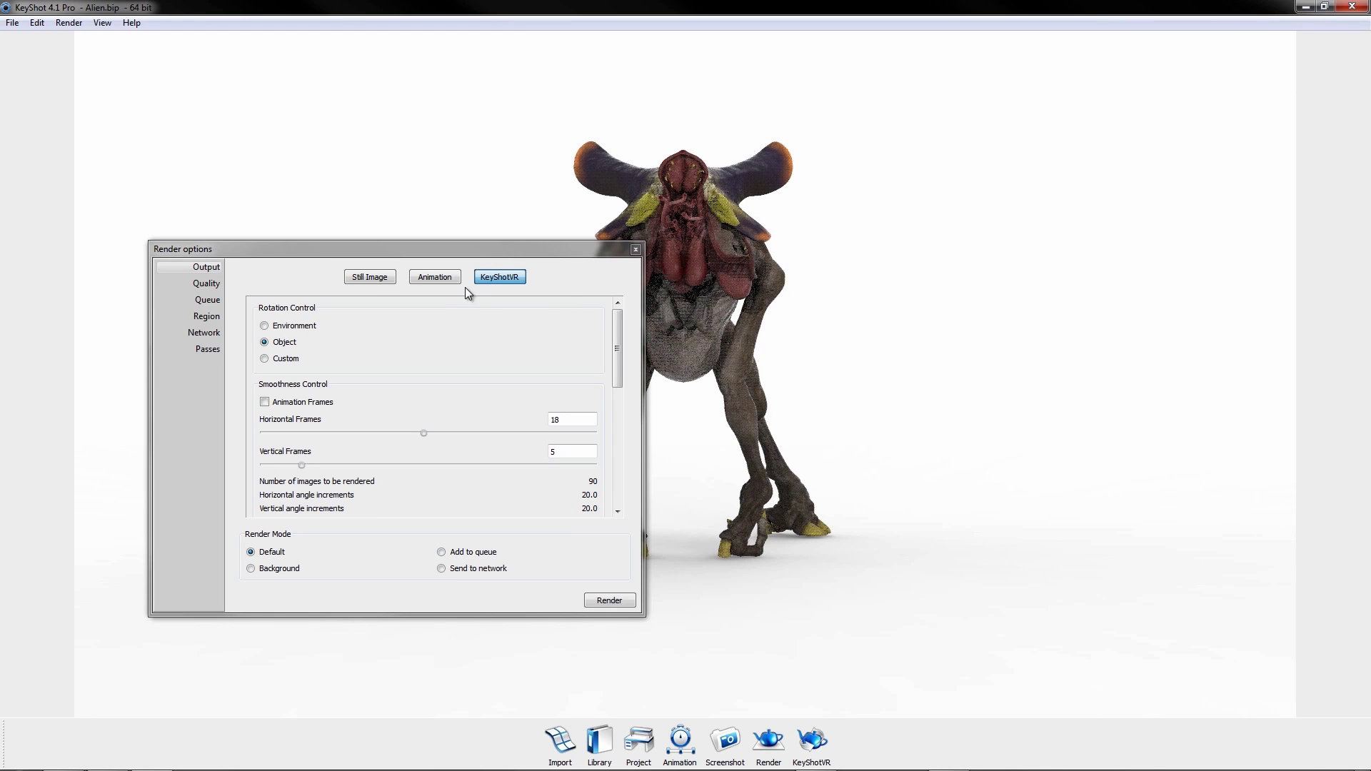
click(370, 277)
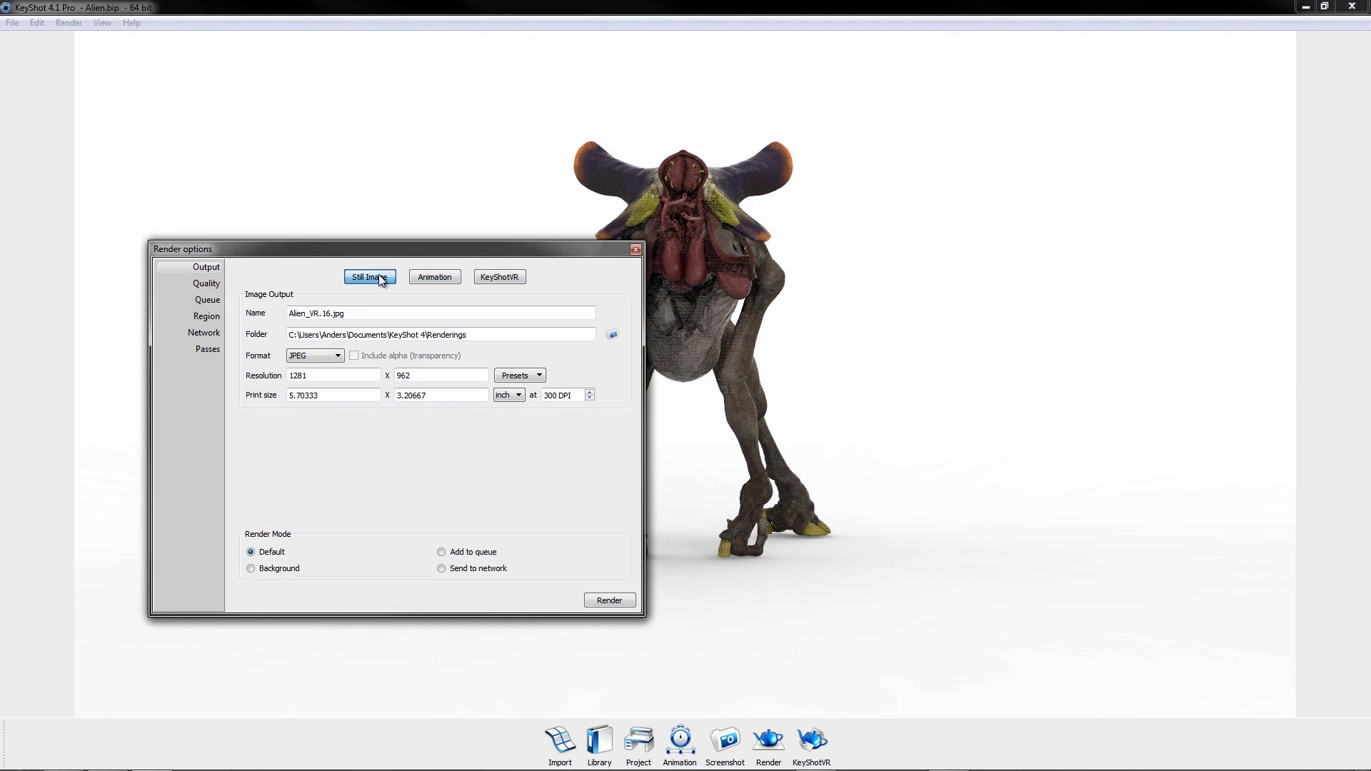
click(427, 280)
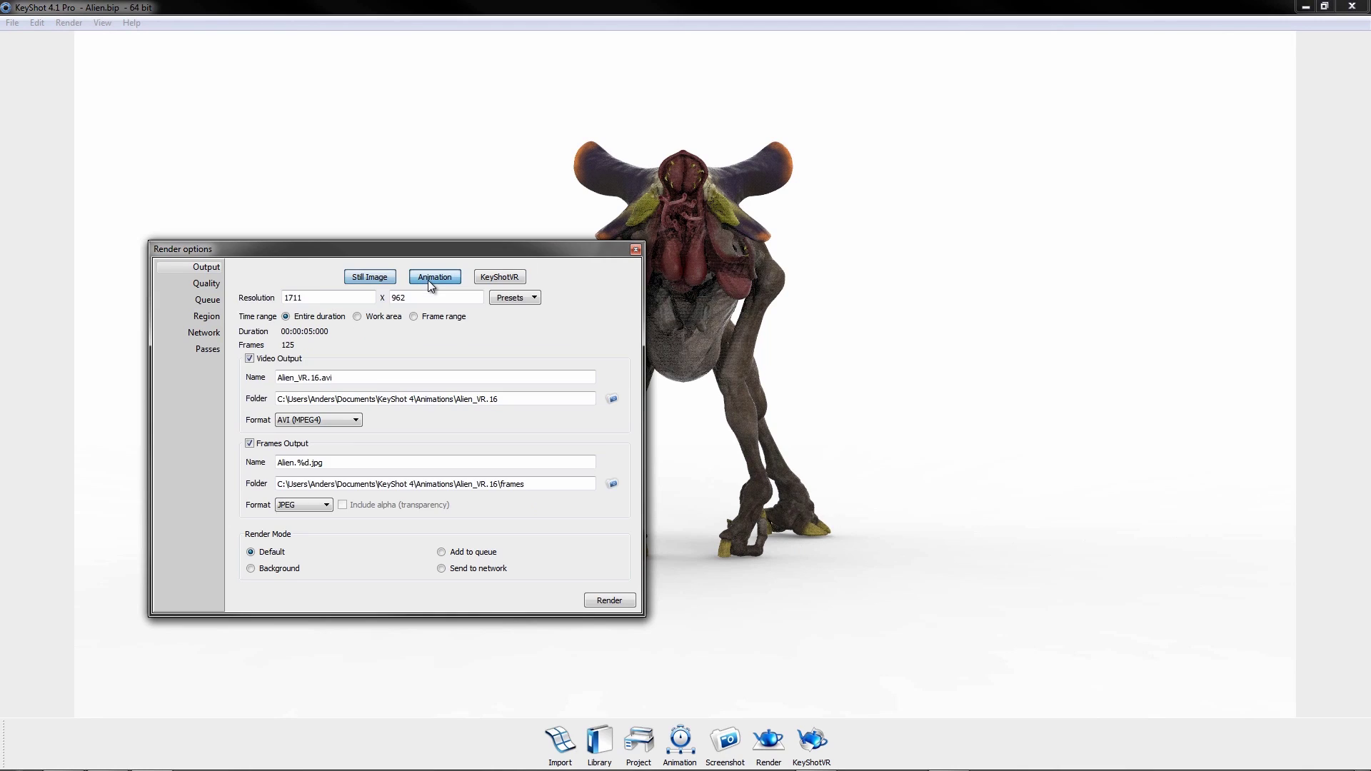
click(503, 280)
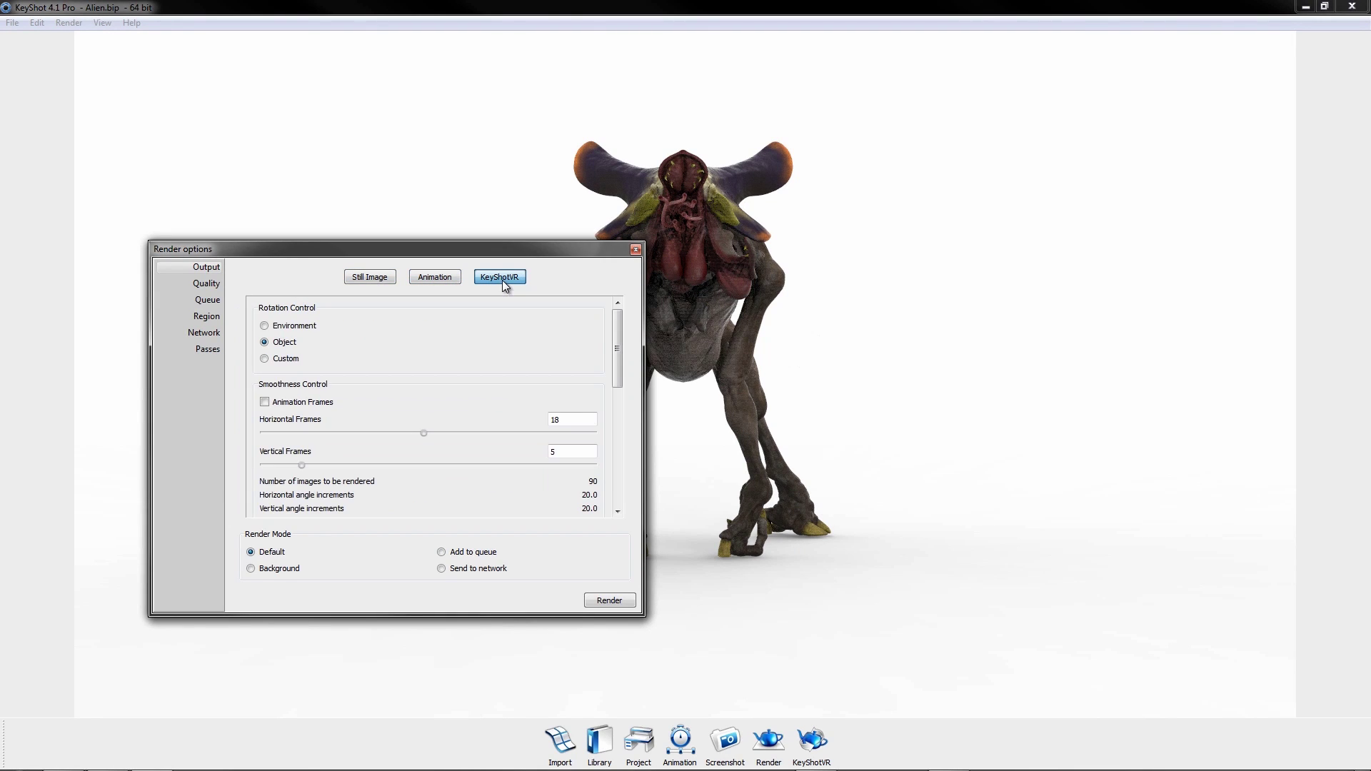
click(459, 558)
click(209, 300)
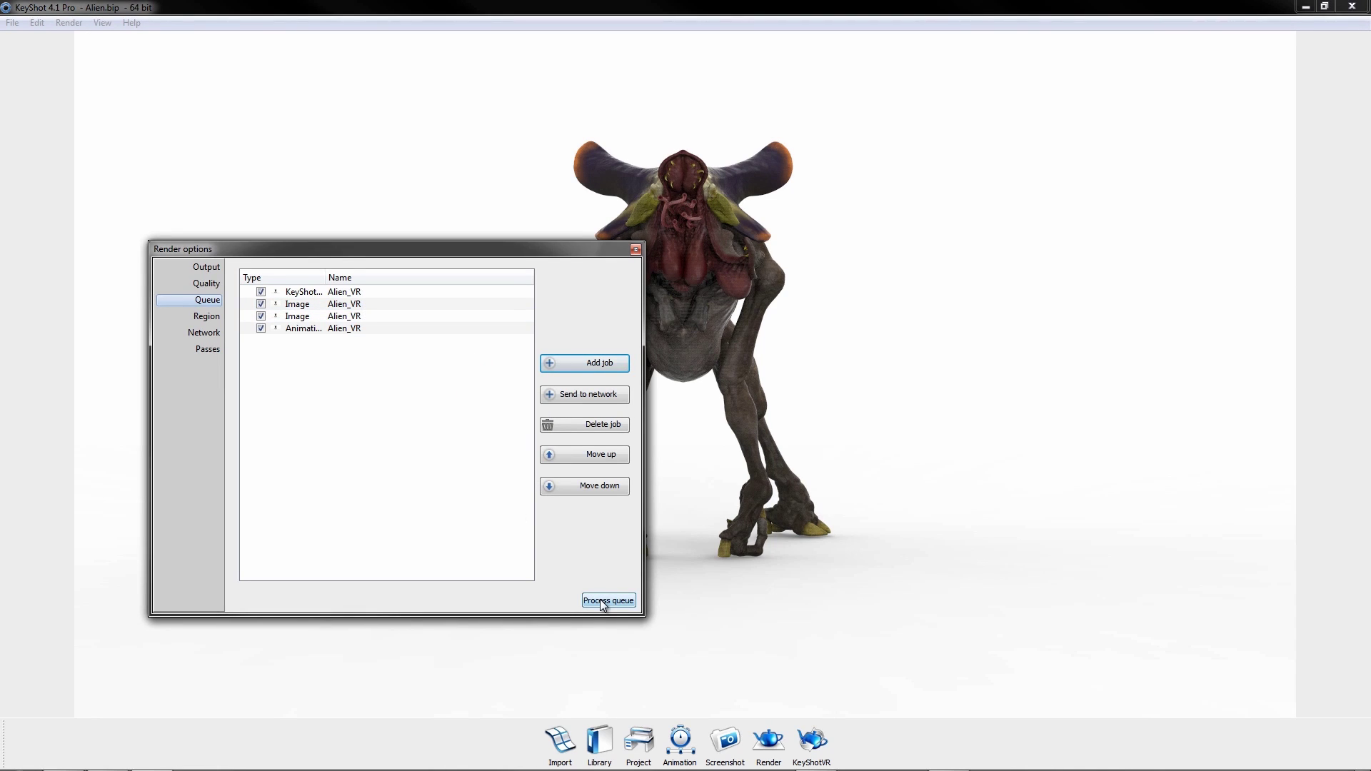
Open the Network Queue showing the finished Alien_VR job and view Slave Status.
click(205, 334)
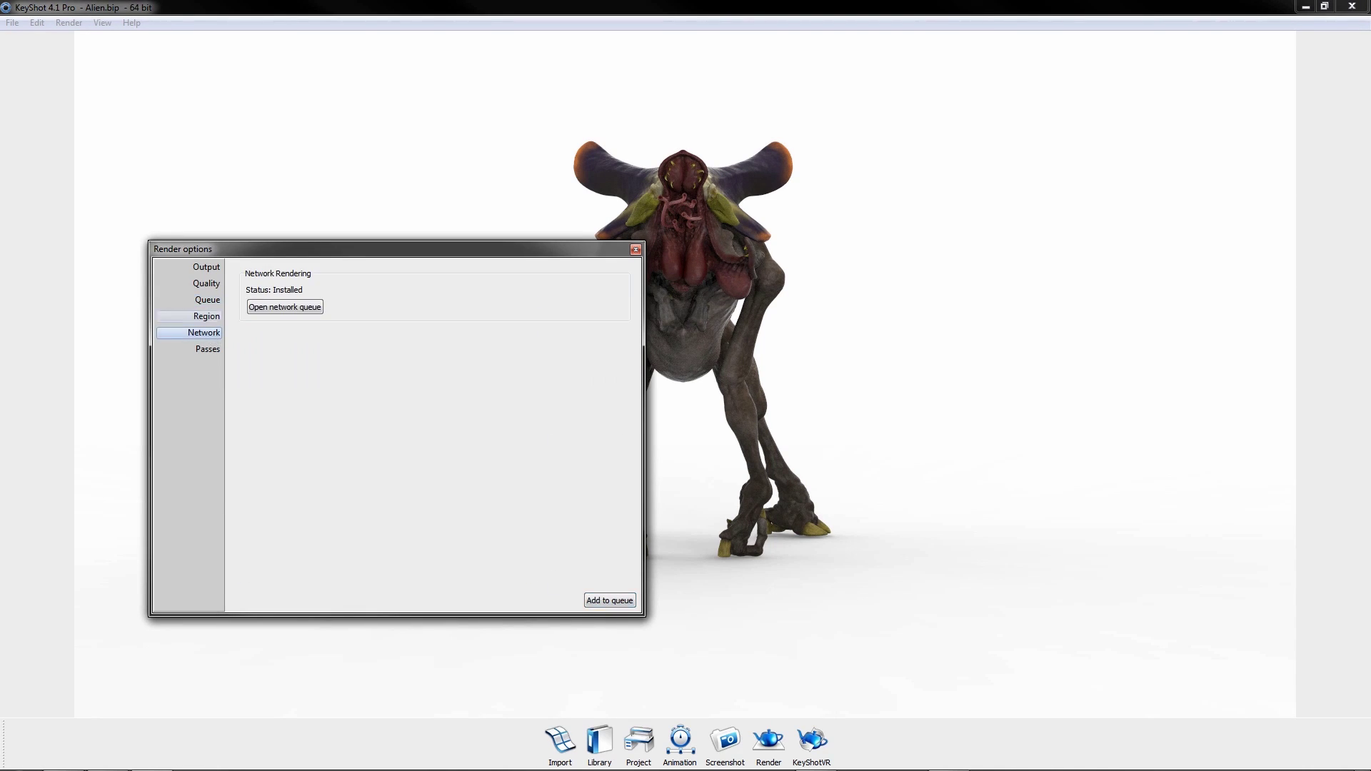
click(285, 307)
drag(545, 199, 957, 198)
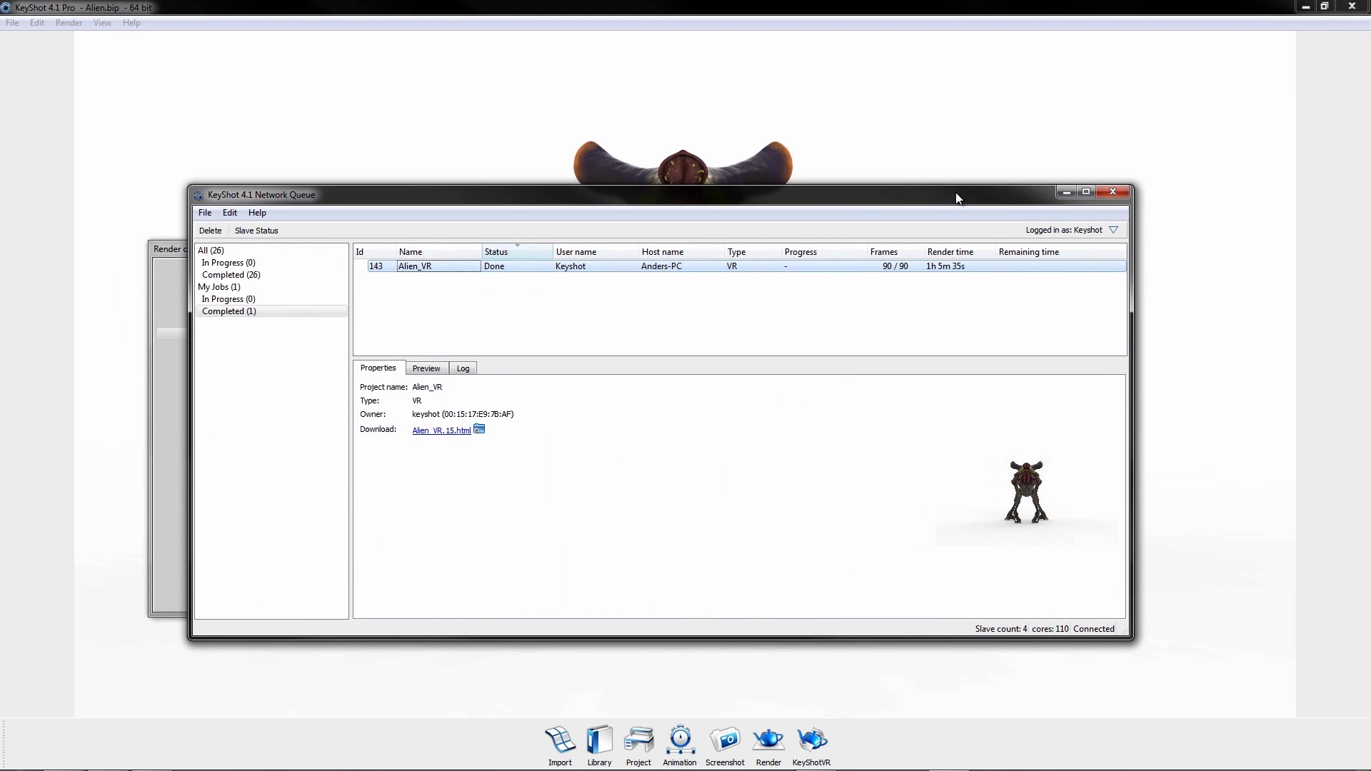
click(264, 231)
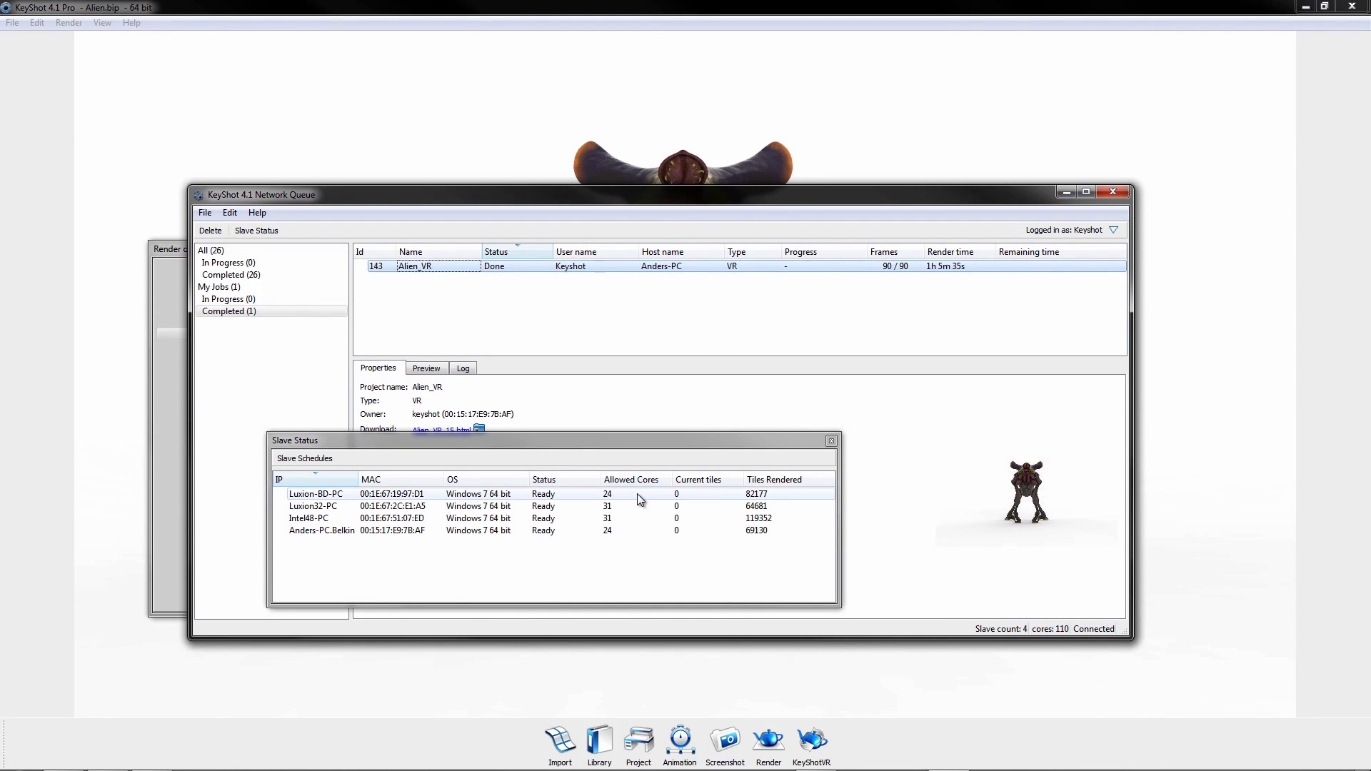